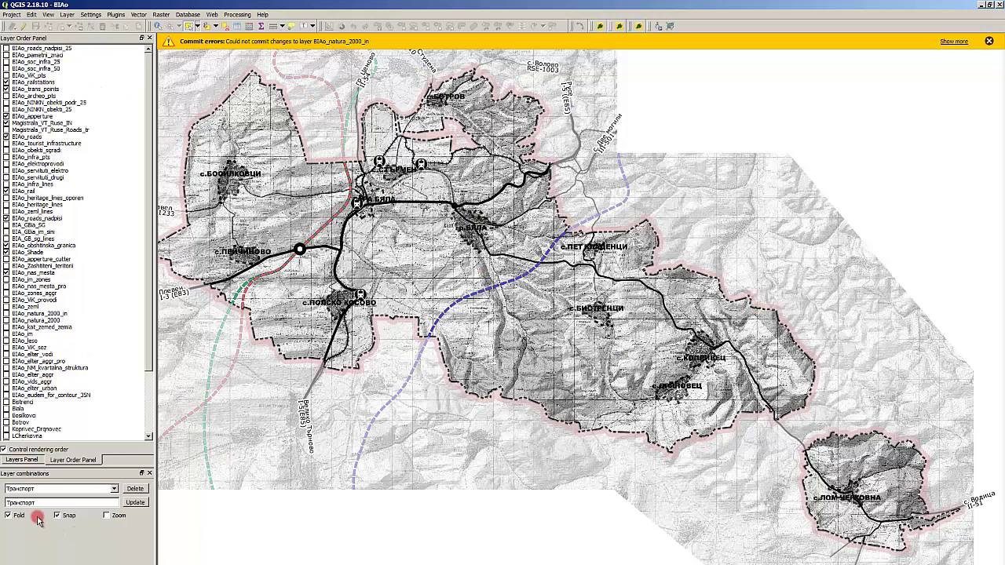
Step: Show the grouped layer list instead of the layer rendering order and select the BIAo_im_zones layer
click(22, 459)
click(80, 332)
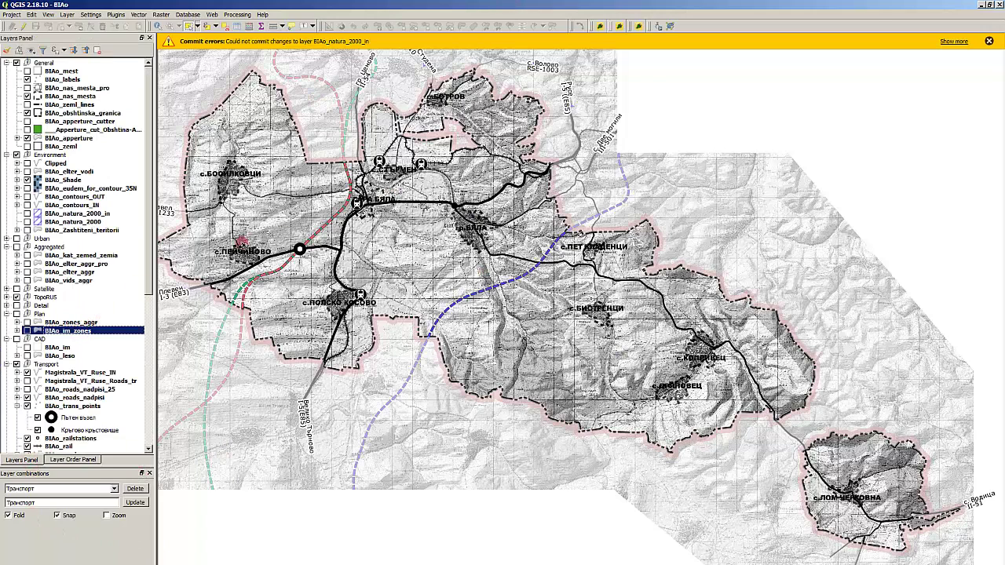
click(122, 222)
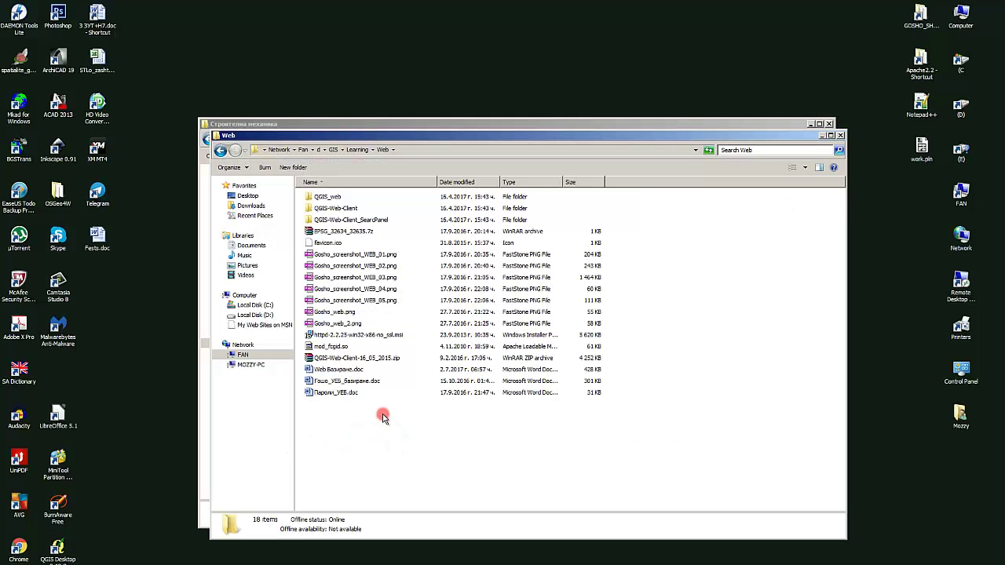
Step: Switch to the FreeCommander file manager, passing over the open folder windows and the QGIS Web Client page
click(359, 123)
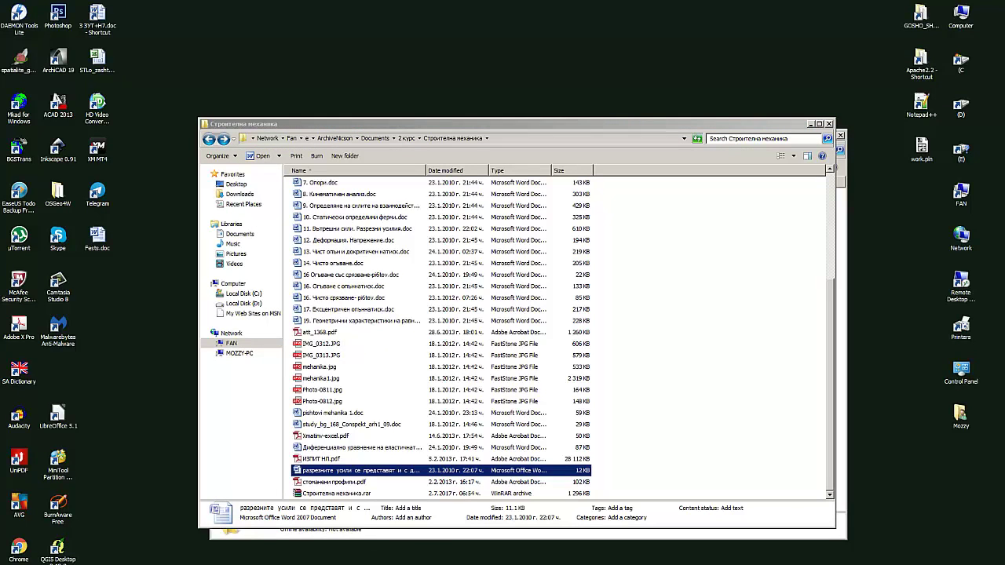
key(alt+Tab)
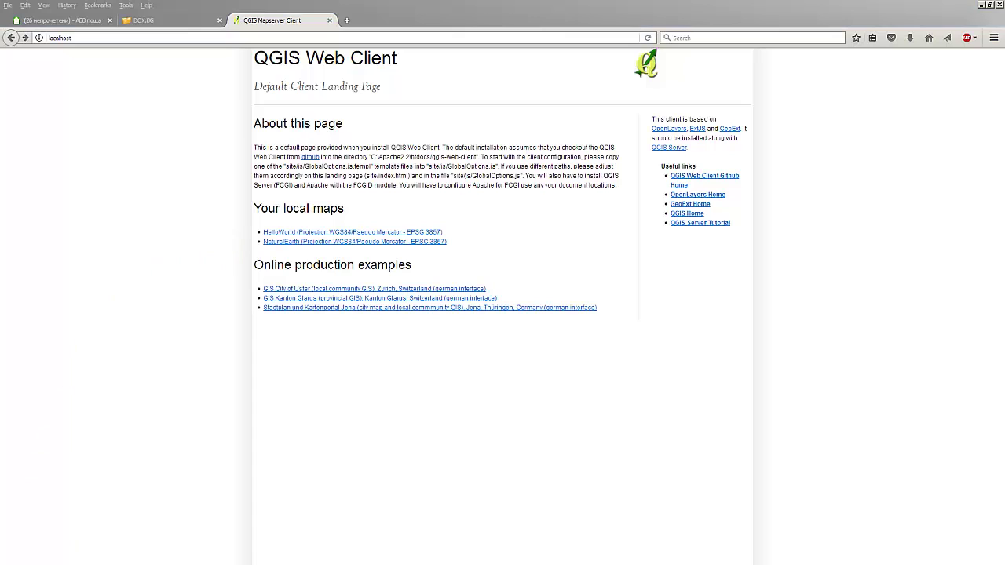
click(529, 280)
key(alt+Tab)
click(676, 275)
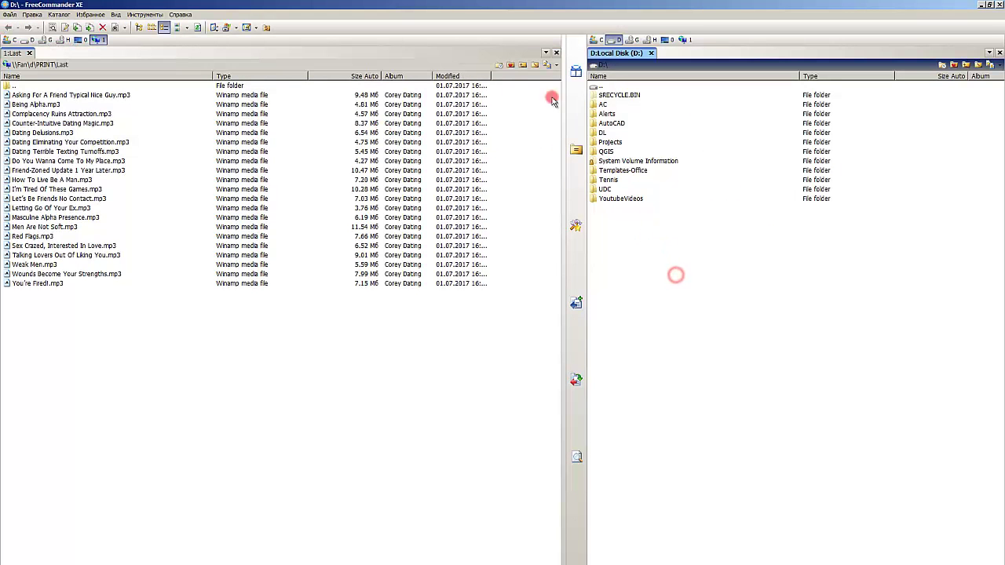
Step: Open the Apache2.2 folder on drive C in the first file pane
click(31, 39)
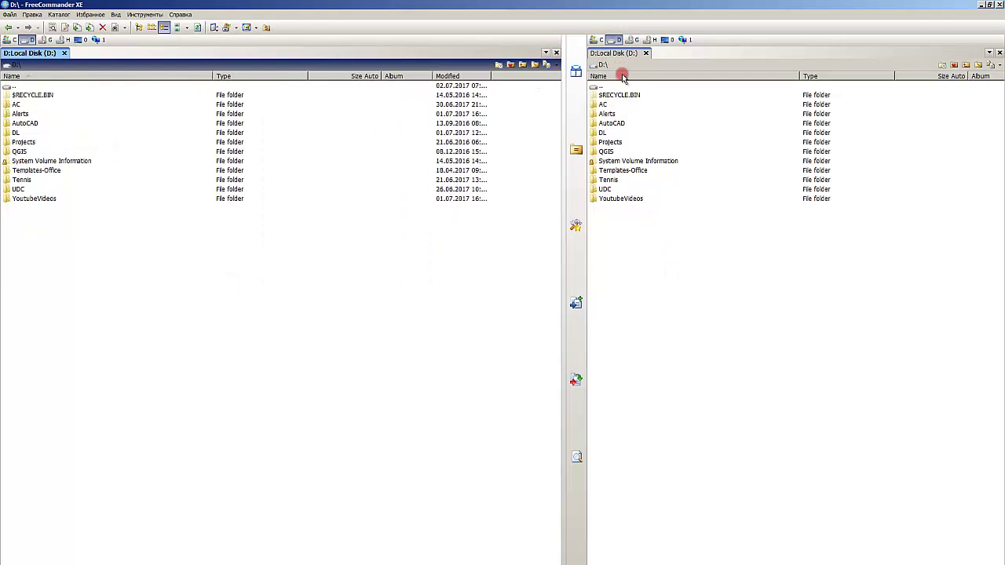
click(19, 142)
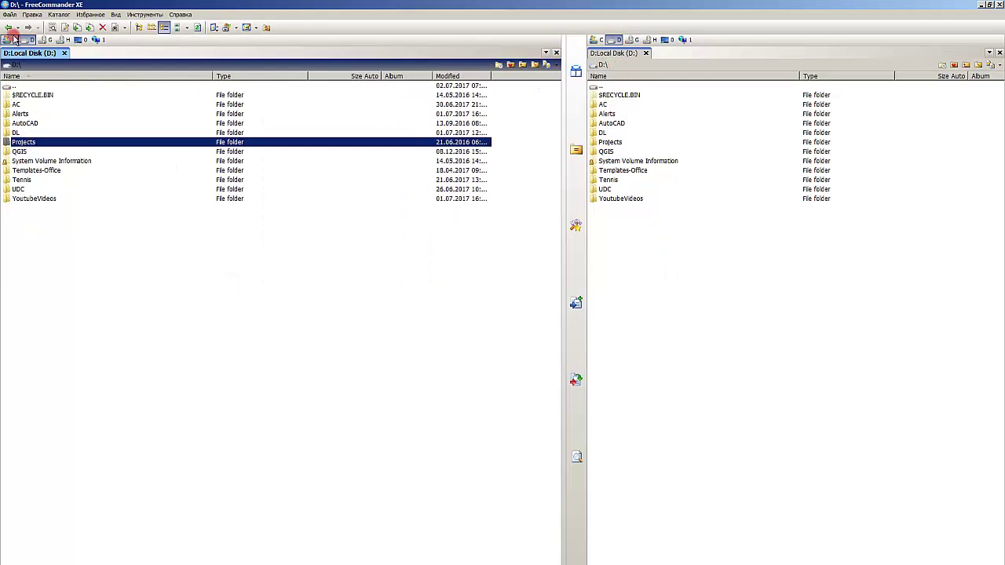
click(14, 39)
click(30, 123)
click(39, 151)
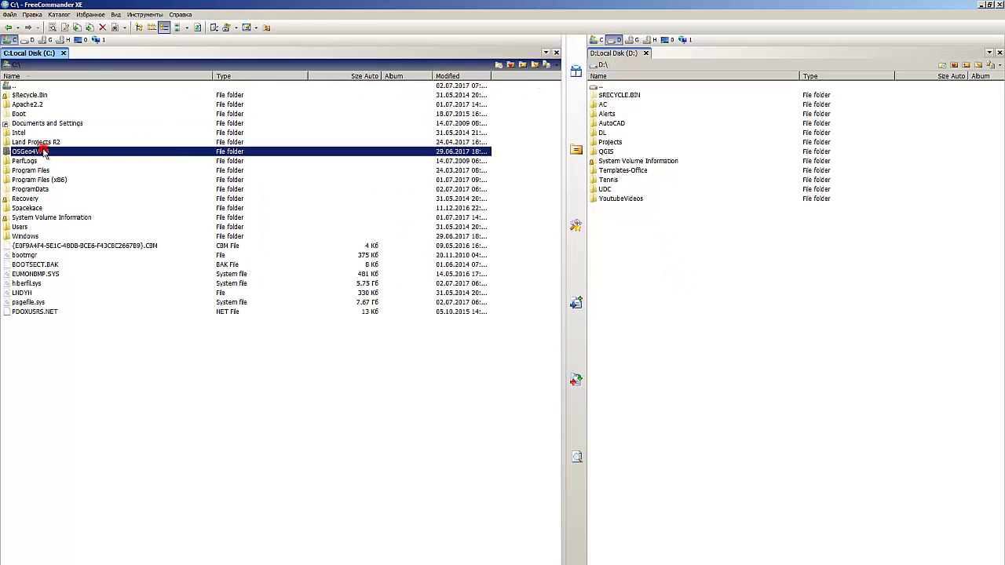
click(43, 105)
double_click(43, 105)
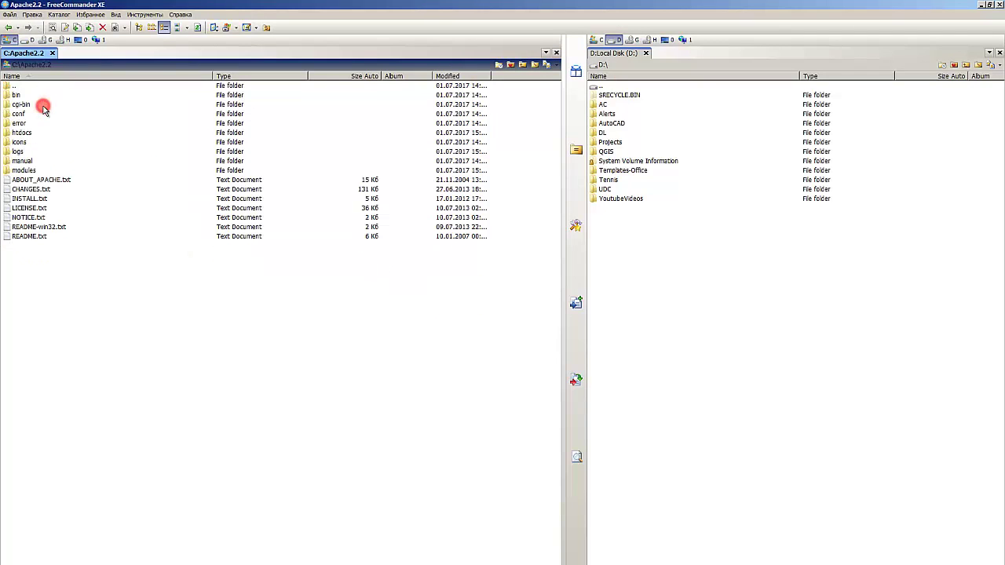
Step: Open the projects folder inside htdocs\QGIS-Web-Client
click(36, 132)
double_click(36, 132)
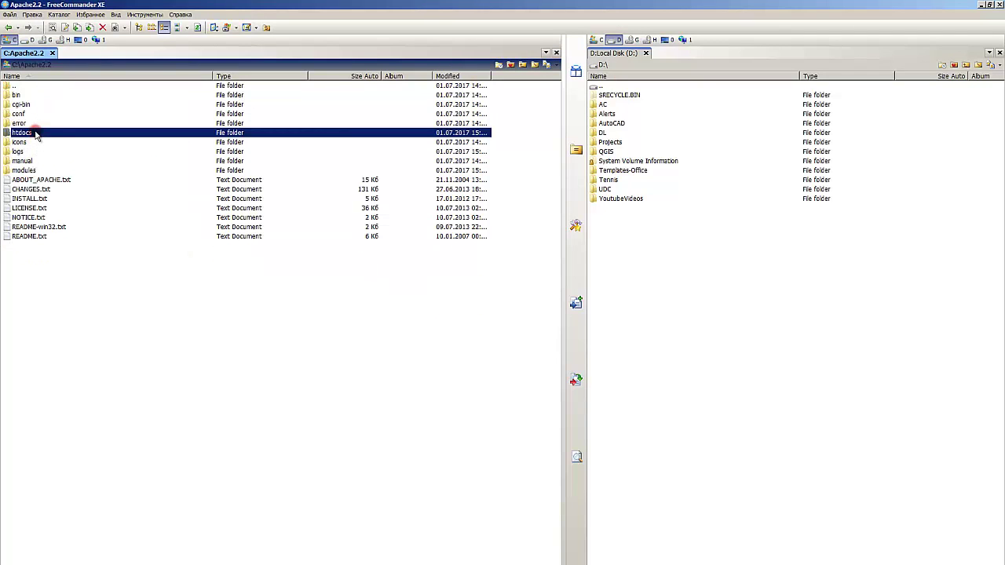
double_click(40, 95)
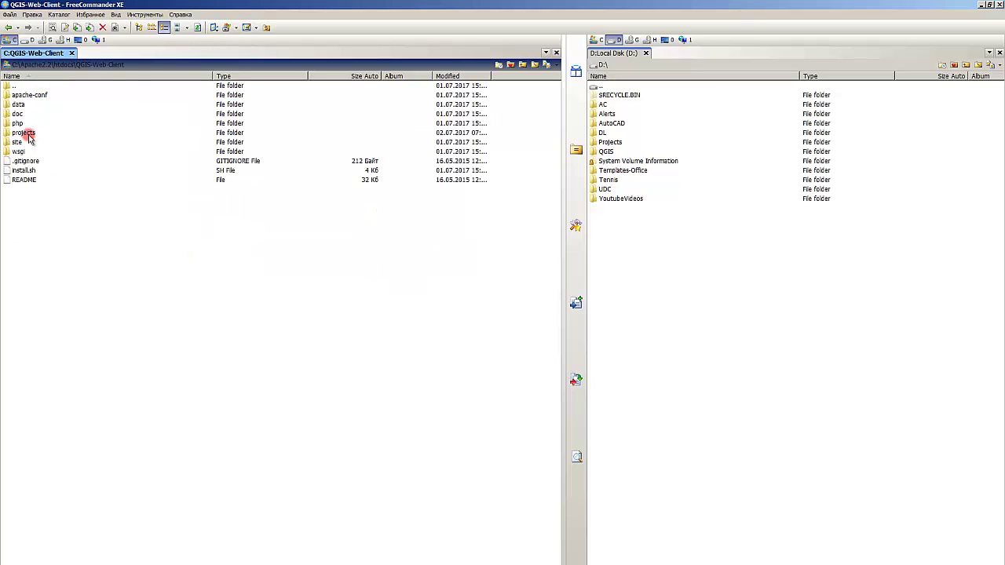
double_click(25, 133)
Step: Examine the QGIS project files in the projects folder, including helloworld.qgs, naturalearth_110milion.qgs and BIAo.qgs
click(49, 115)
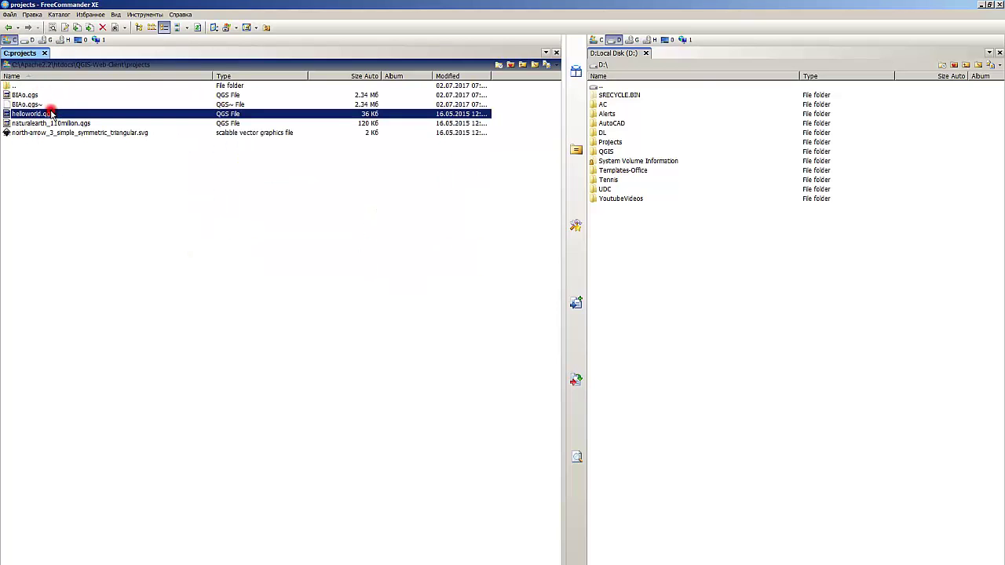
click(49, 123)
click(49, 114)
click(42, 201)
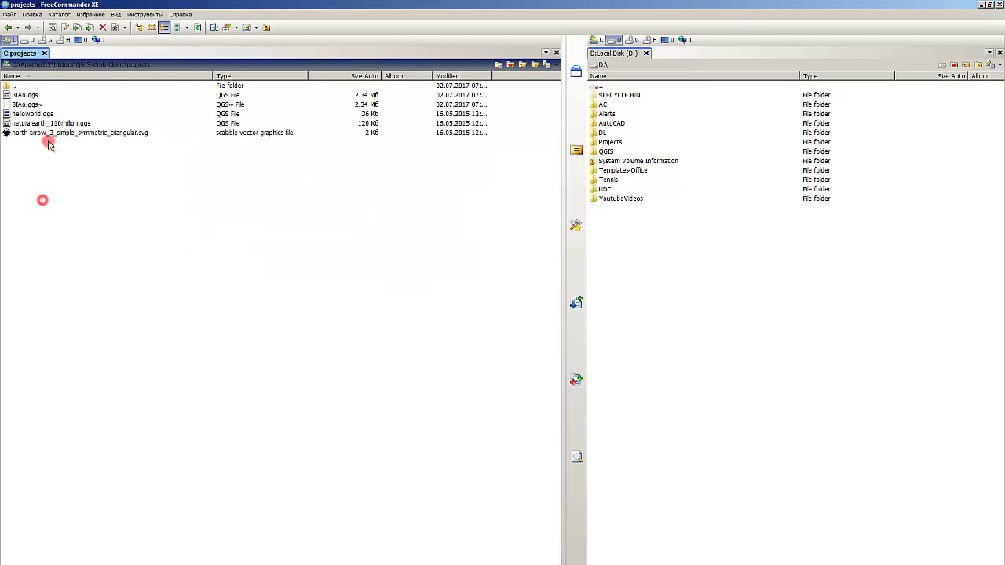
click(43, 95)
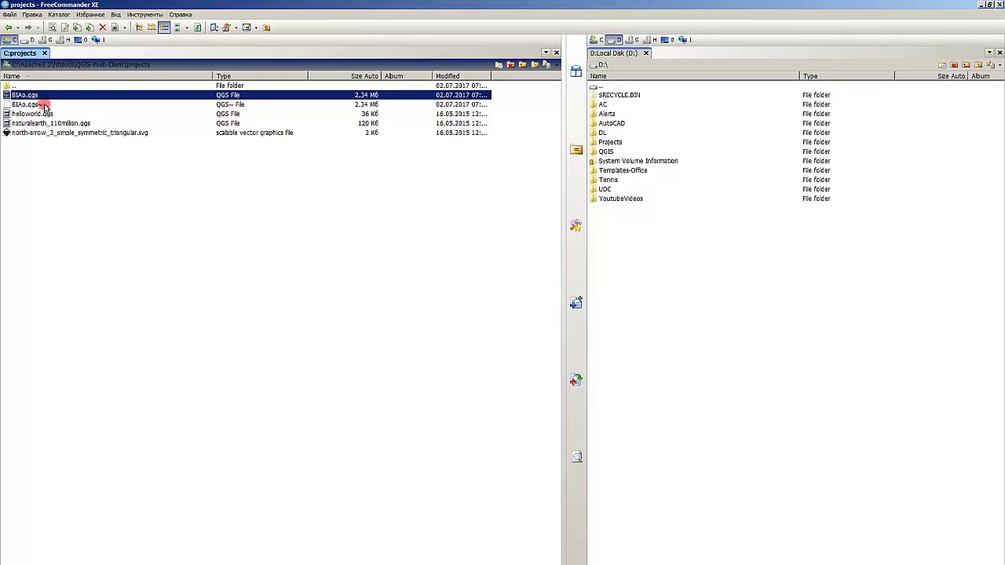
click(76, 208)
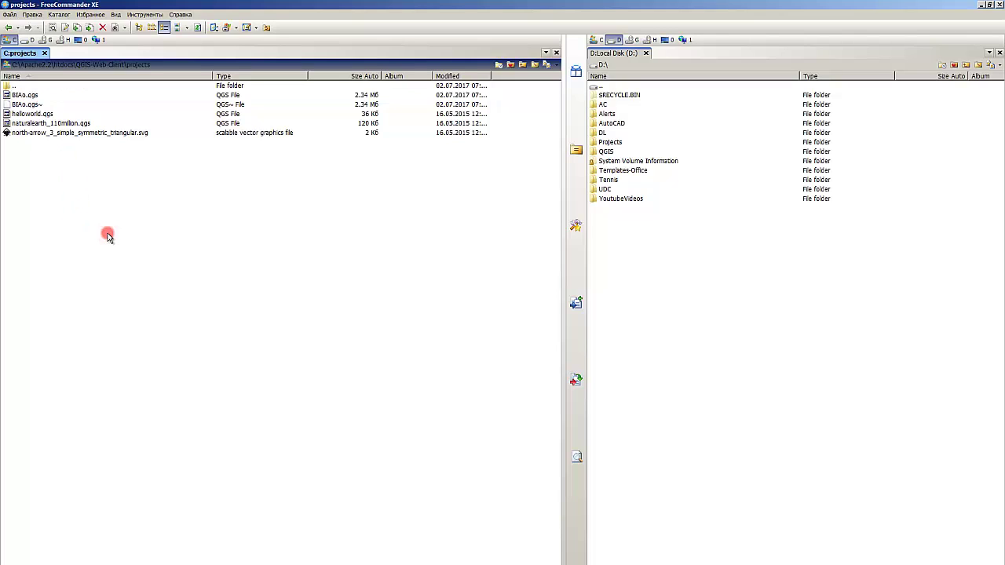
Step: Browse the network in the other file pane and open the FAN computer
click(666, 267)
click(642, 198)
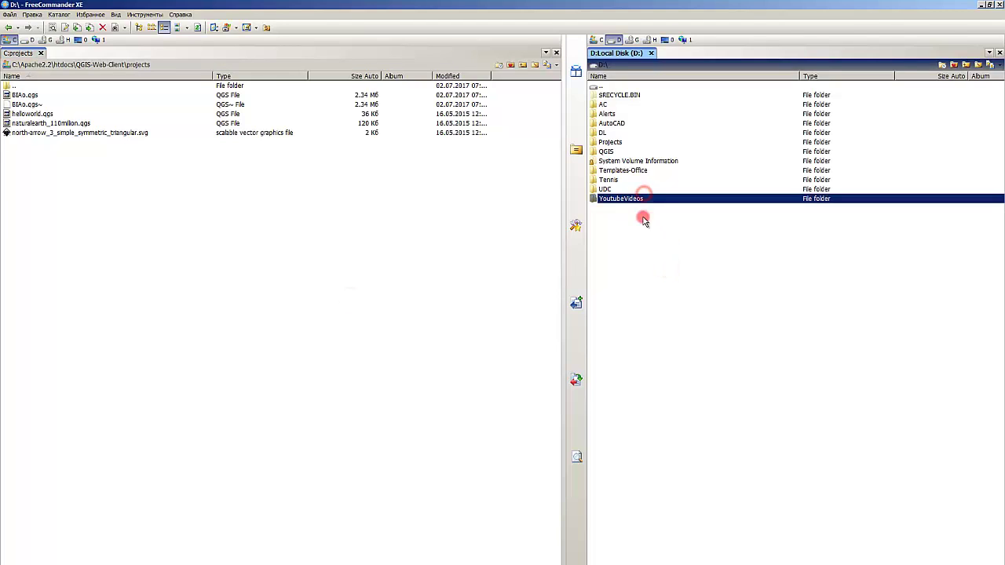
click(642, 259)
click(682, 38)
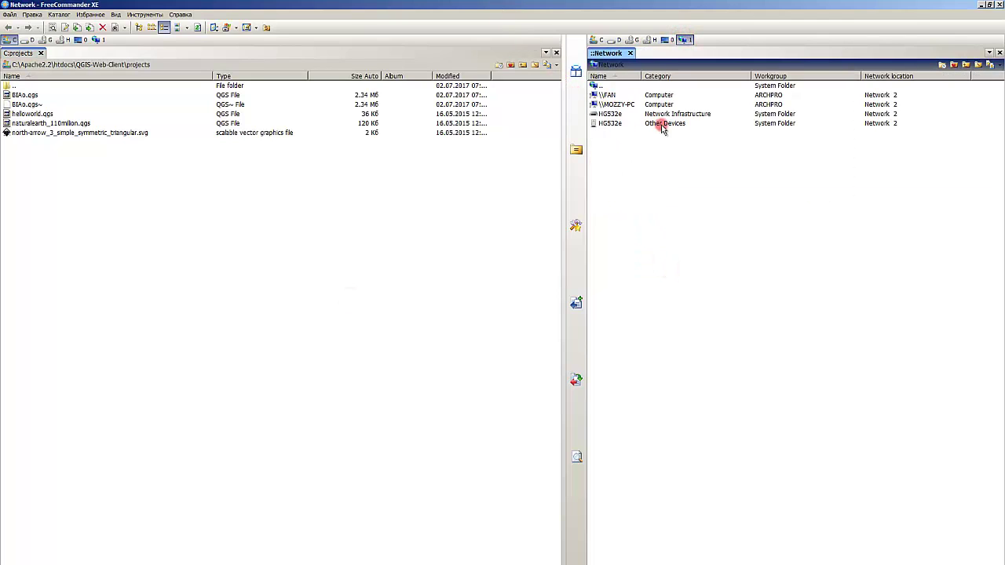
double_click(609, 95)
Step: Open the folder GIS\Learning\Web on FAN's shared d drive
click(606, 113)
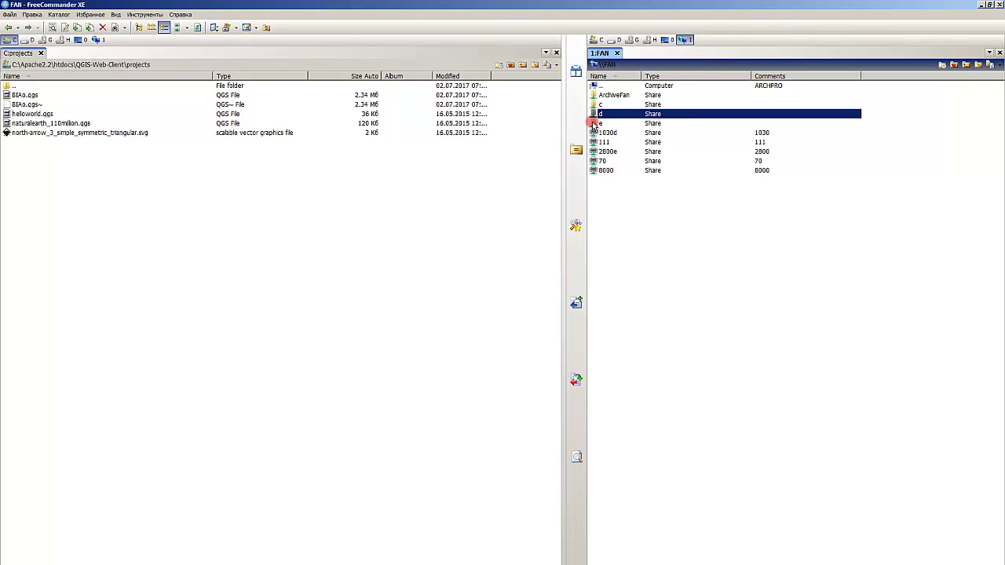
click(596, 123)
click(599, 114)
double_click(604, 114)
double_click(624, 265)
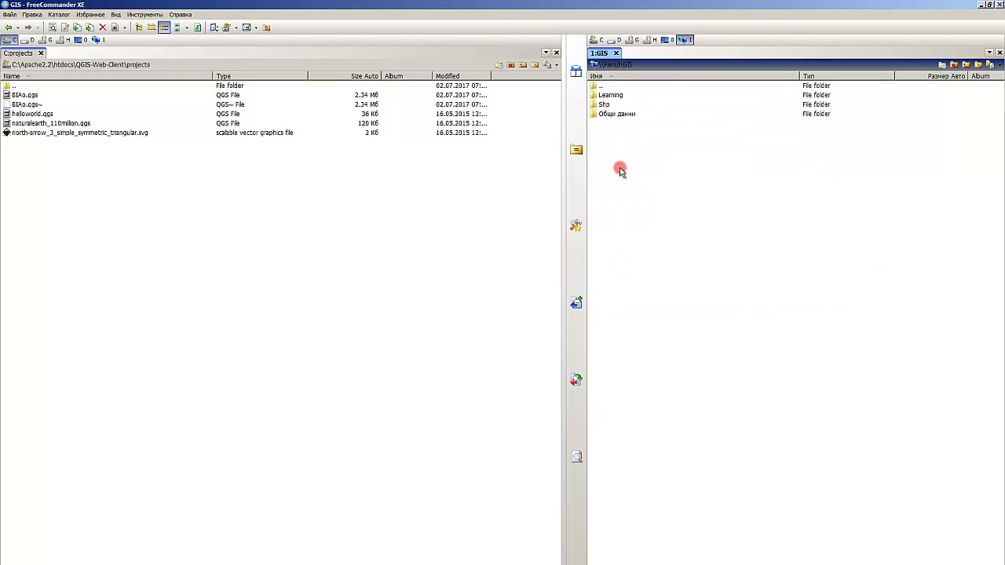
double_click(610, 95)
click(613, 104)
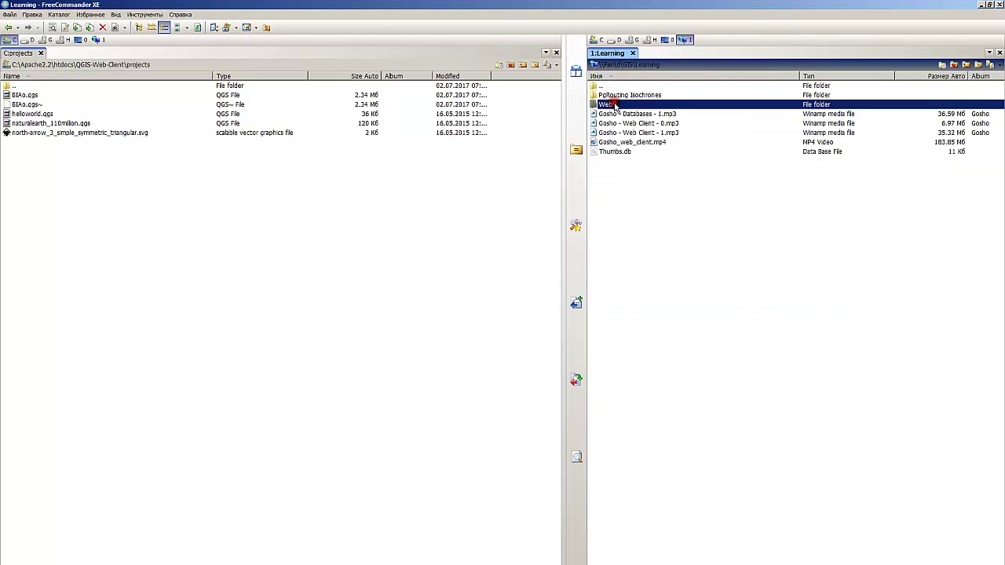
double_click(613, 104)
Step: Pick the EPSG_32634_32635.7z archive for transfer and create a new folder named WGS 34-35 in the Web folder
click(644, 133)
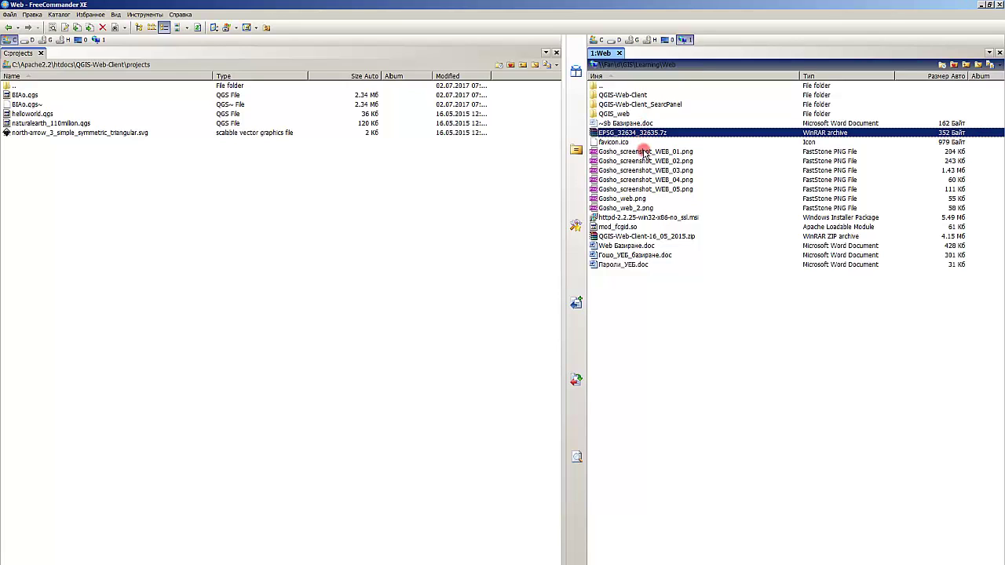
right_click(666, 347)
mouse_move(706, 445)
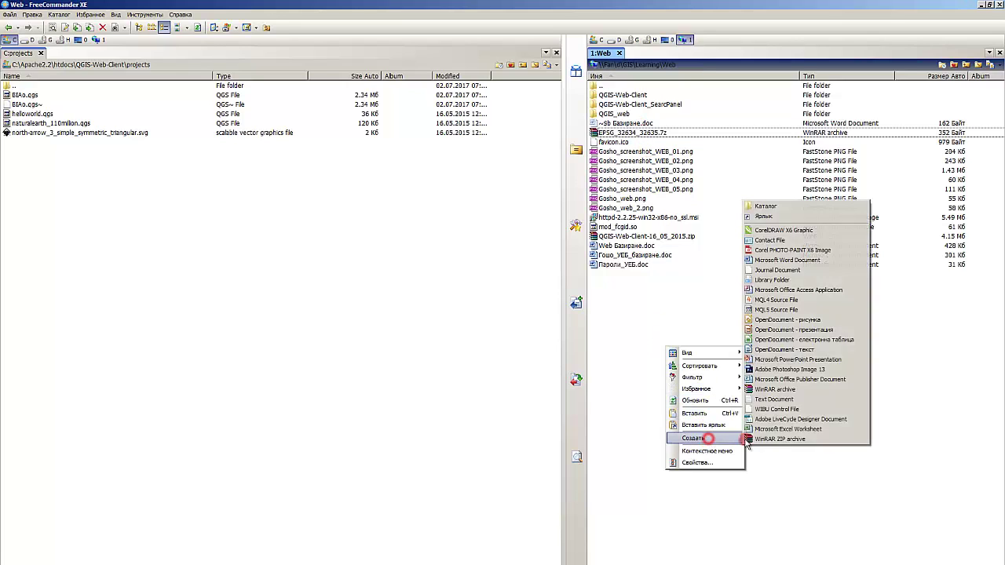
click(758, 210)
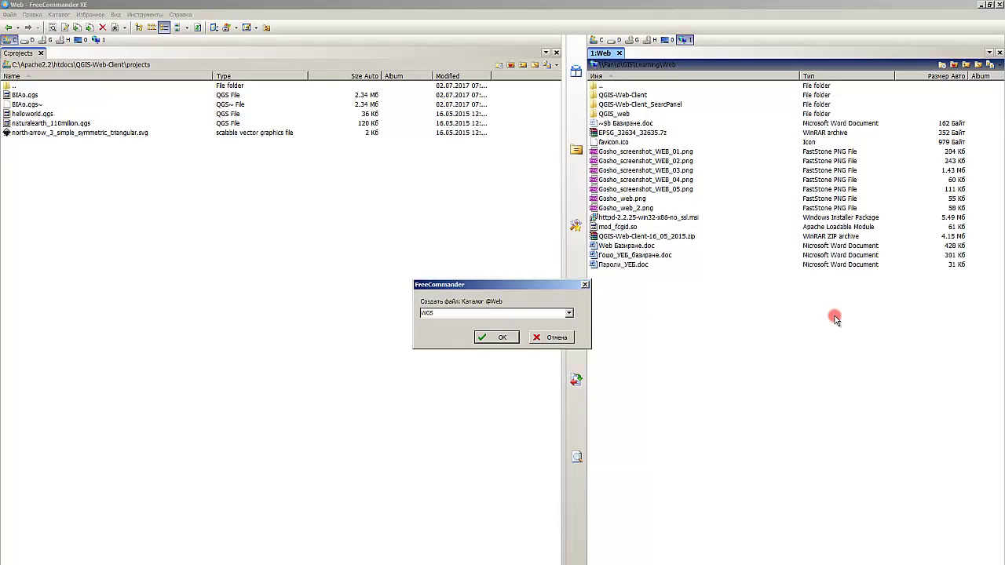
text(WGS 34-35)
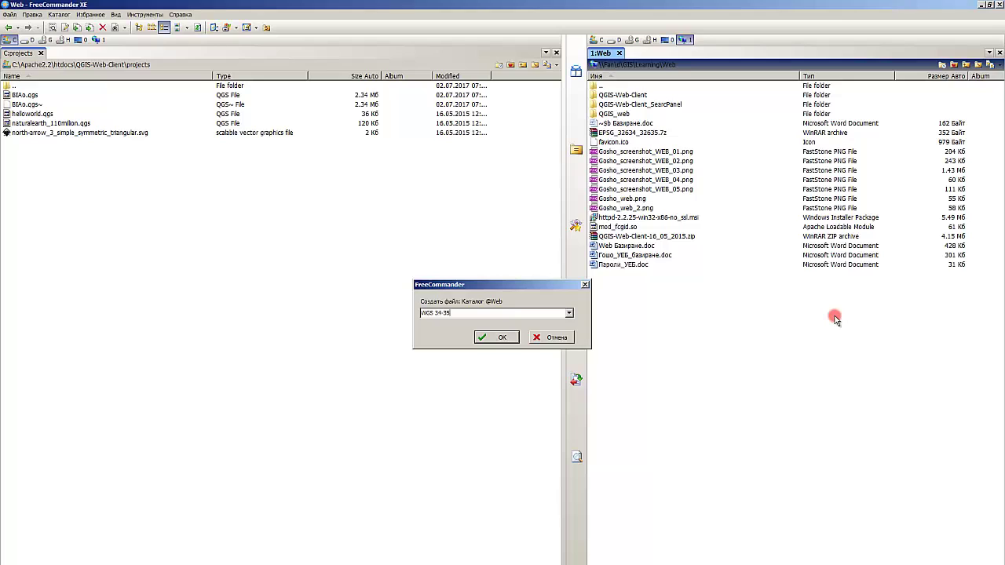
key(Return)
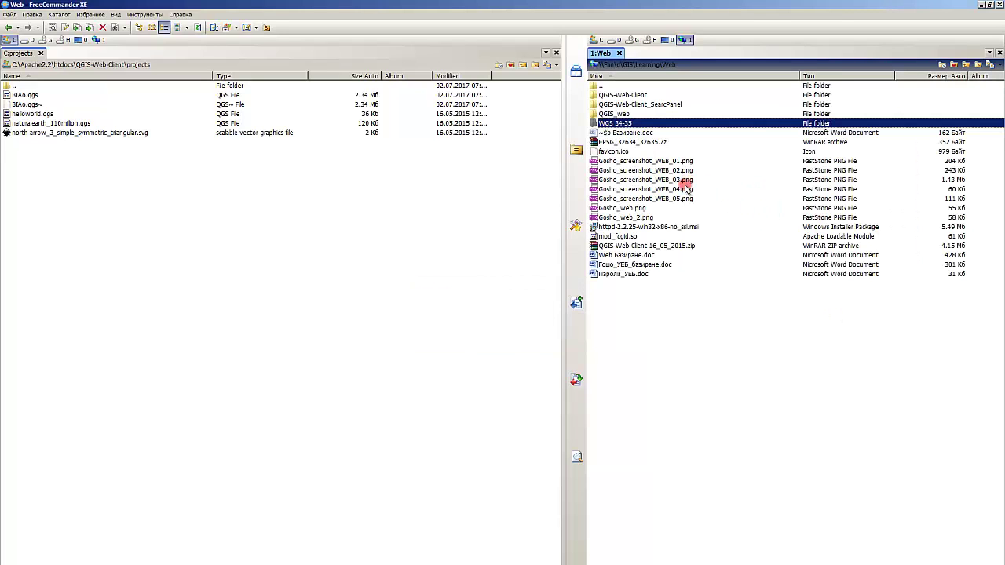
Step: Paste the EPSG_32634_32635.7z archive into the WGS 34-35 folder and extract its contents there
key(Return)
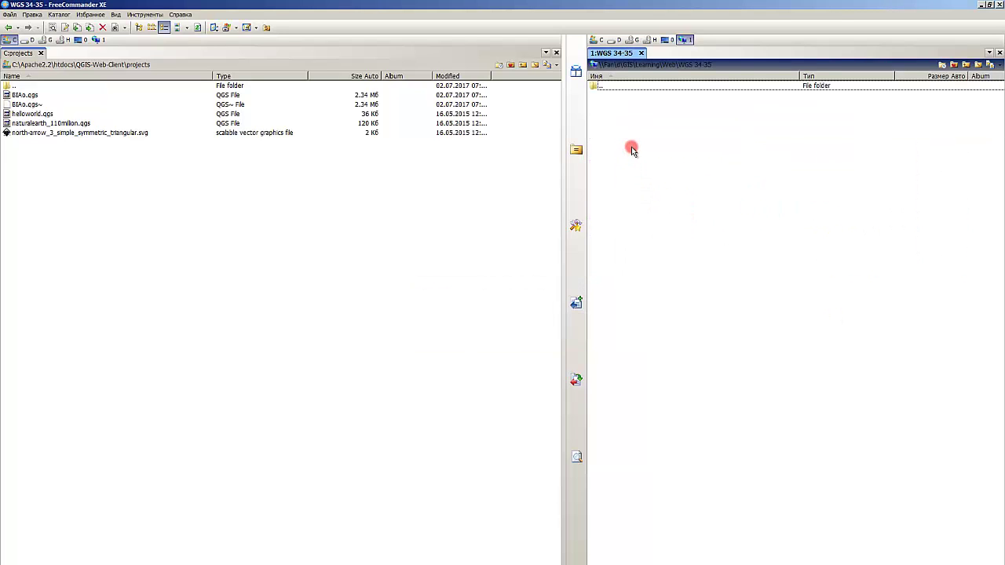
key(ctrl+v)
drag(620, 95, 658, 197)
key(shift+F10)
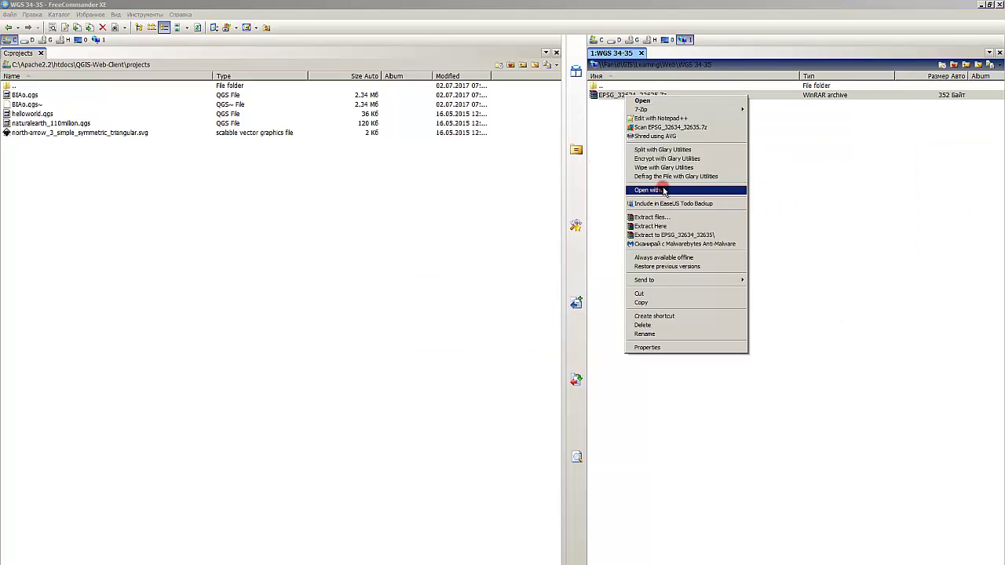
click(674, 227)
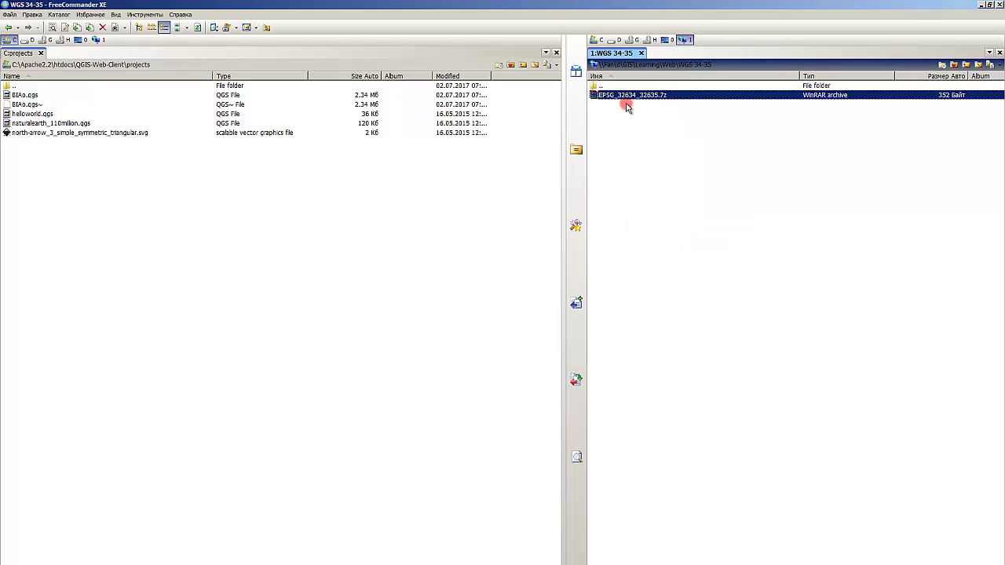
Step: Delete the archive from the WGS 34-35 folder and select EPSG32634.js and EPSG32635.js
key(Delete)
key(Return)
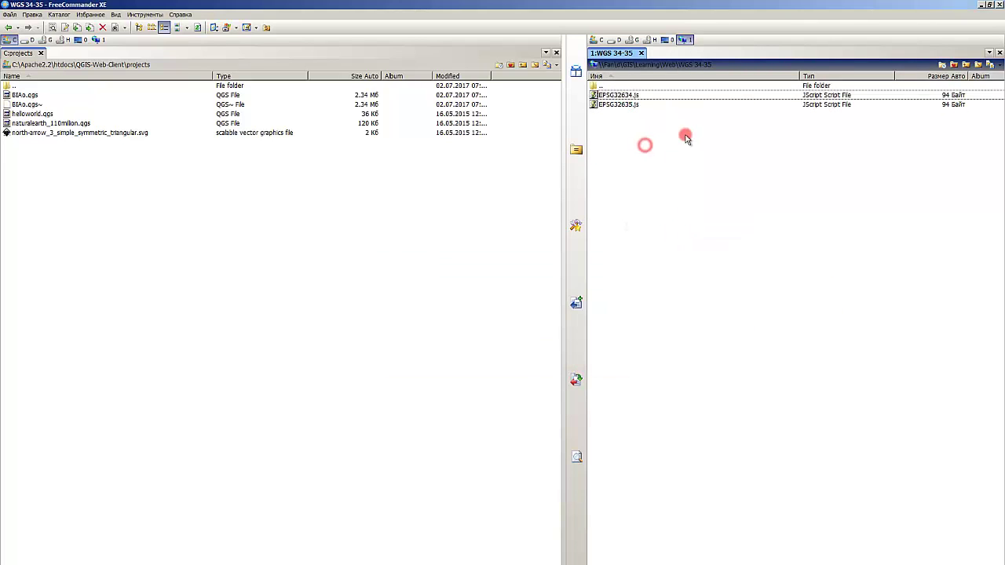
drag(685, 134, 619, 95)
Step: Copy EPSG32634.js and EPSG32635.js into the defs folder under QGIS-Web-Client\site\libs\proj4js
click(311, 222)
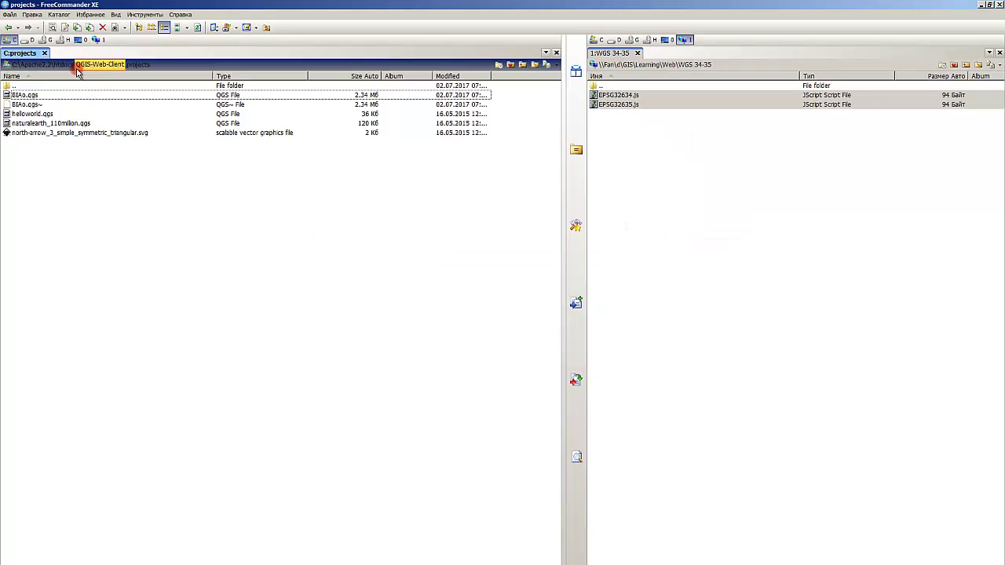
click(63, 64)
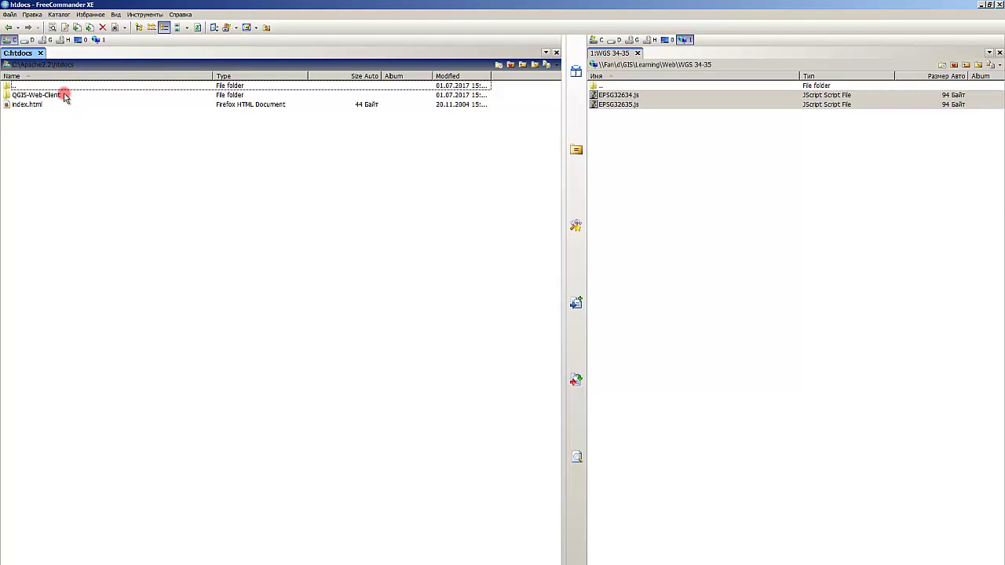
double_click(47, 95)
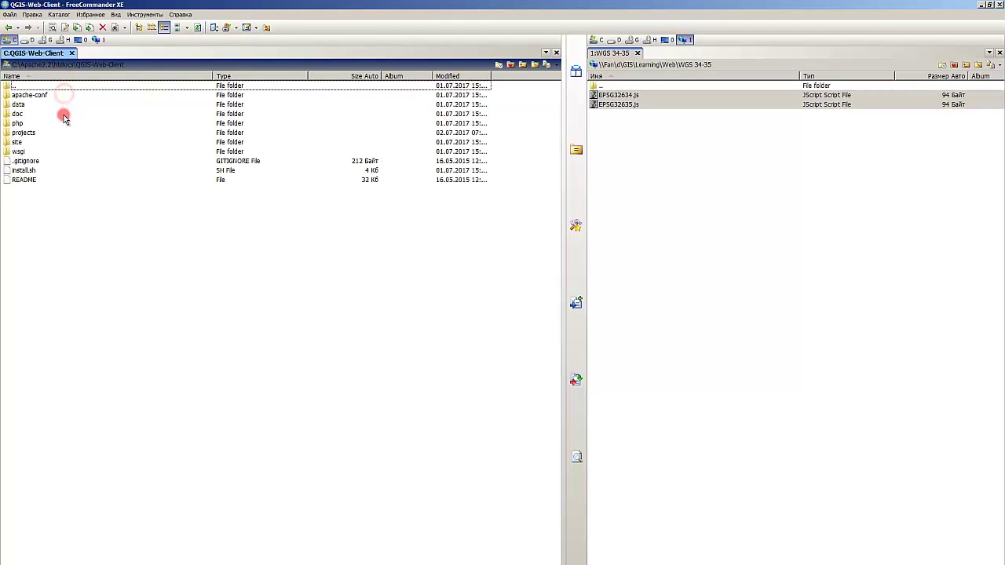
double_click(25, 134)
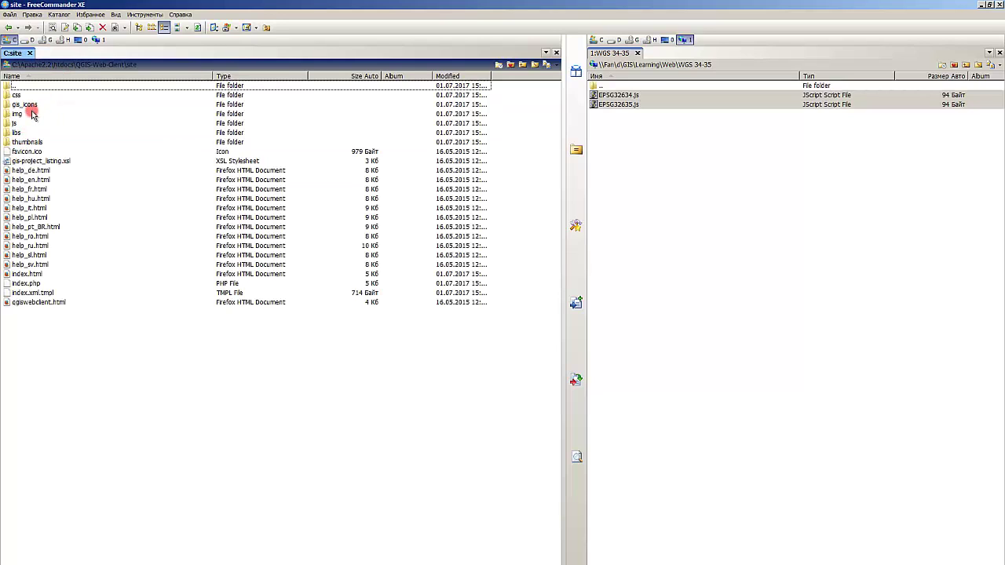
double_click(19, 131)
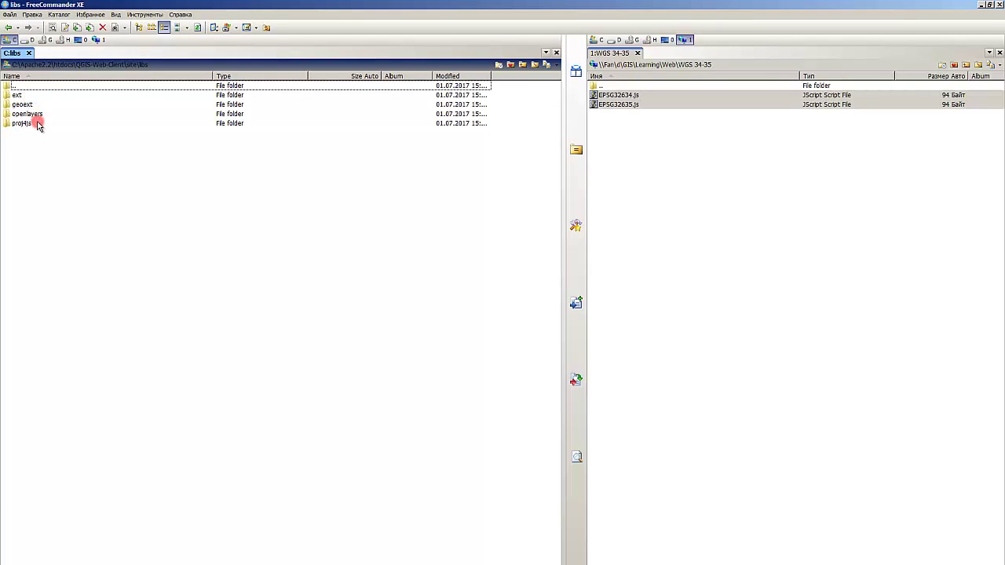
double_click(37, 124)
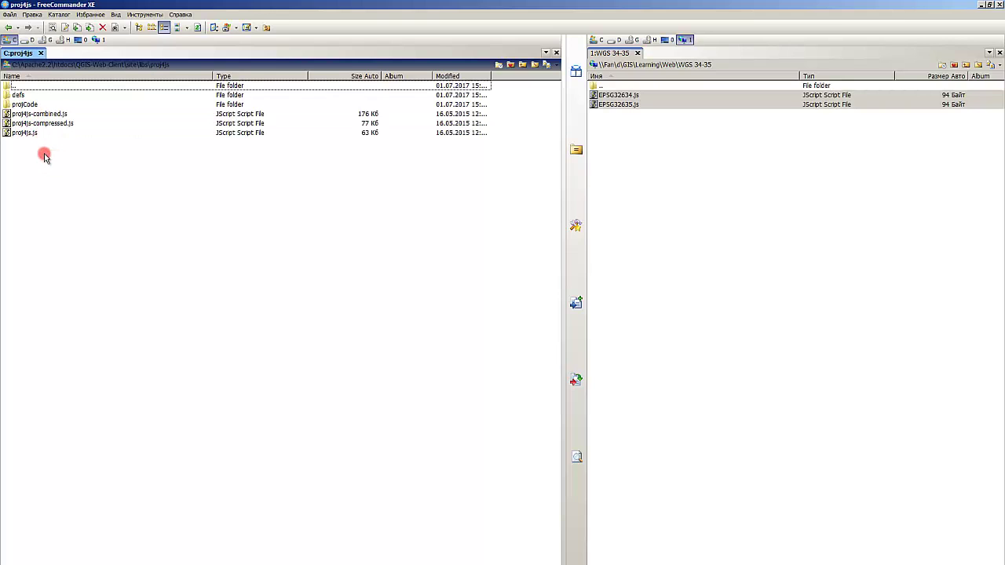
double_click(31, 95)
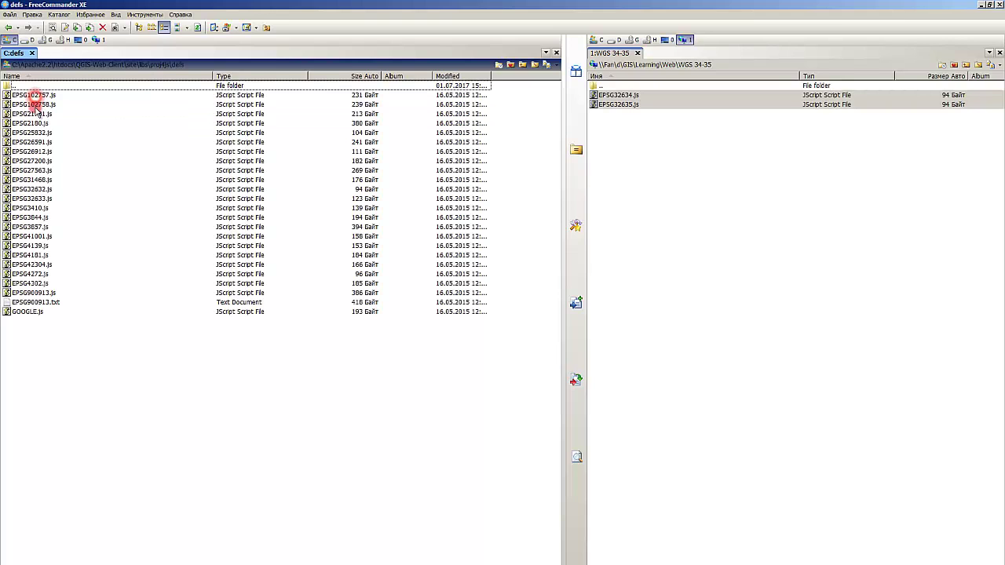
key(ctrl+v)
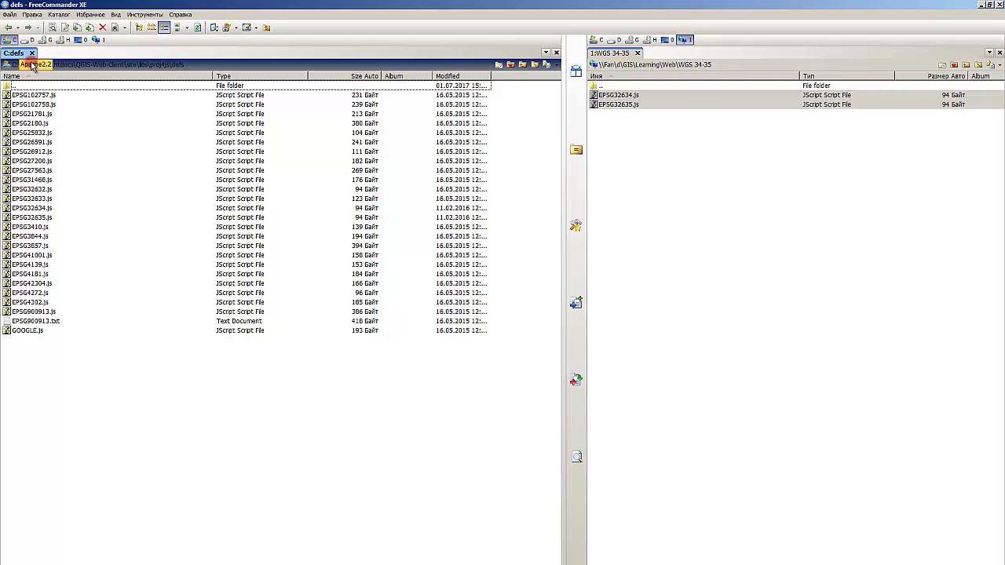
Step: Open the C:\Apache2.2\htdocs folder and select its index.html file
click(118, 64)
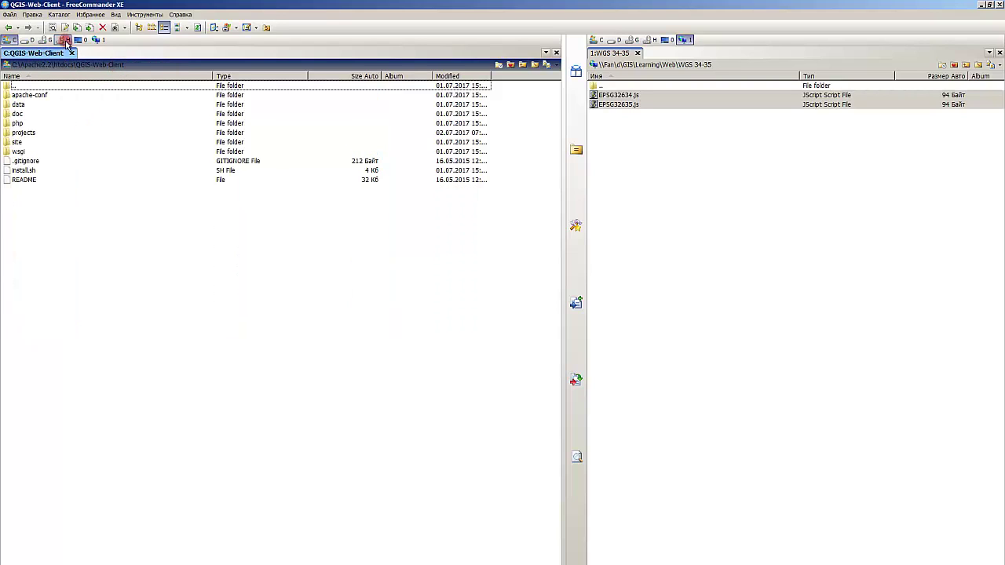
click(38, 64)
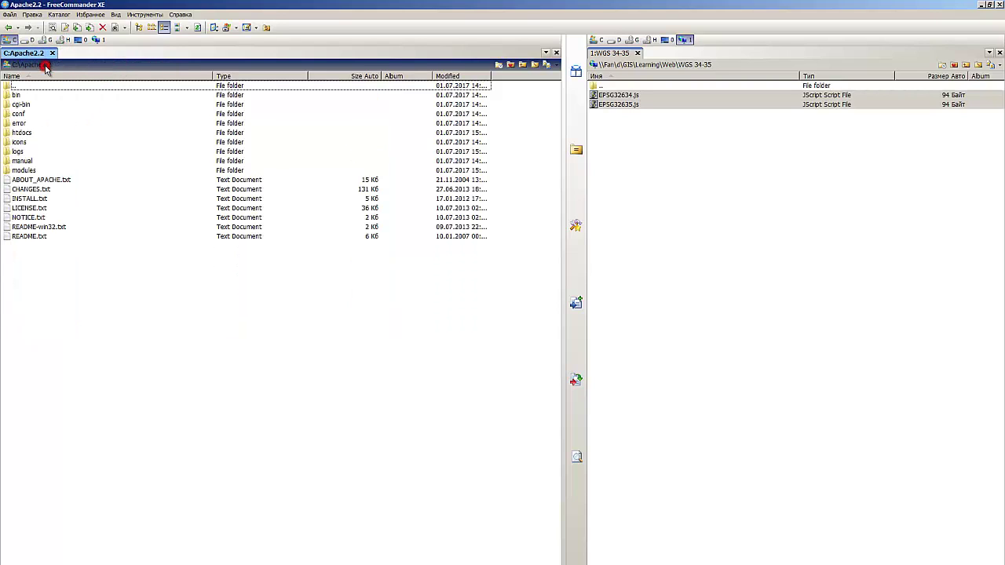
click(20, 150)
click(25, 133)
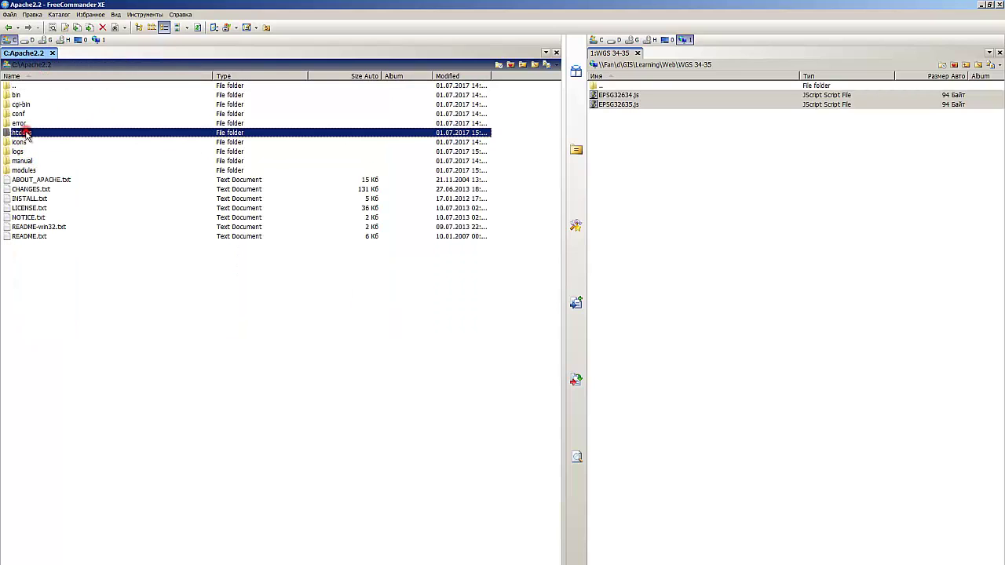
double_click(25, 134)
click(34, 103)
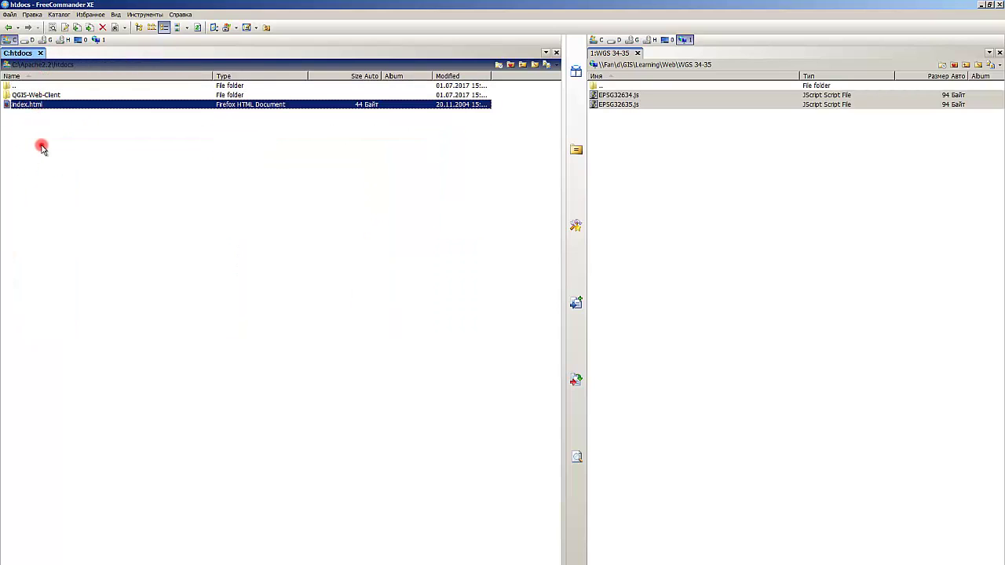
Step: View the QGIS Web Client landing page at localhost in Firefox, and return to the htdocs folder
click(47, 105)
key(Return)
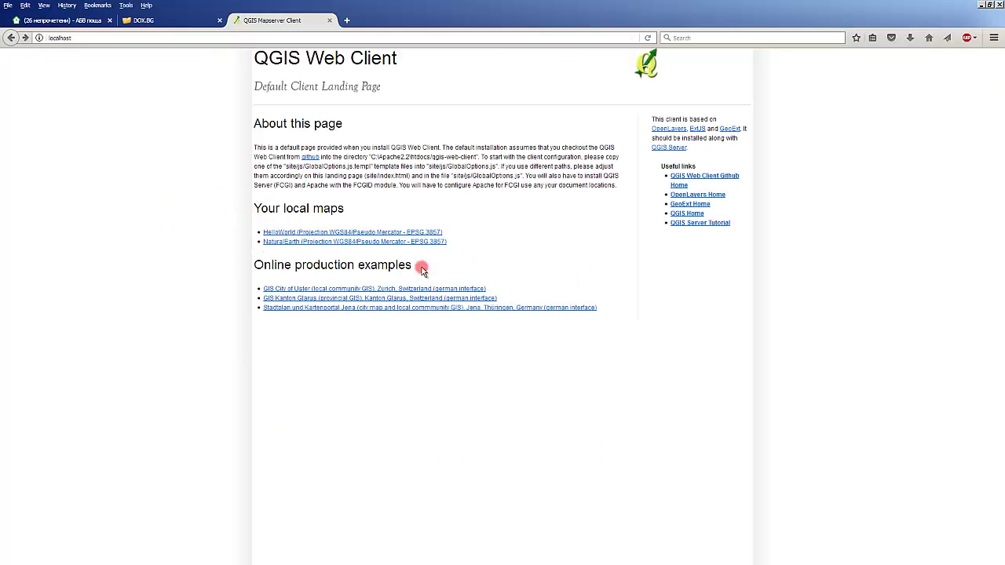
click(982, 5)
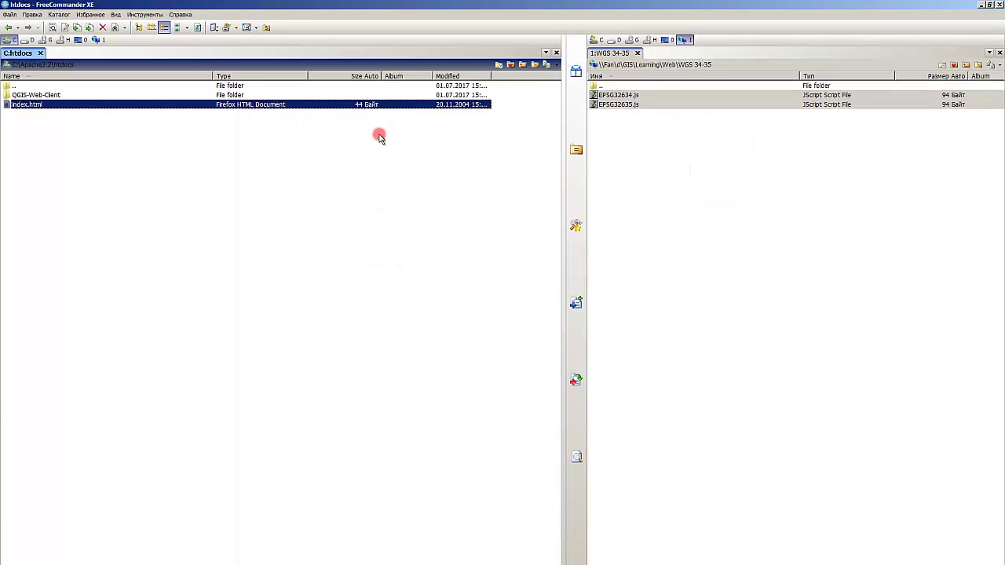
Step: Inspect the source of the htdocs folder's index.html in Notepad++, and return to FreeCommander
click(39, 106)
right_click(47, 108)
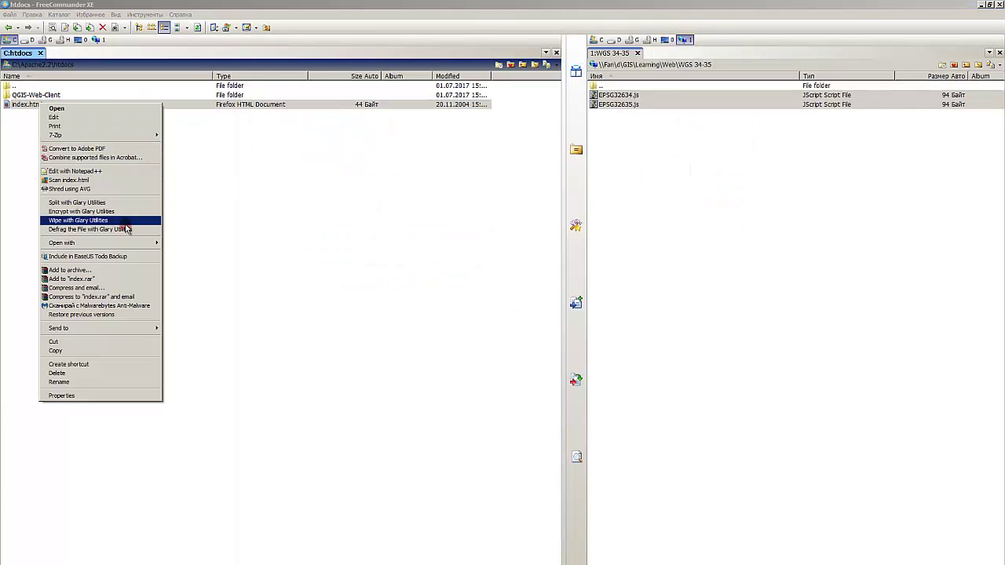
click(109, 172)
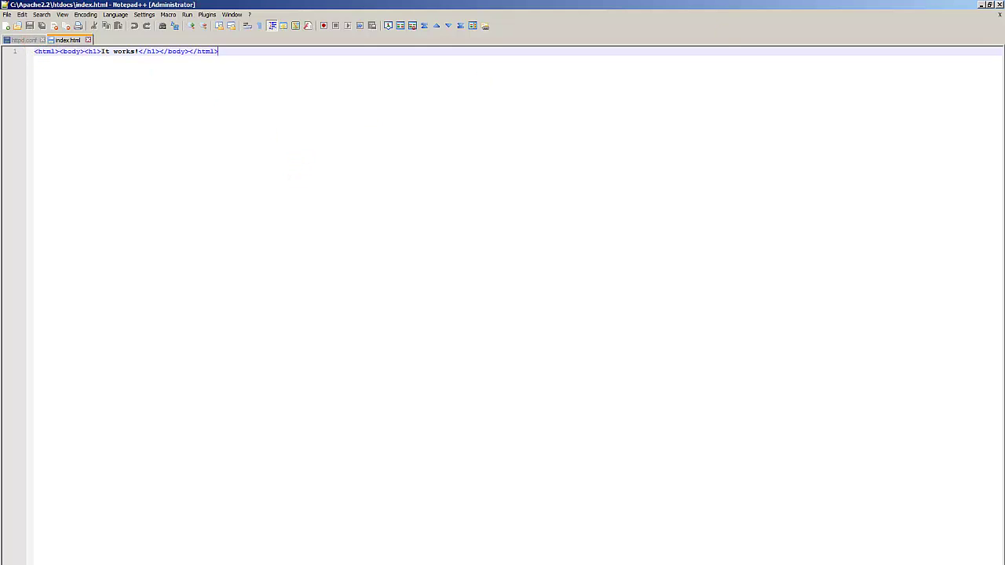
click(999, 4)
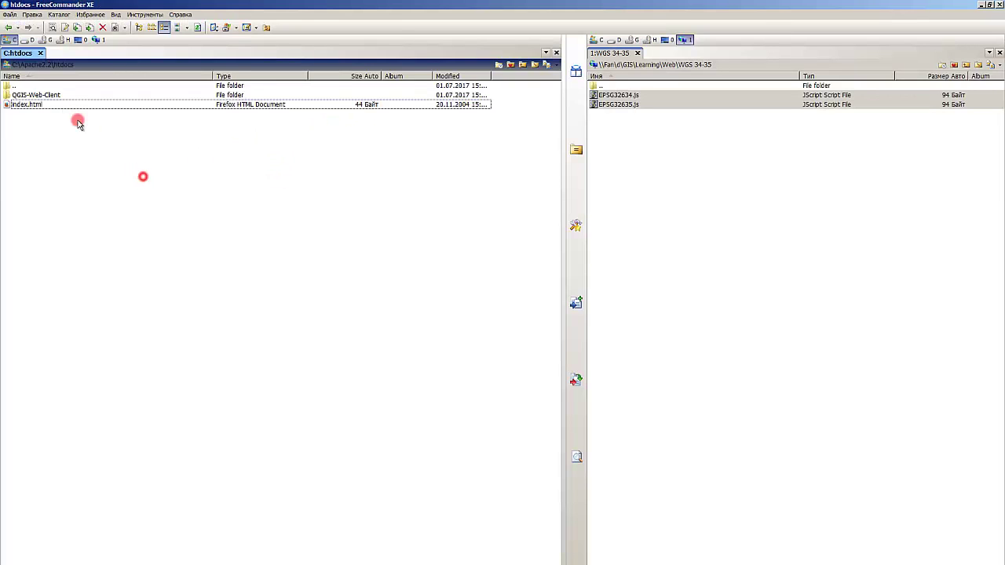
Step: Open index.html from the QGIS-Web-Client\site folder in Notepad++ for editing
double_click(58, 94)
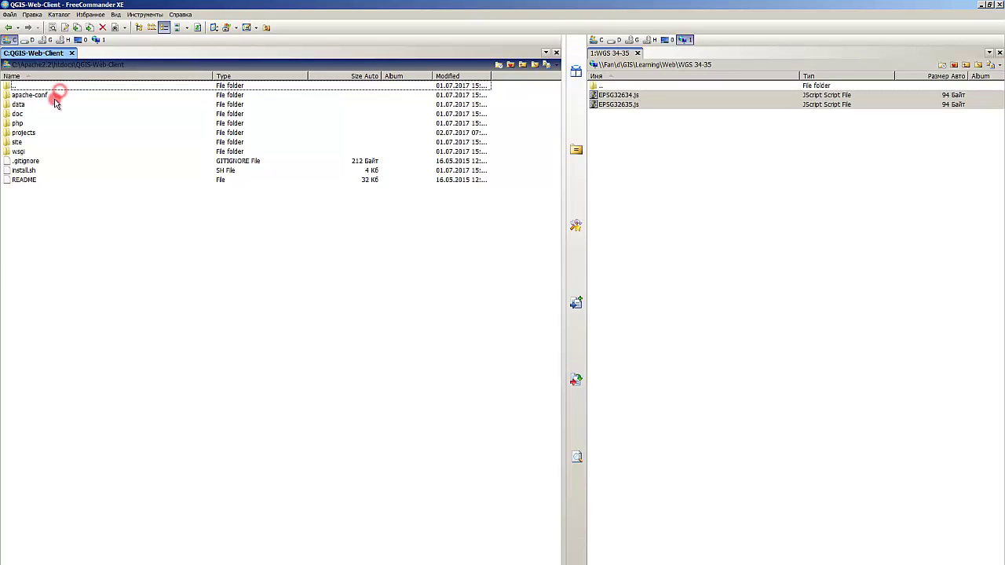
click(36, 171)
double_click(33, 144)
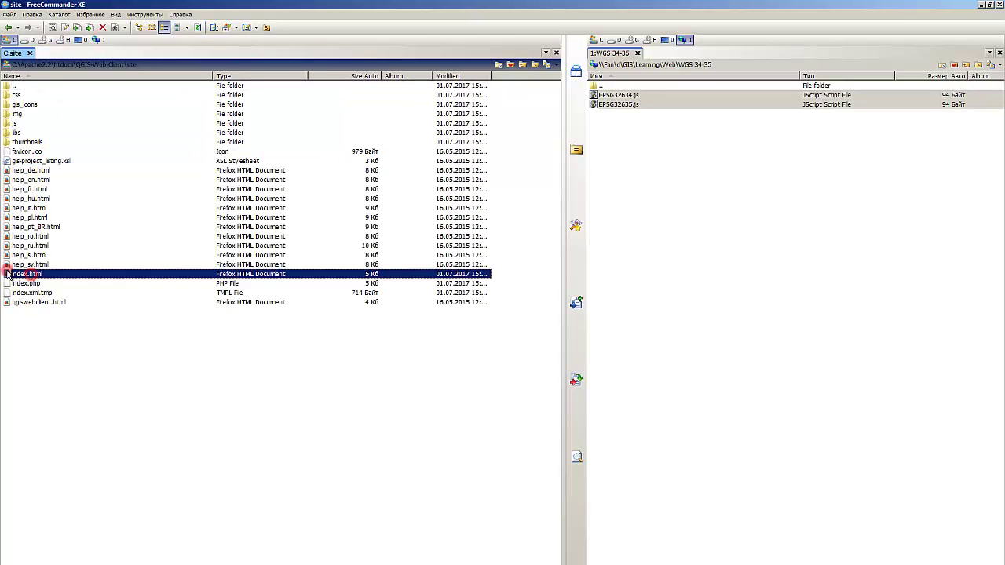
click(32, 275)
right_click(31, 274)
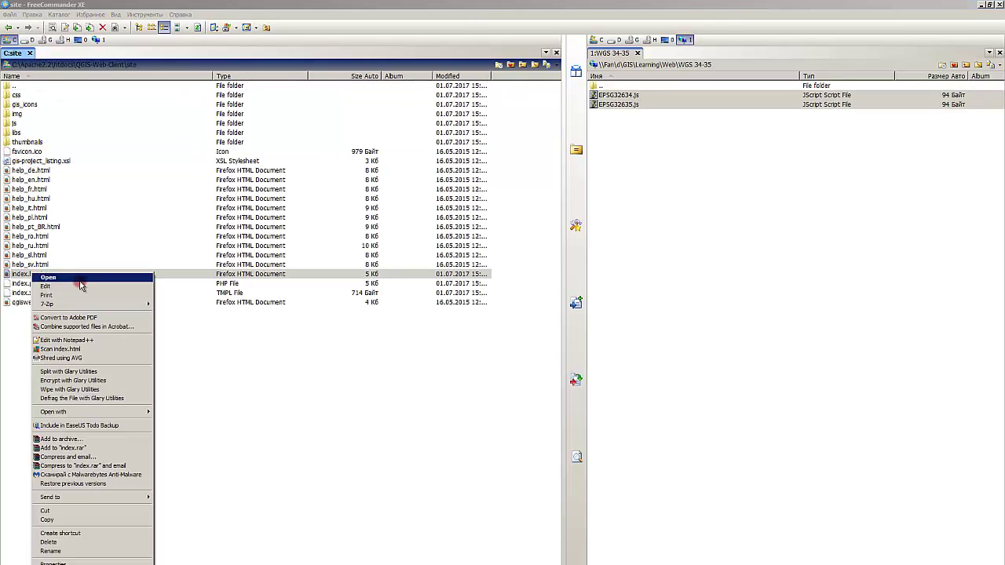
click(77, 344)
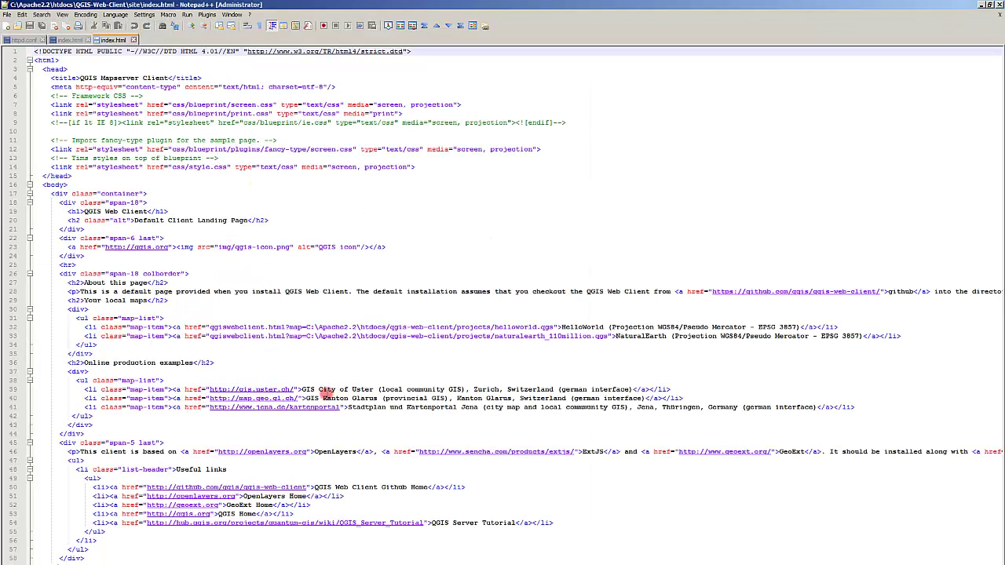
Step: Compare the online production example entries in index.html with the landing page shown in Firefox
drag(300, 389, 453, 388)
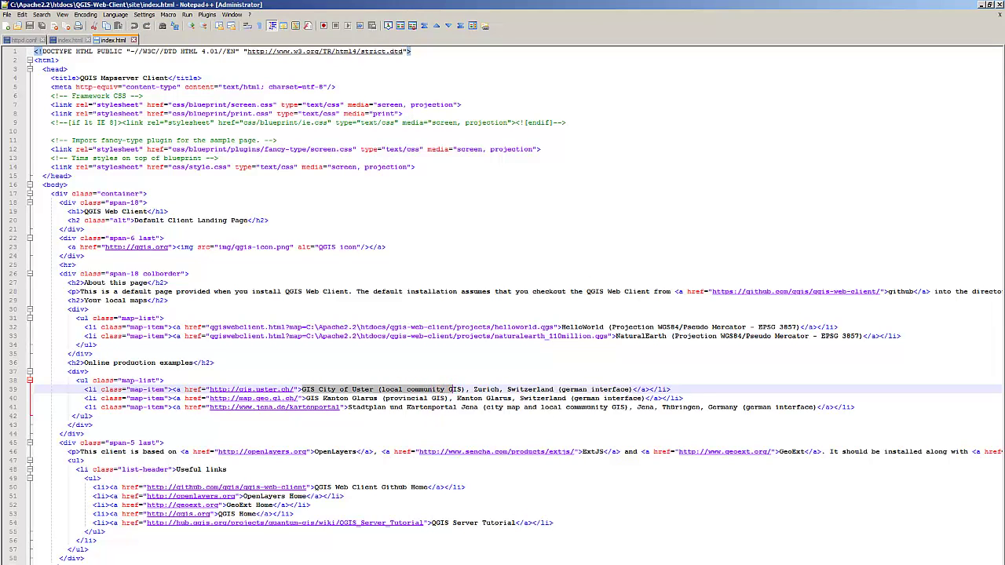
click(288, 547)
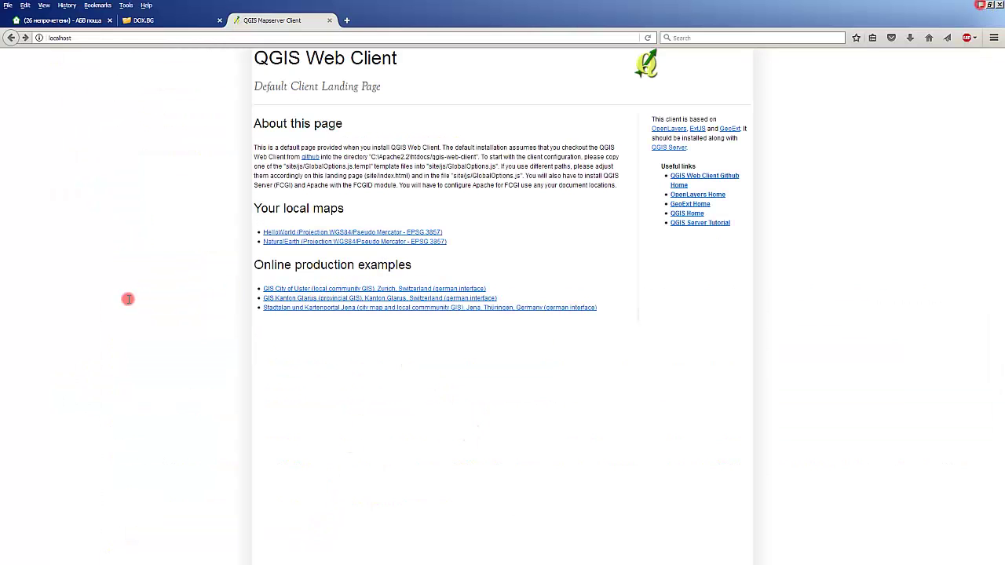
key(alt+Tab)
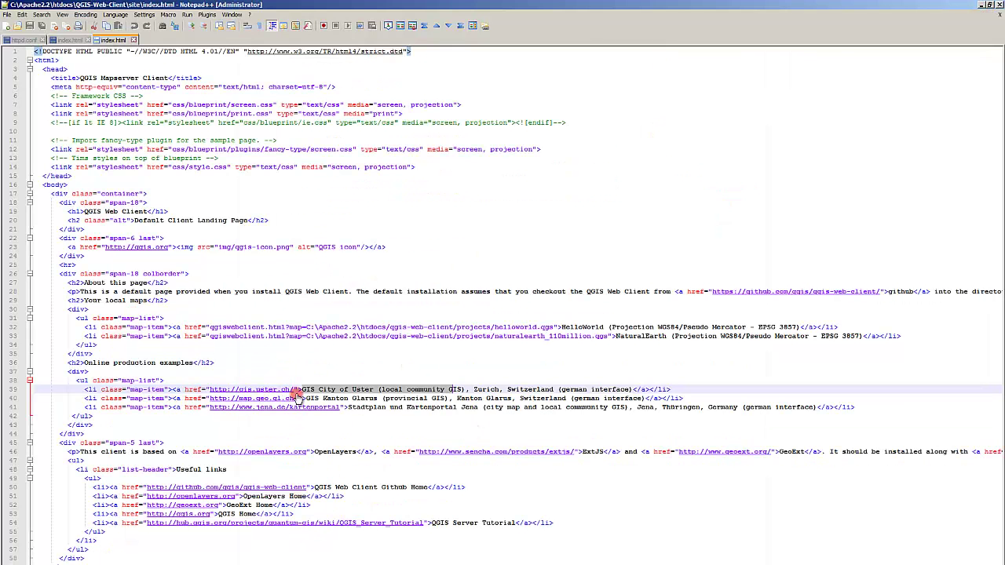
key(alt+Tab)
key(alt+Tab)
key(alt+Tab)
key(alt+Tab)
key(alt+Tab)
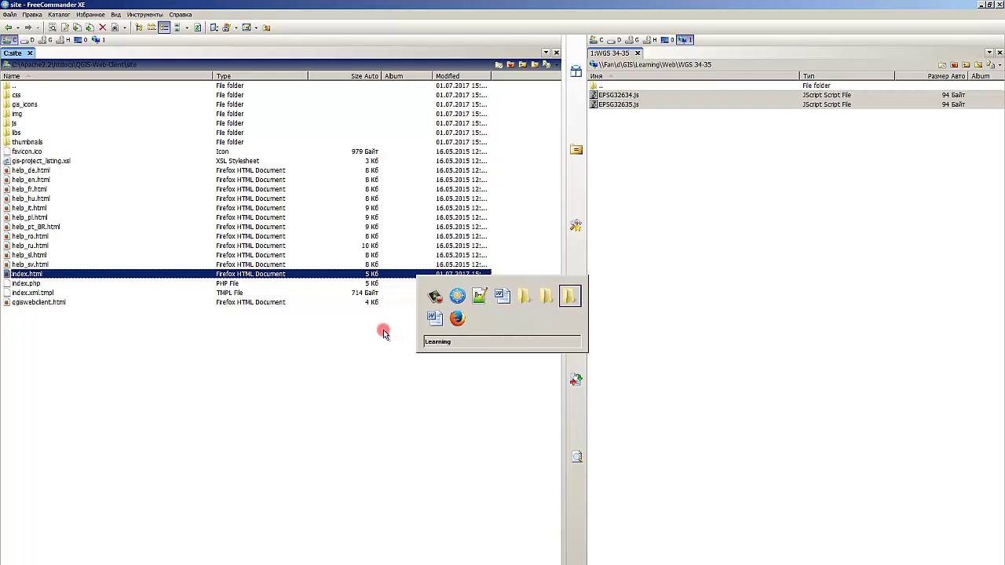
key(alt+Tab)
key(alt+Tab)
key(alt+Tab)
key(alt+Tab)
key(alt+Tab)
key(alt+Tab)
key(alt+Tab)
key(alt+Tab)
key(alt+Tab)
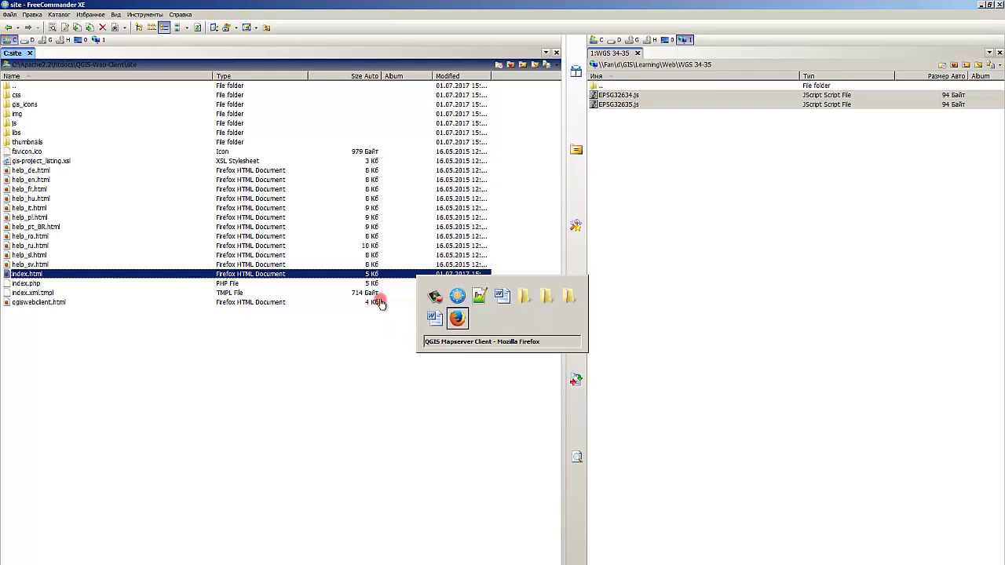
key(alt+Tab)
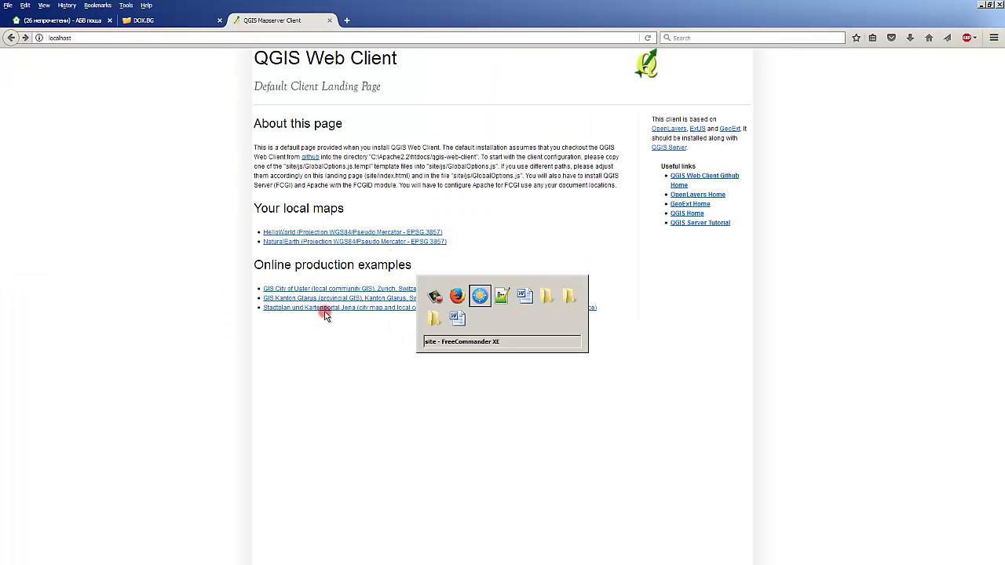
key(alt+shift+Tab)
key(alt+shift+Tab)
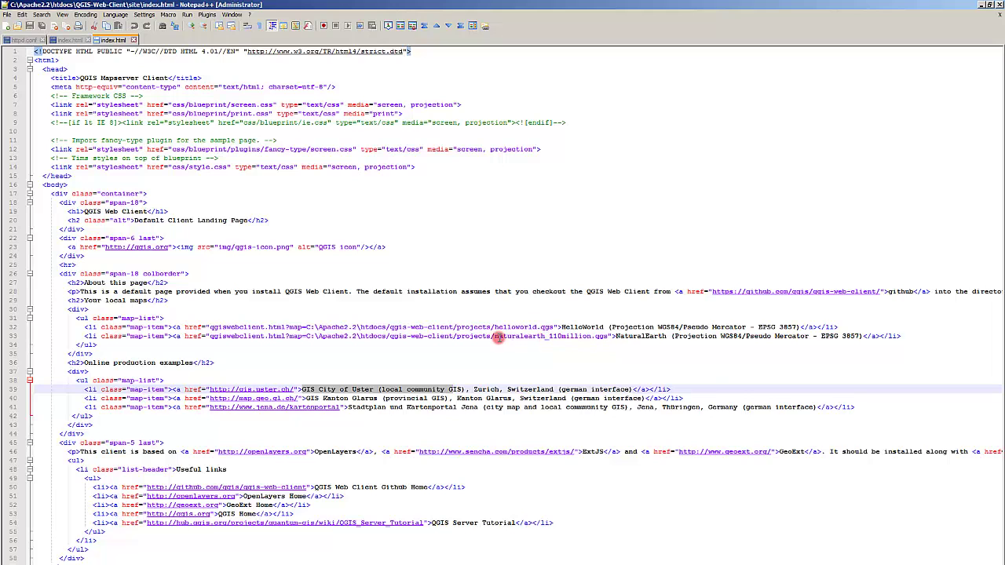
Step: Compare the local map links and the About this page paragraph in index.html with the landing page in Firefox
click(497, 336)
key(alt+Tab)
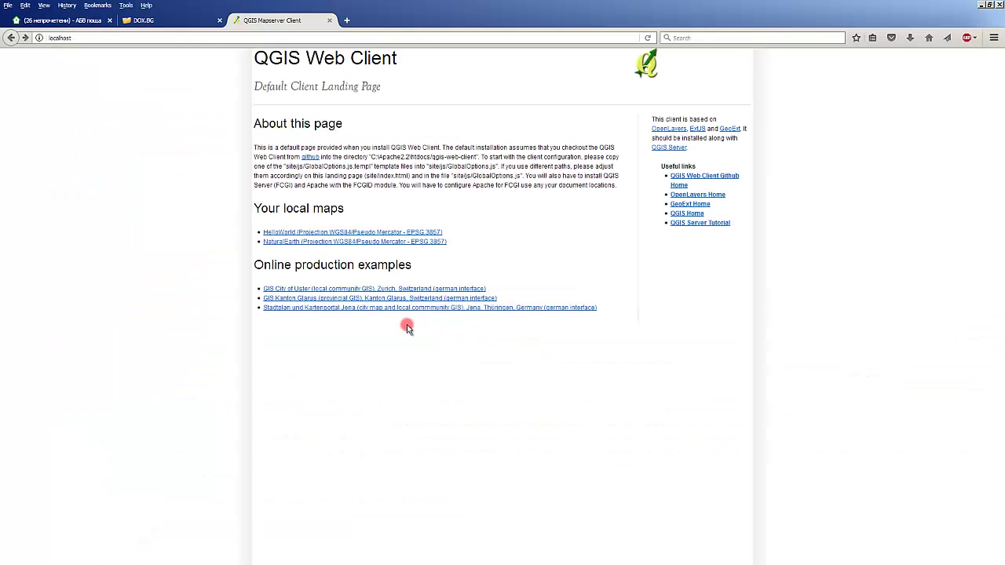
key(alt+Tab)
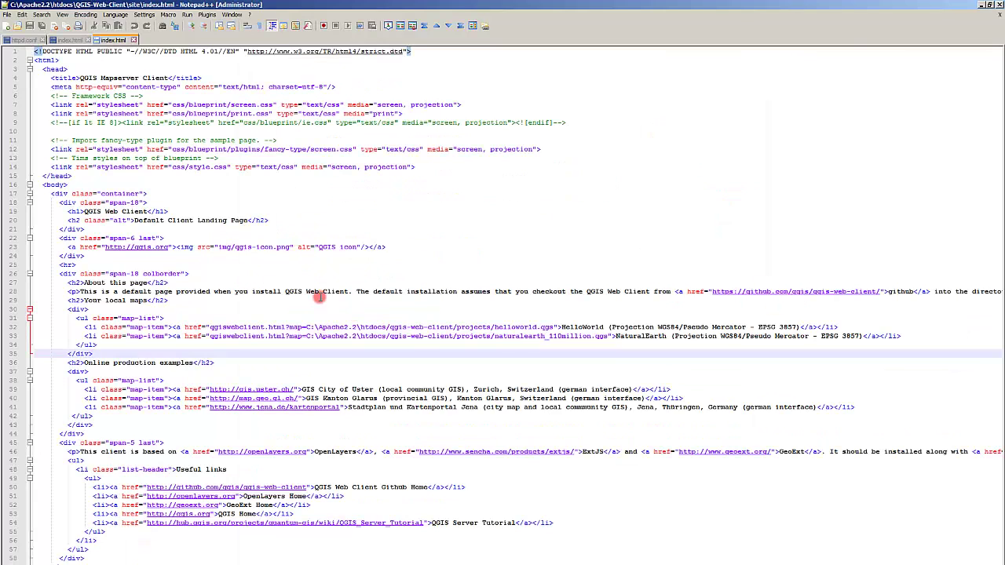
drag(146, 292, 643, 290)
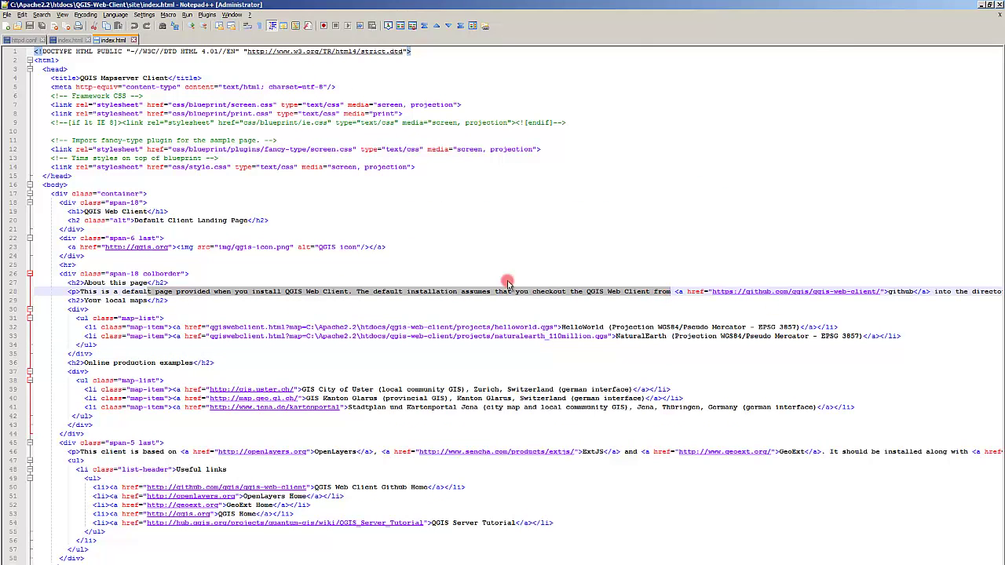
key(alt+Tab)
key(alt+Tab)
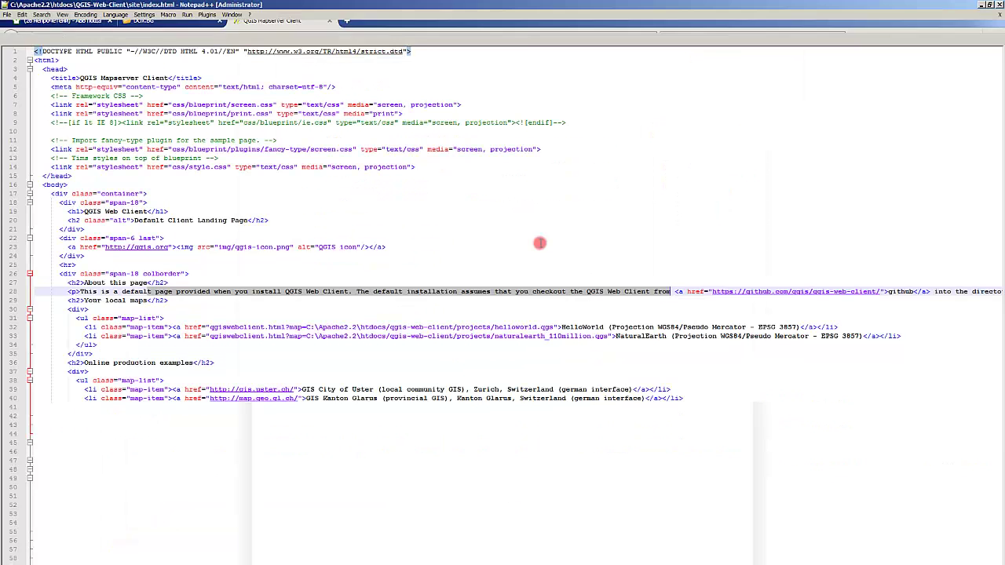
click(339, 307)
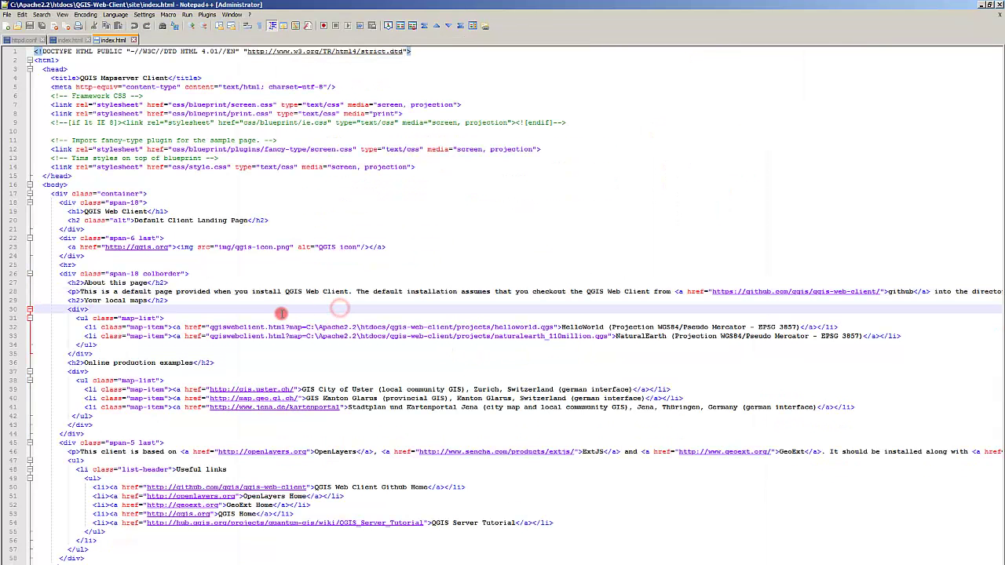
Step: Duplicate the NaturalEarth list entry onto a new line directly below it under Your local maps, aligned with the other entries
click(914, 335)
key(Return)
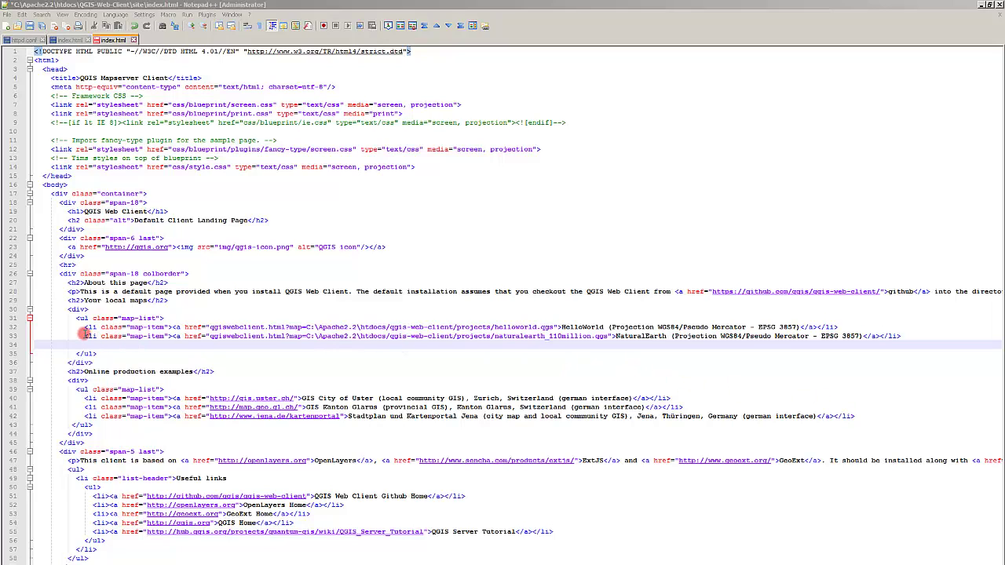
click(77, 335)
drag(77, 335, 916, 337)
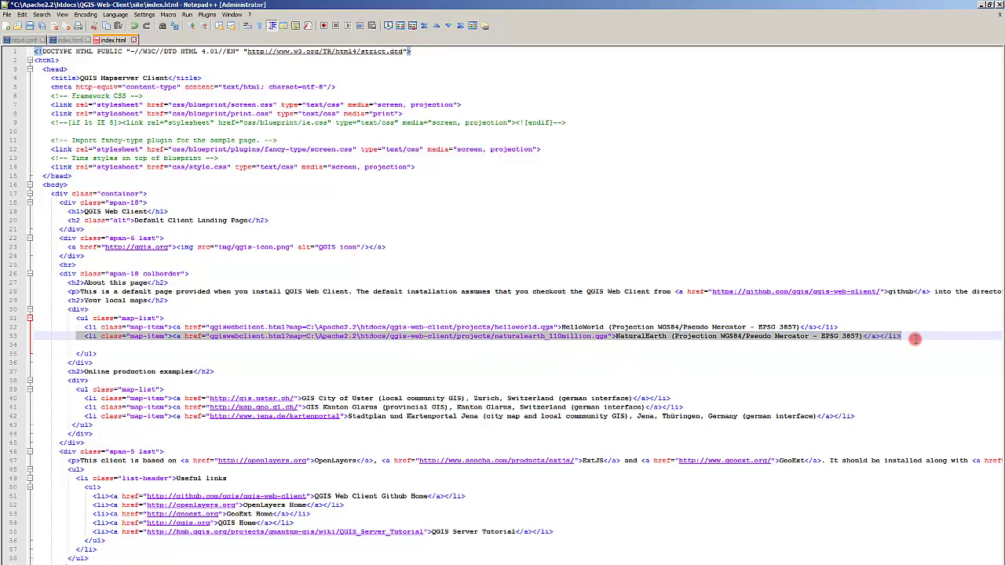
key(ctrl+c)
click(97, 345)
key(ctrl+v)
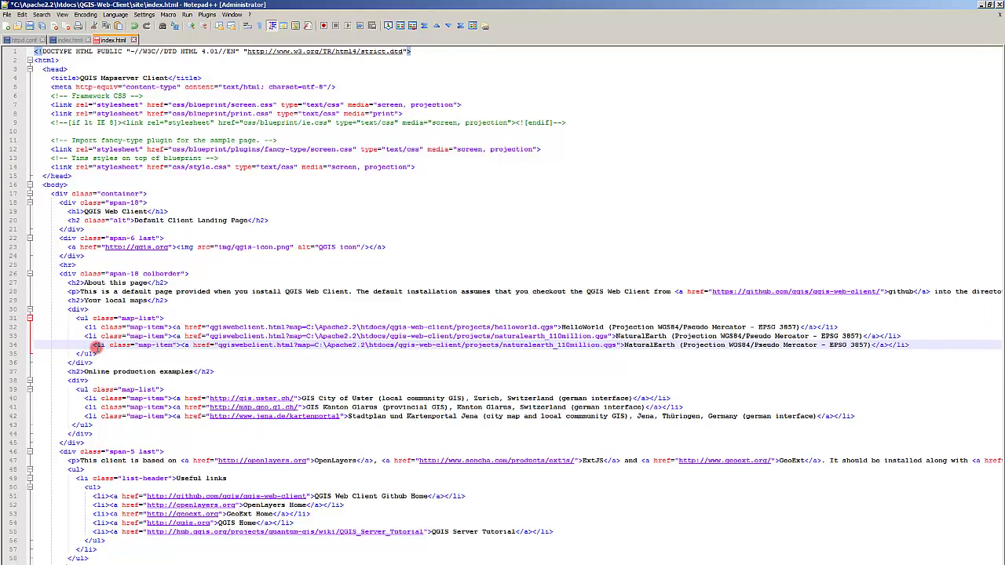
key(BackSpace)
key(BackSpace)
key(BackSpace)
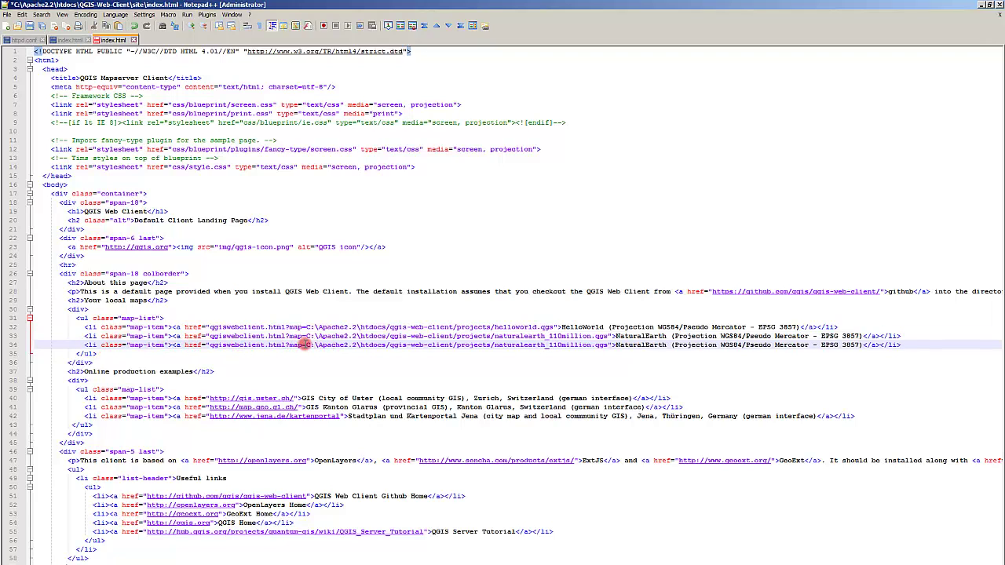
Step: Switch to FreeCommander, open the QGIS-Web-Client\projects folder in the second pane and select BIAo.qgs
drag(303, 344, 602, 345)
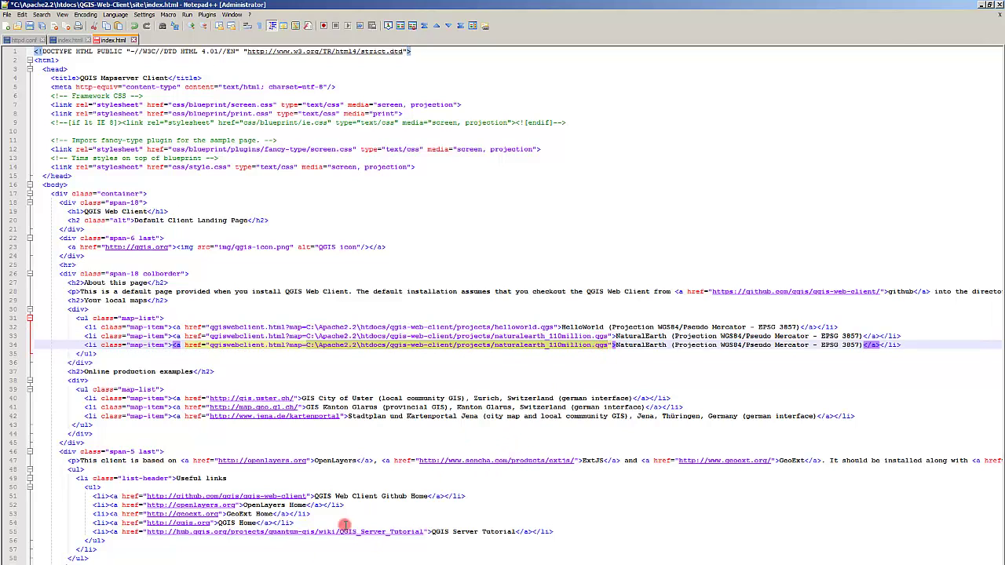
key(alt+Tab)
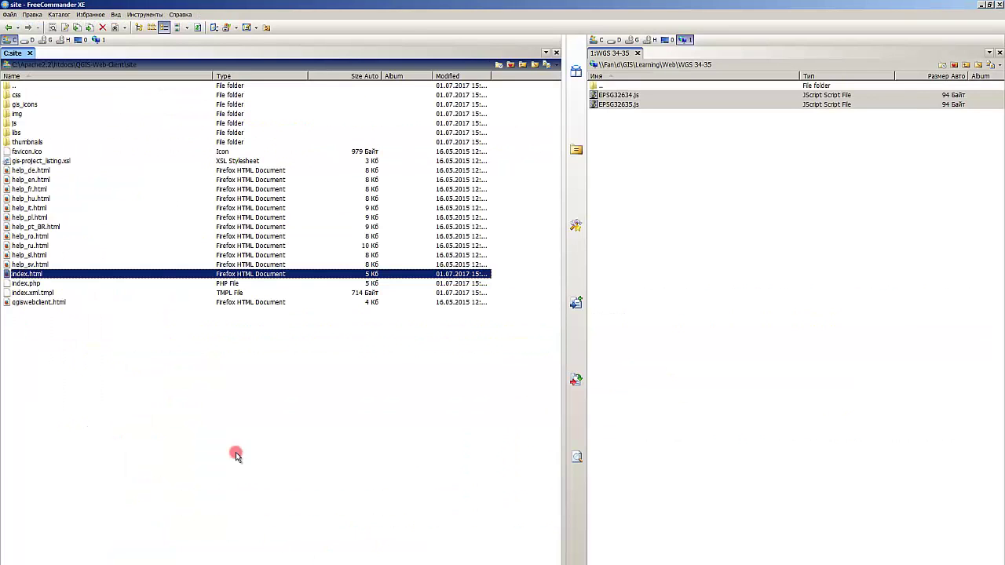
click(643, 169)
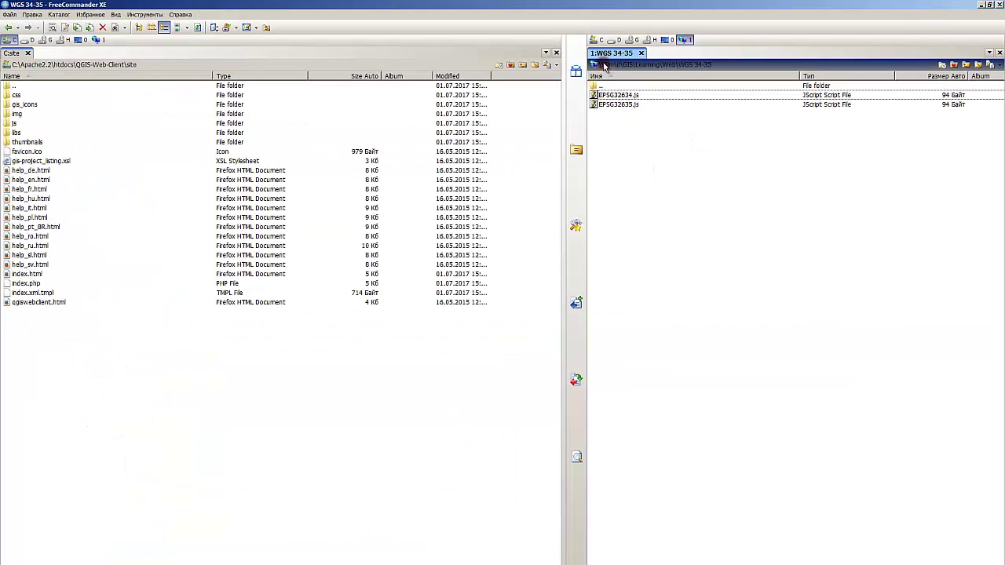
click(614, 39)
click(611, 123)
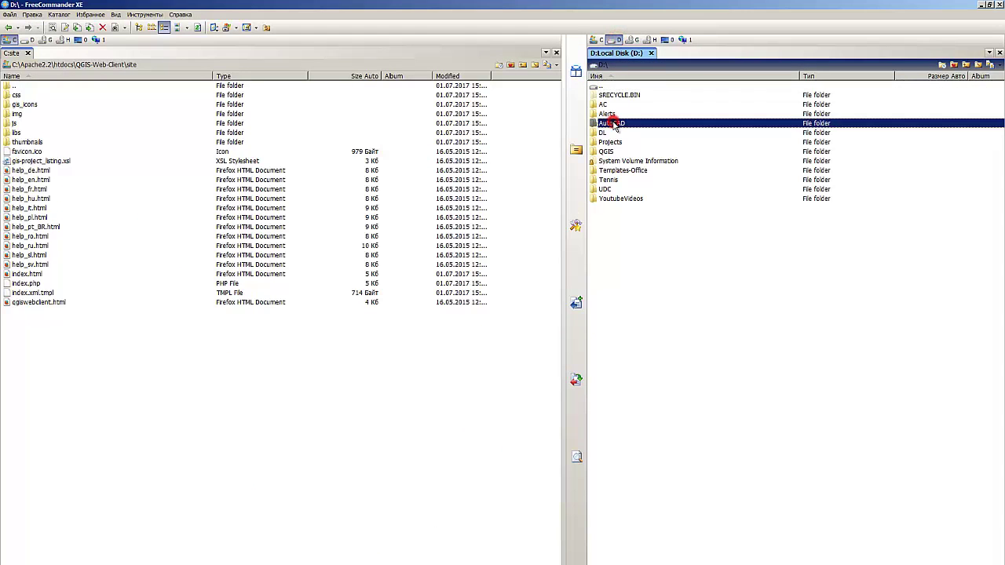
click(605, 189)
click(594, 40)
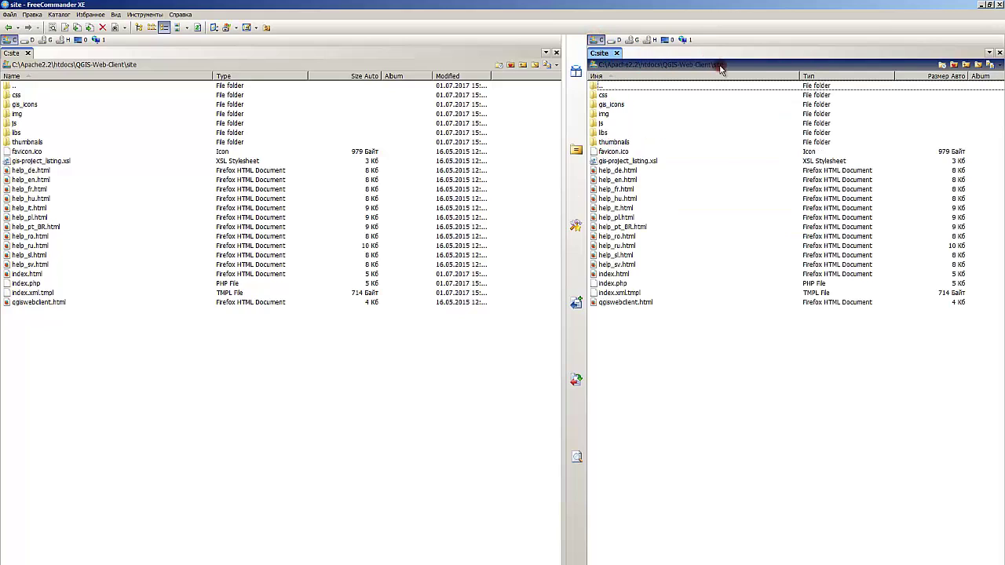
click(689, 65)
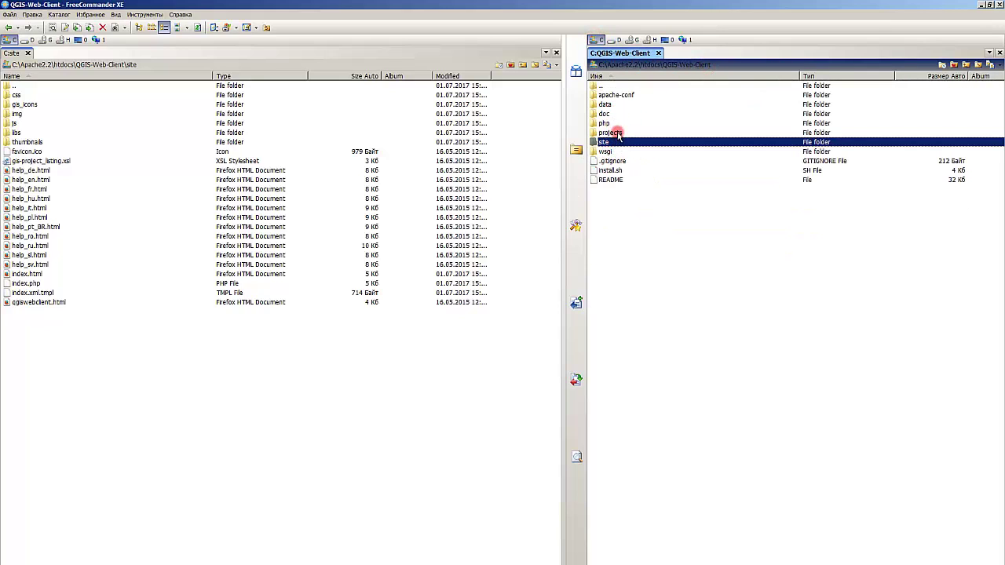
double_click(618, 133)
click(623, 95)
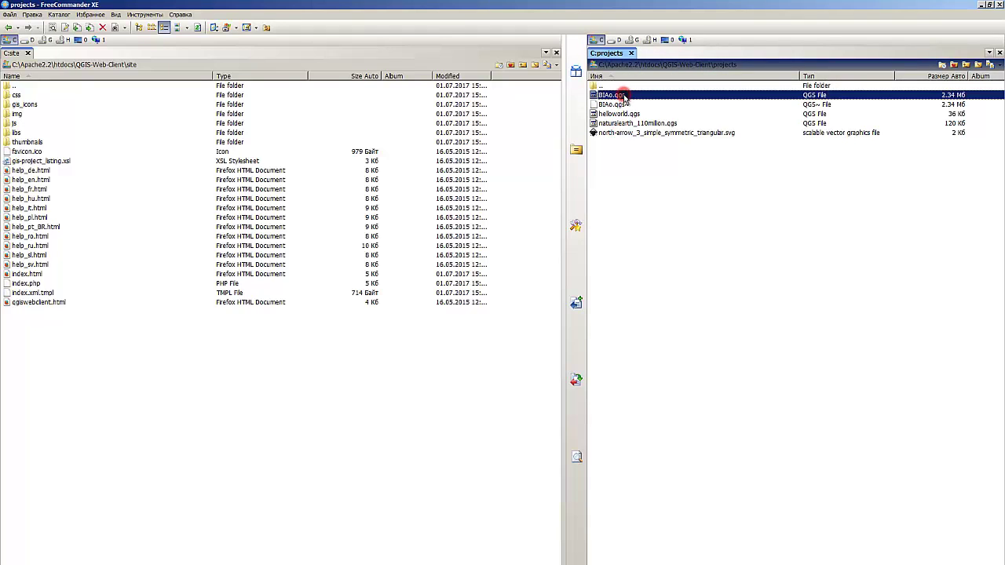
Step: Inspect the folder path in the detailed properties of BIAo.qgs, and close the properties
right_click(630, 100)
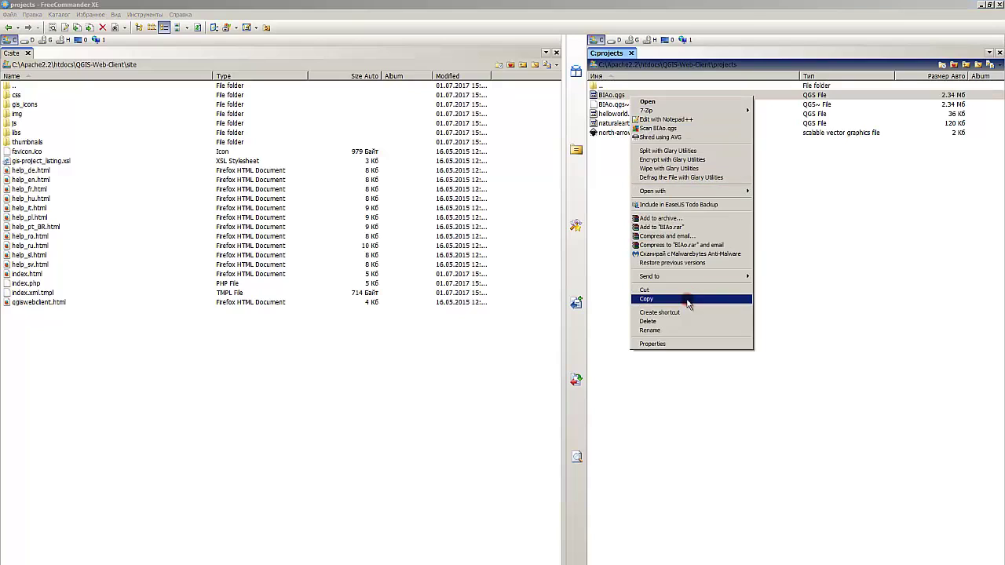
click(686, 346)
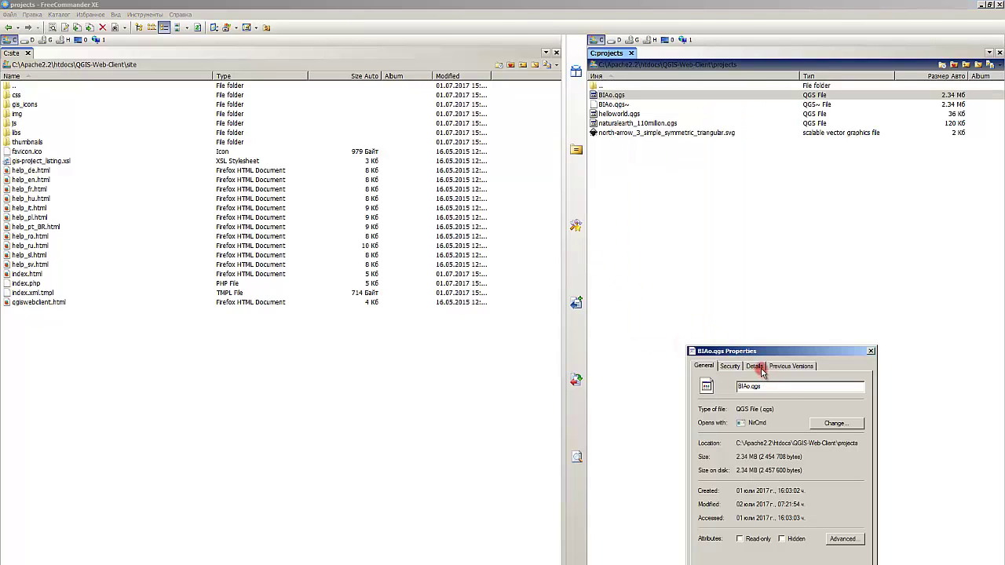
click(753, 366)
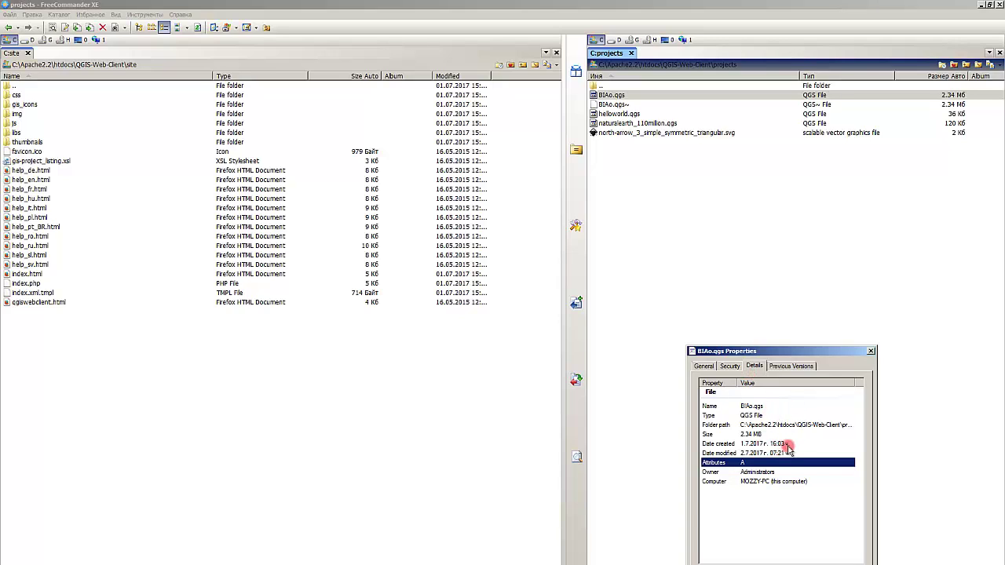
click(831, 425)
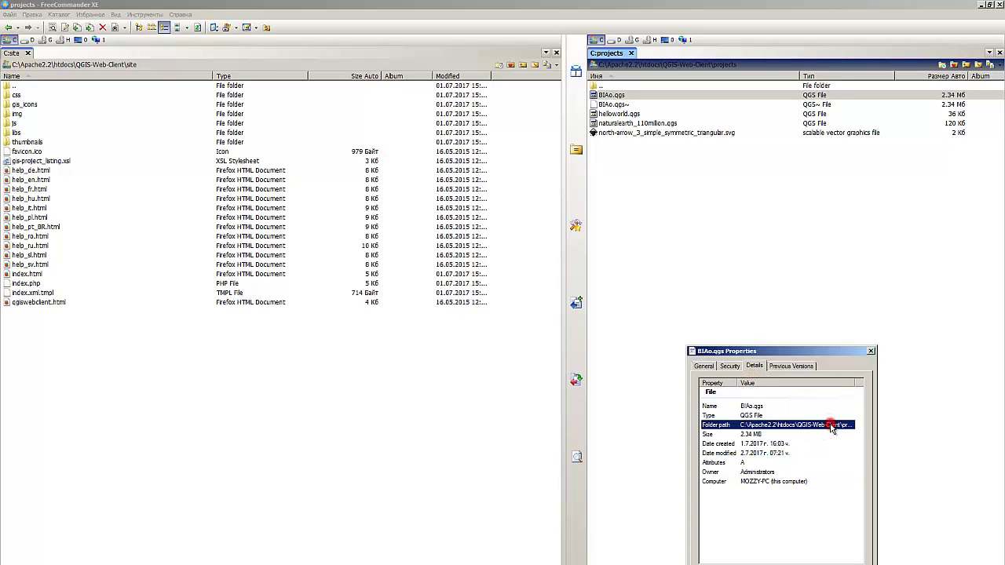
click(870, 351)
Step: Copy the full path of the projects folder as text and return to index.html in Notepad++
right_click(756, 65)
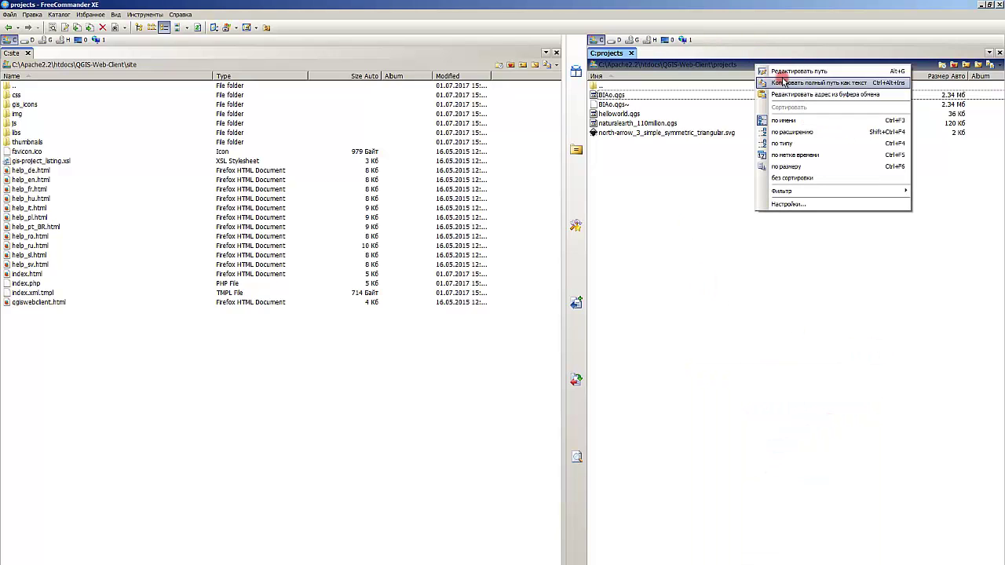
click(777, 81)
key(alt+Tab)
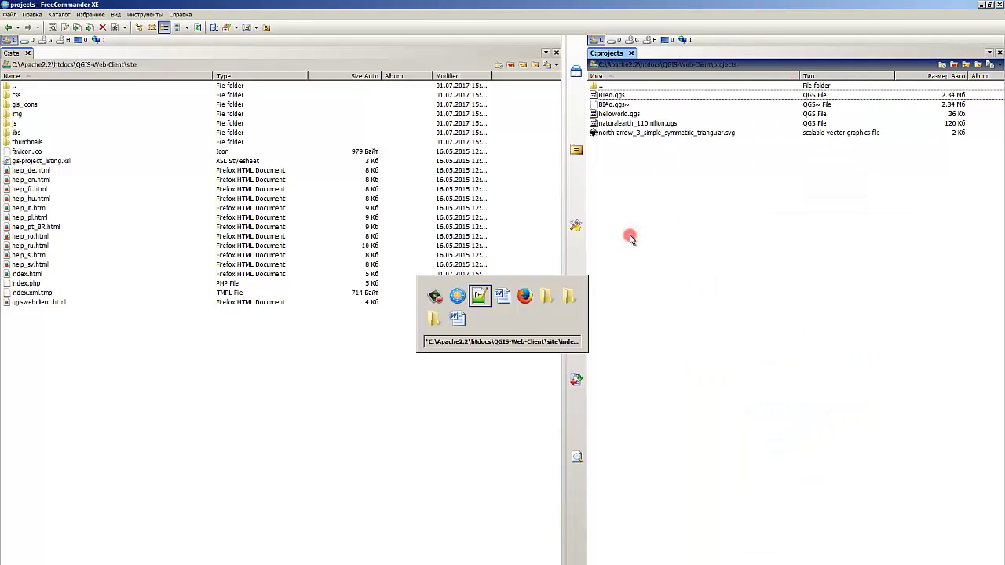
click(582, 370)
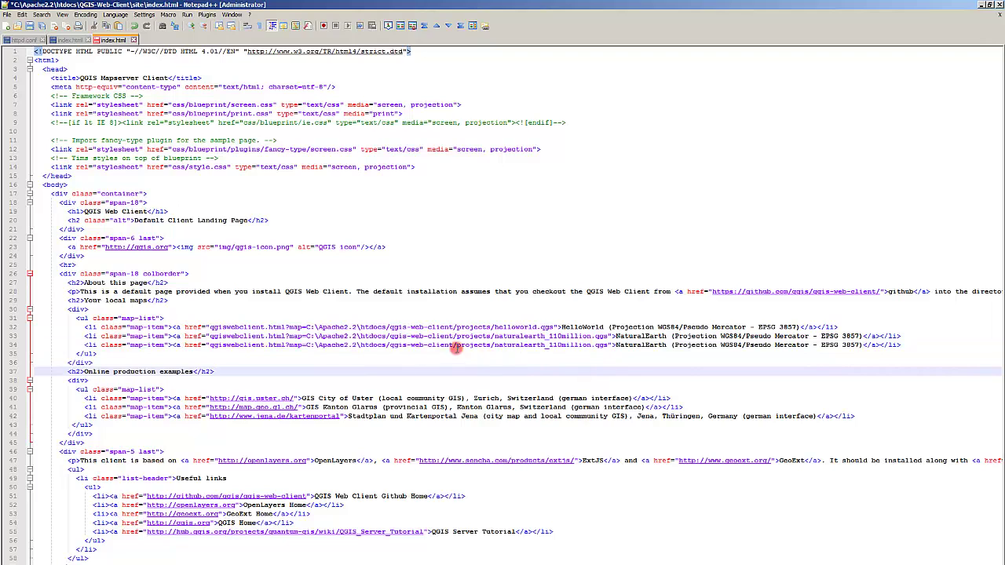
Step: Try to replace the duplicated entry's link, including qgiswebclient.html?map=, with the copied folder path, and undo the paste
click(494, 346)
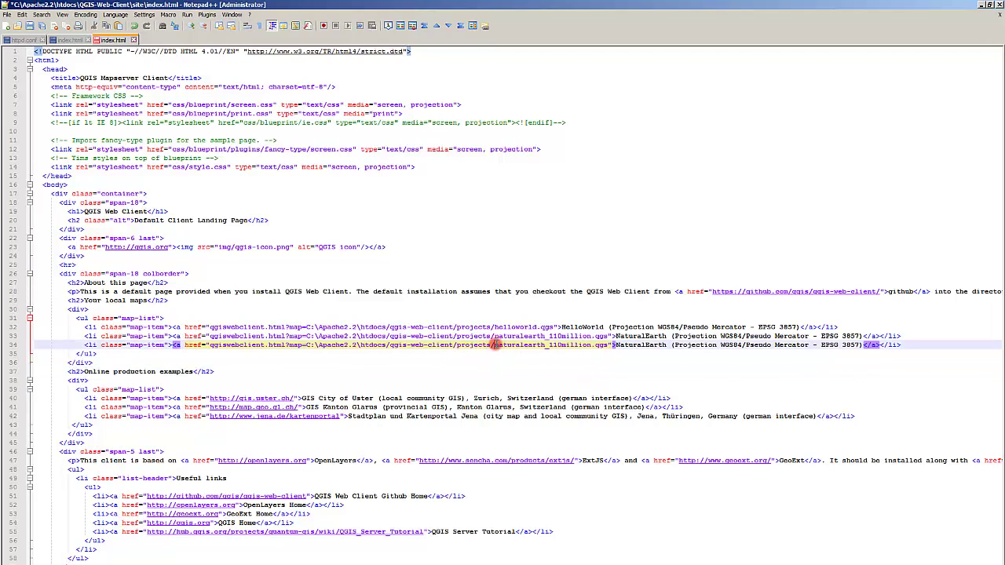
drag(495, 346, 212, 345)
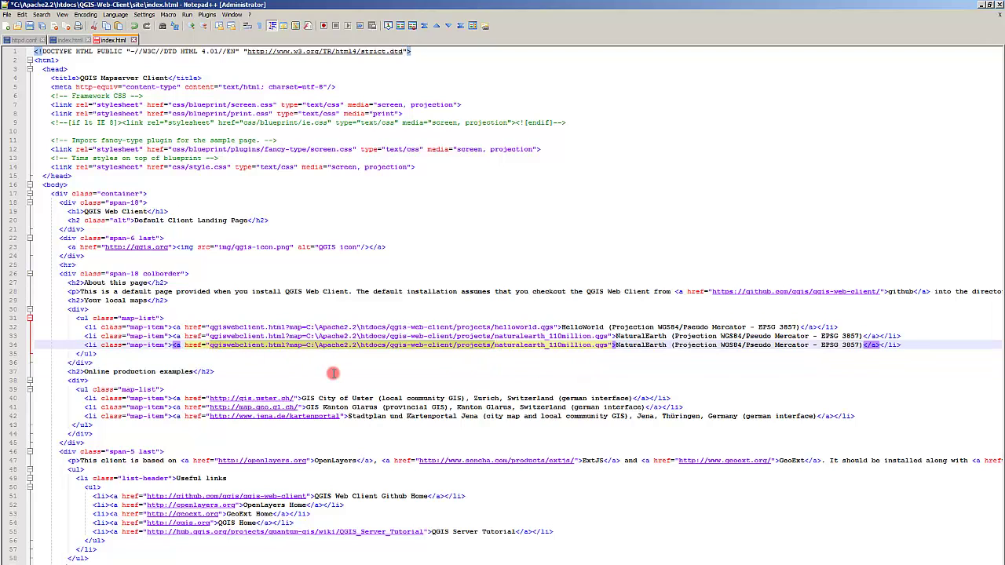
key(ctrl+v)
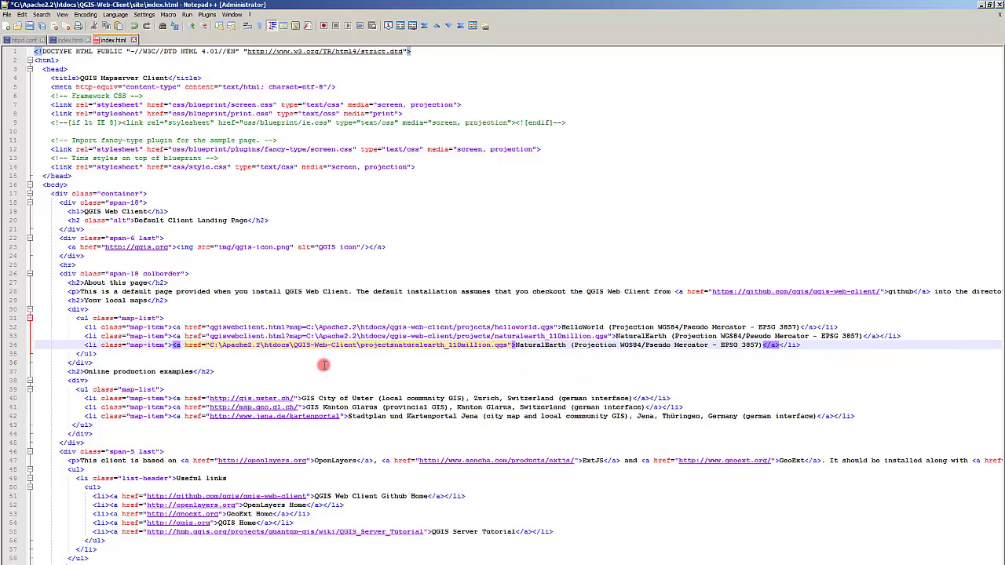
key(ctrl+z)
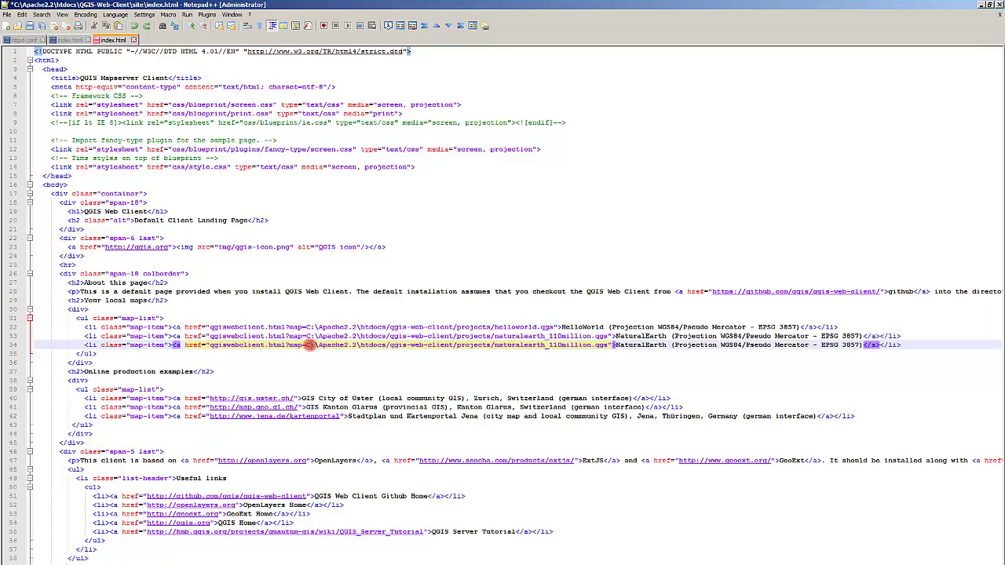
Step: Point the duplicated entry's map parameter to C:\Apache2.2\htdocs\QGIS-Web-Client\projects/BIAo.qgs, and check the file name against FreeCommander
drag(307, 345, 538, 345)
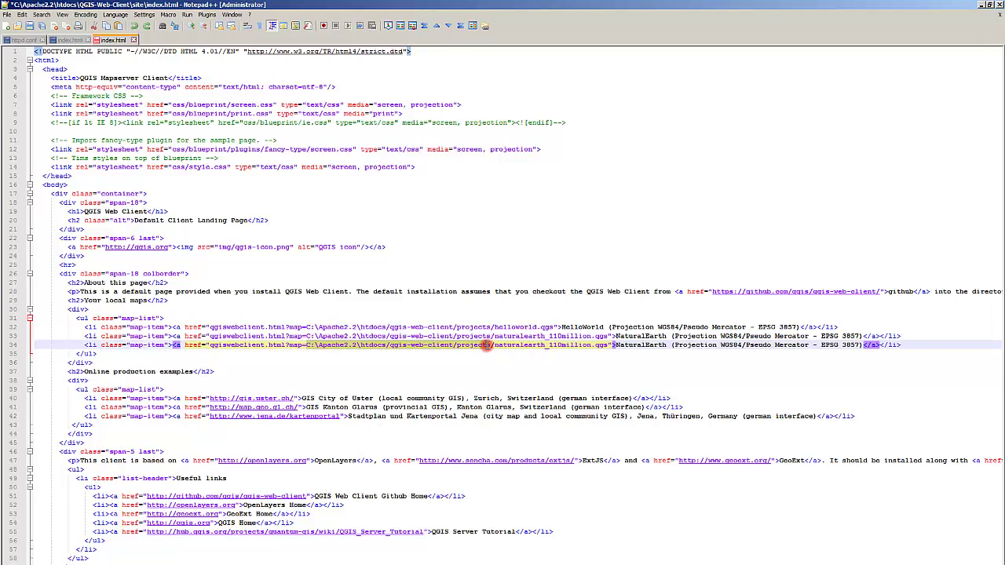
key(ctrl+v)
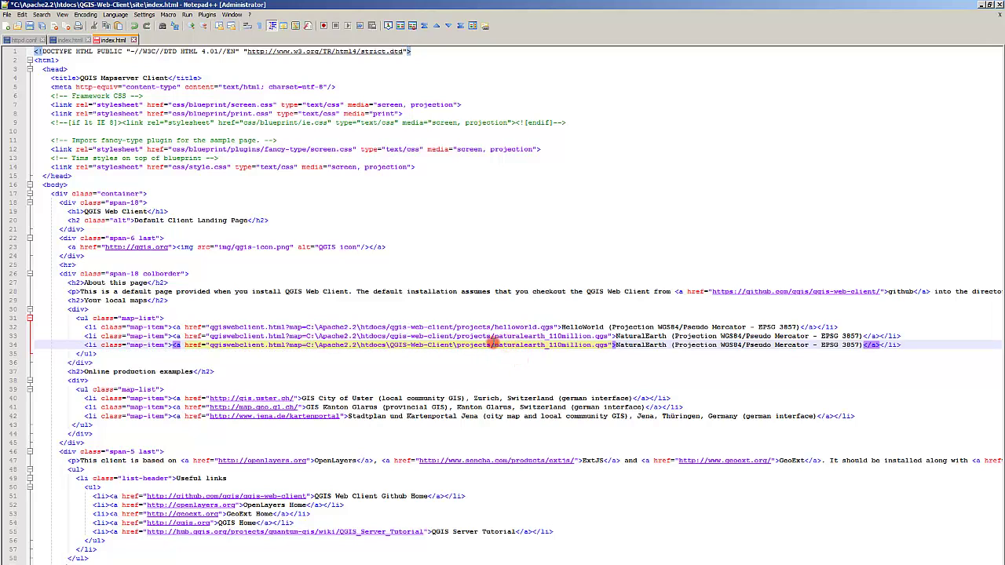
drag(494, 345, 591, 346)
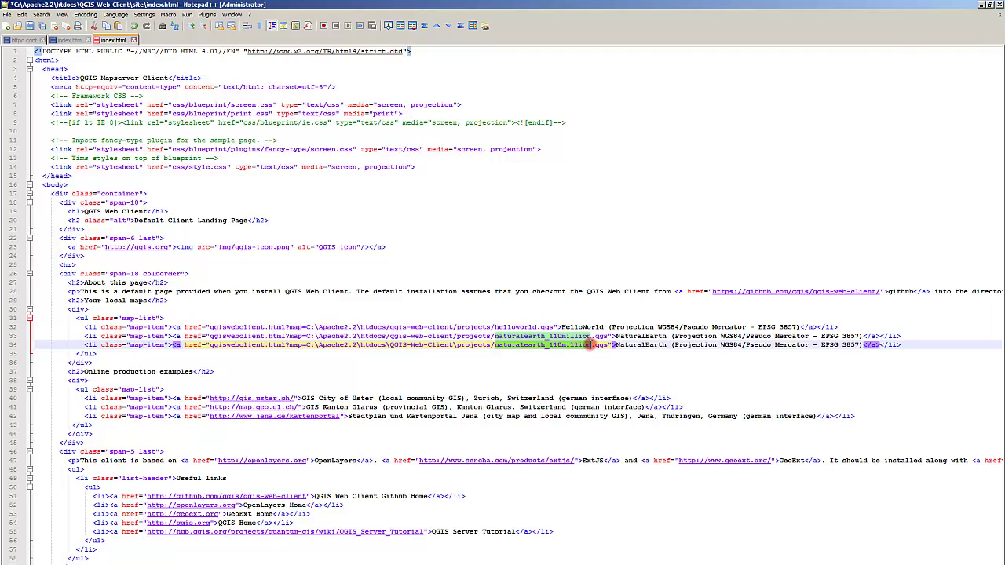
text(B)
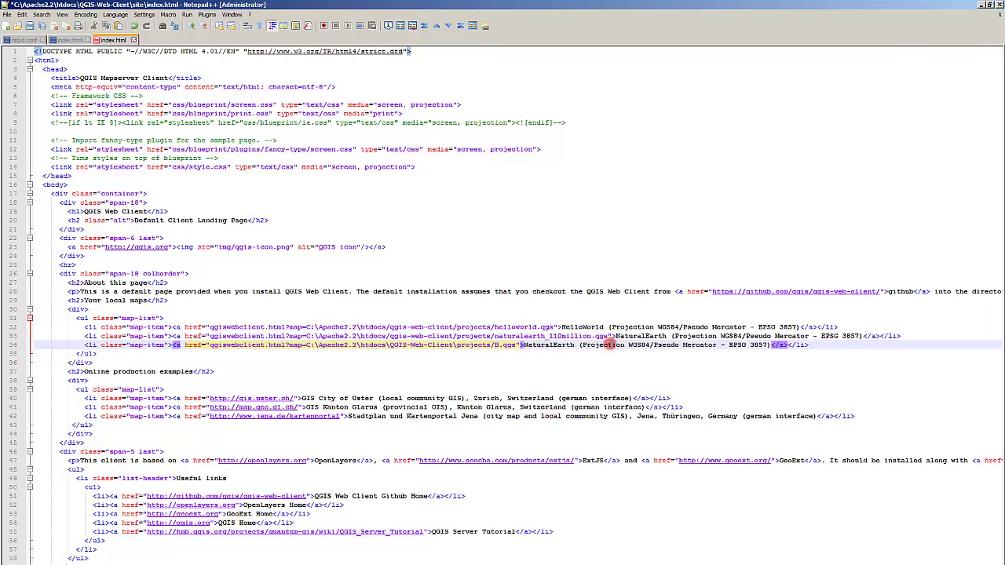
text(IAo)
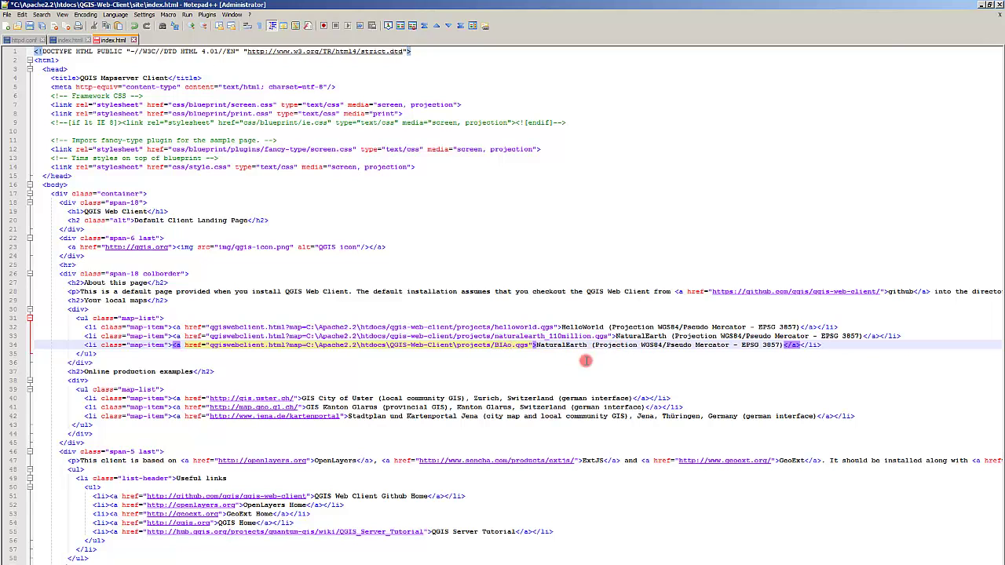
click(555, 382)
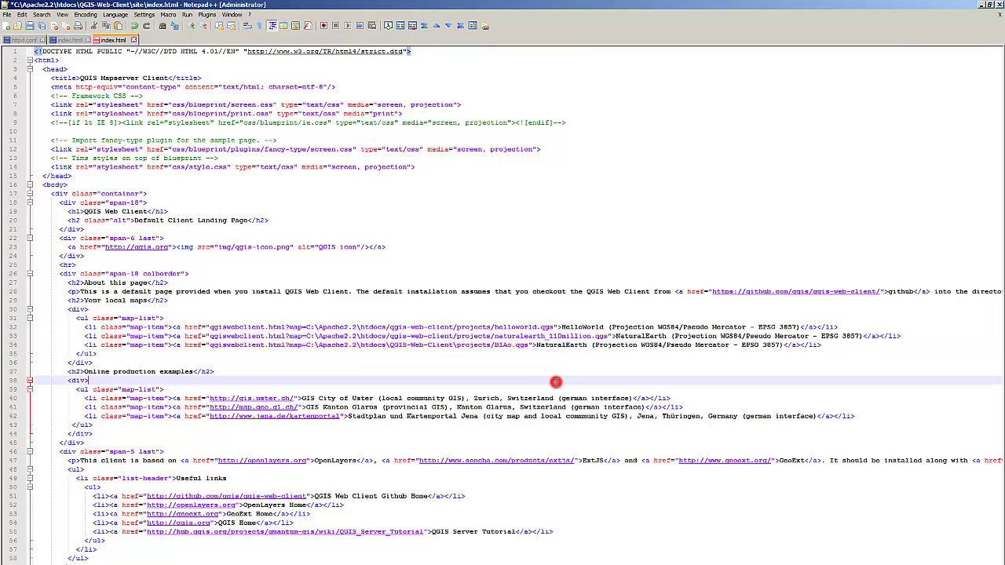
key(alt+Tab)
click(612, 95)
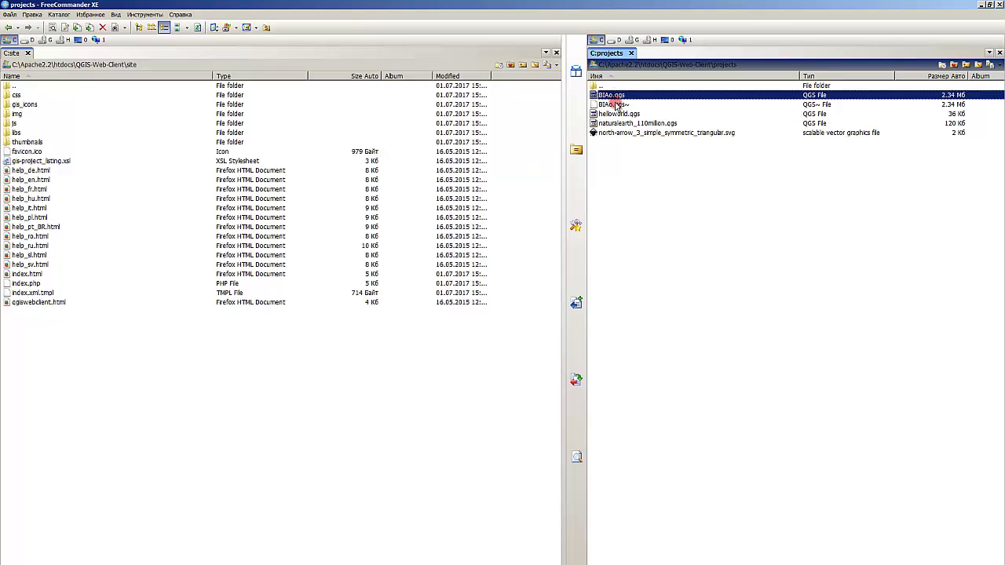
key(alt+Tab)
Step: Replace the NaturalEarth label in the BIAo.qgs entry's link text with "OVDO База"
click(529, 356)
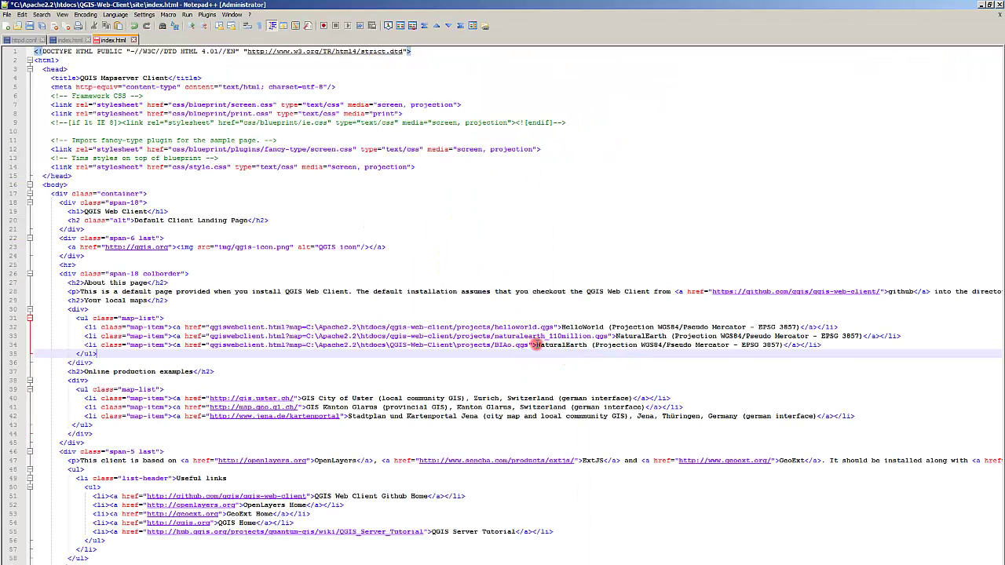
drag(537, 345, 589, 346)
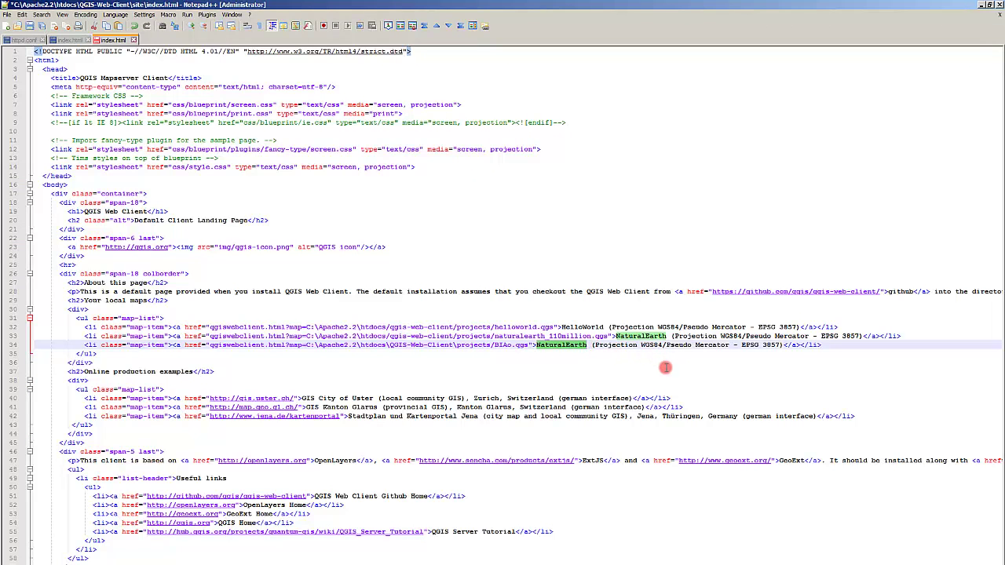
text(B)
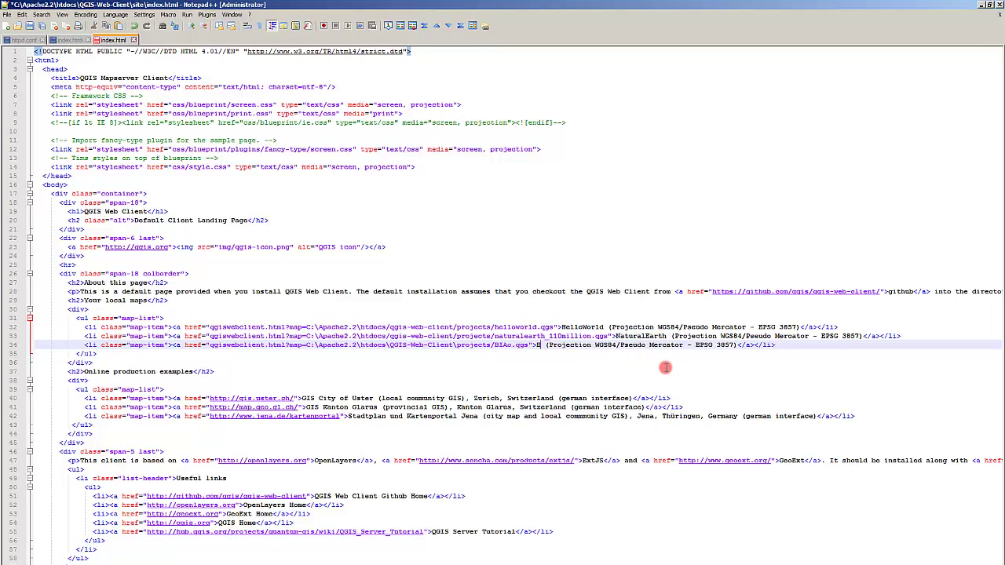
text(IAO)
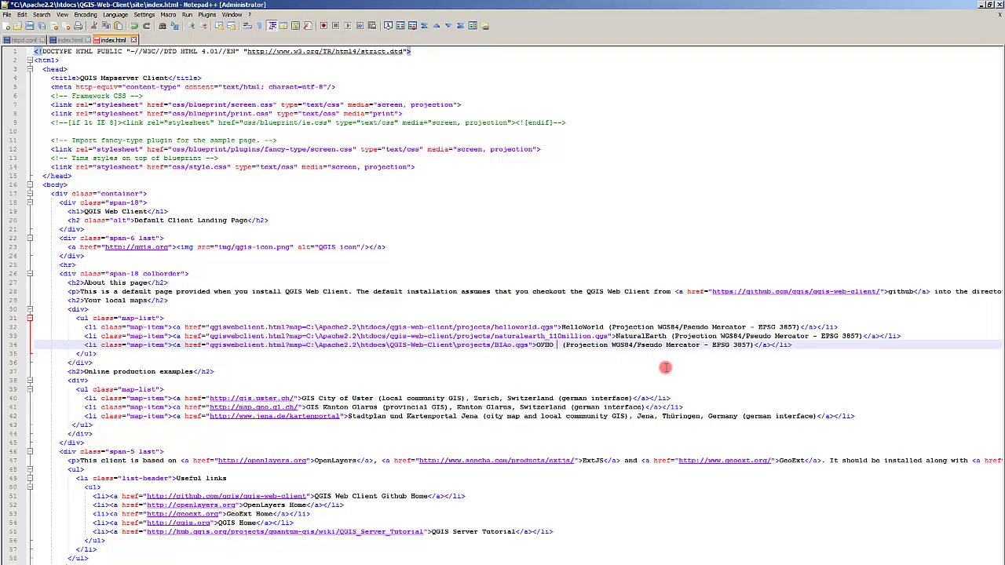
text( Ба)
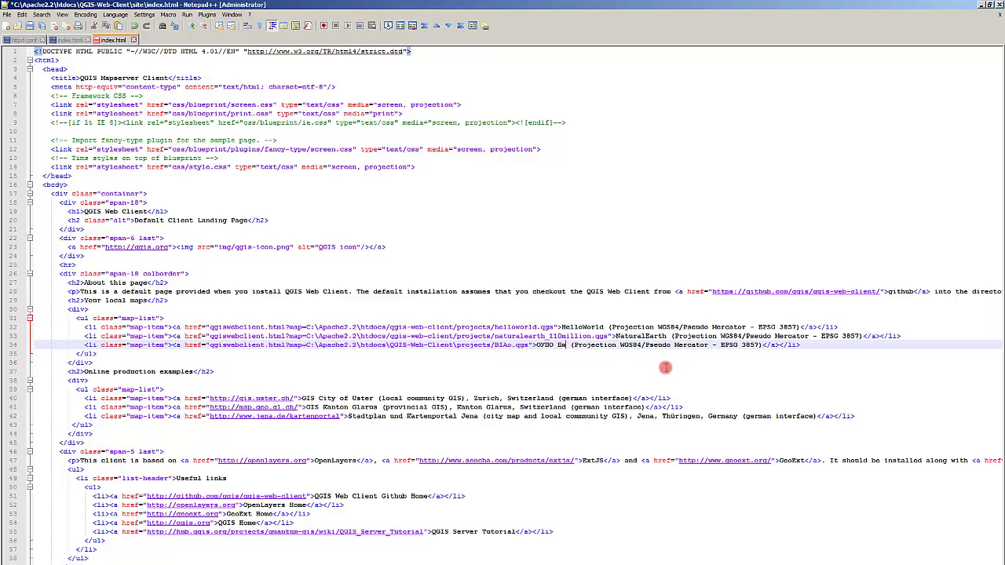
text(за)
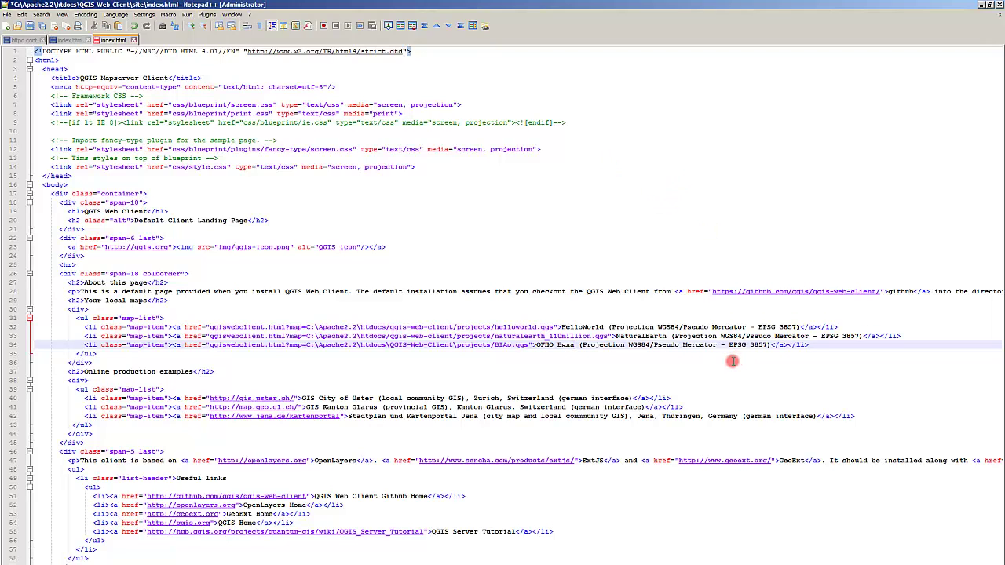
Step: Change the projection in the BIAo.qgs entry's link text to "WGS84/UTM 35N" and save index.html
click(726, 363)
click(691, 354)
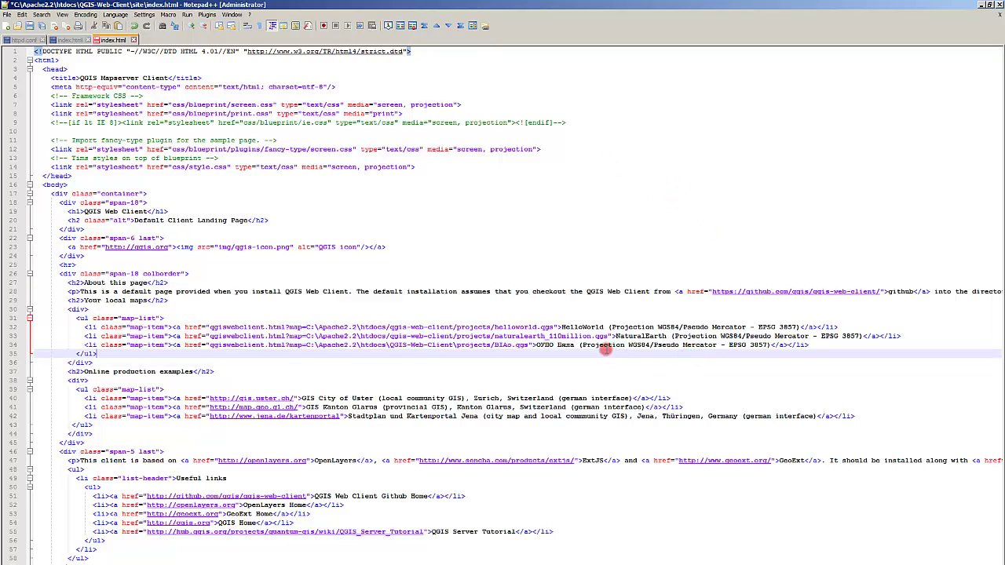
click(611, 345)
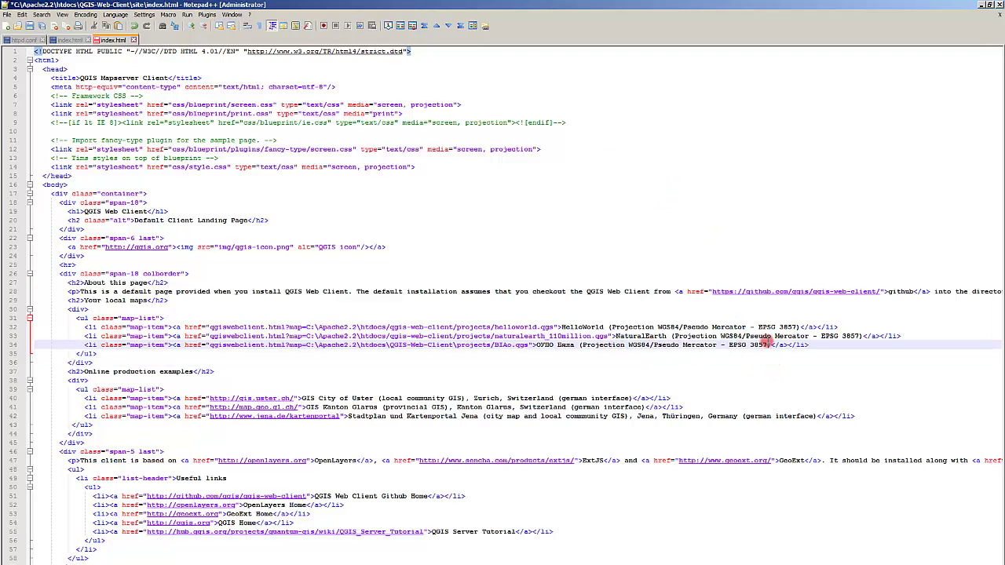
drag(769, 345, 652, 347)
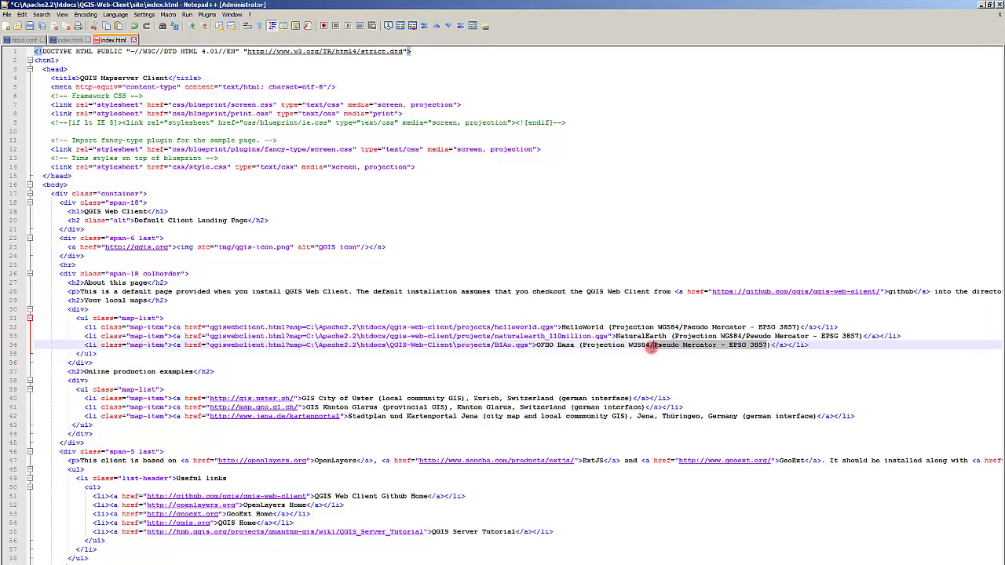
text(/UTM)
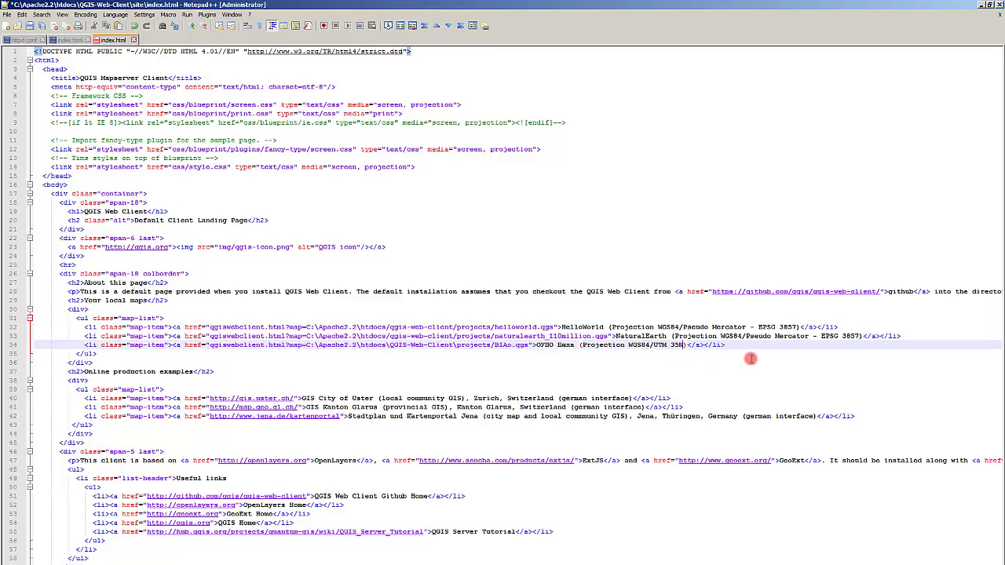
key(BackSpace)
click(673, 375)
click(701, 353)
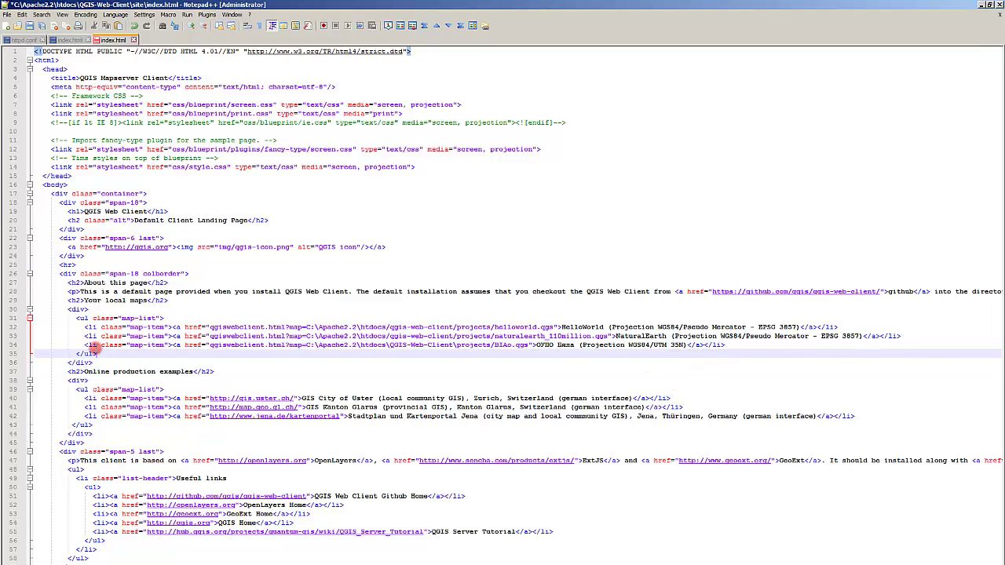
key(ctrl+s)
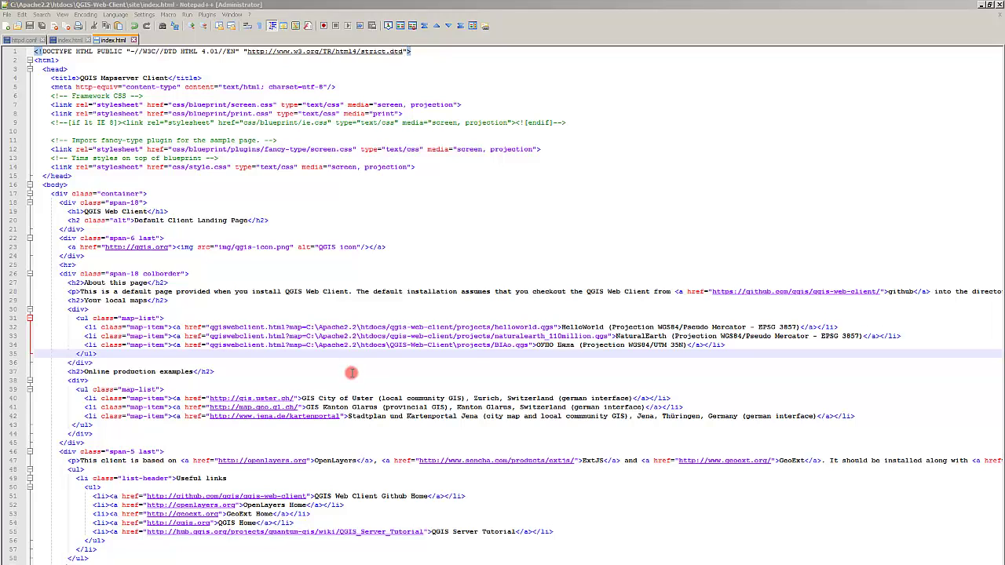
click(470, 419)
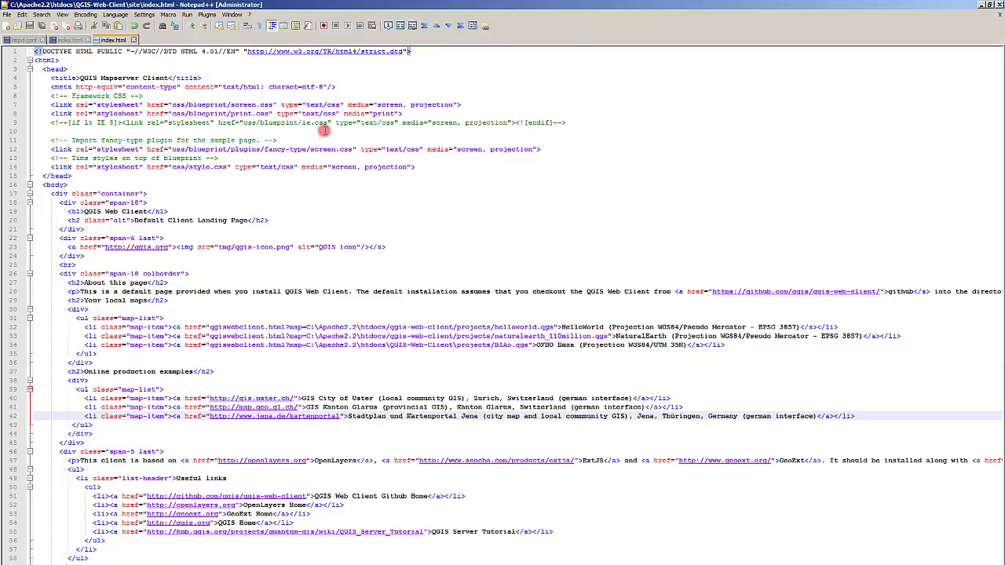
Step: Switch to FreeCommander and look over the QGIS-Web-Client folder and the contents of its site subfolder
key(alt+Tab)
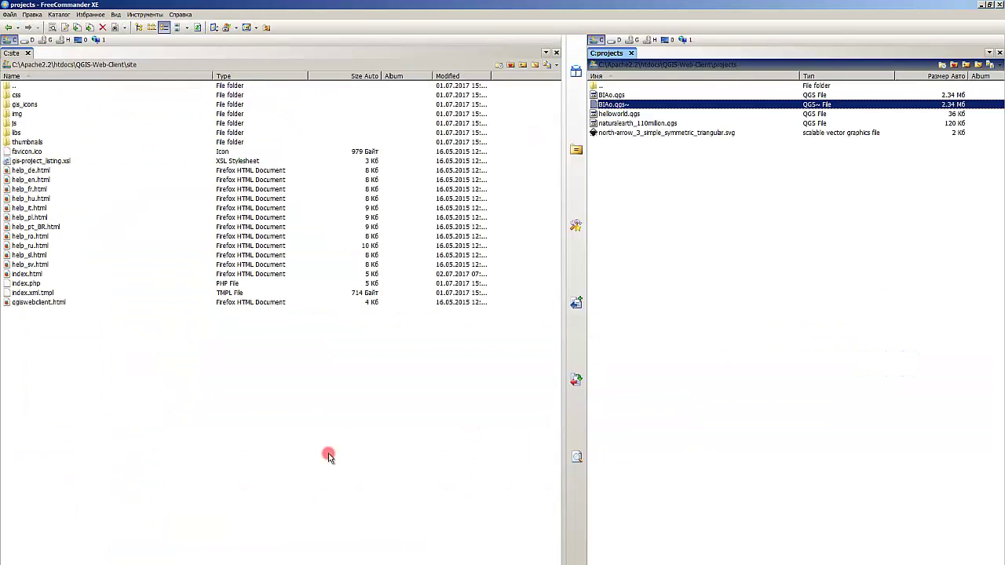
click(325, 428)
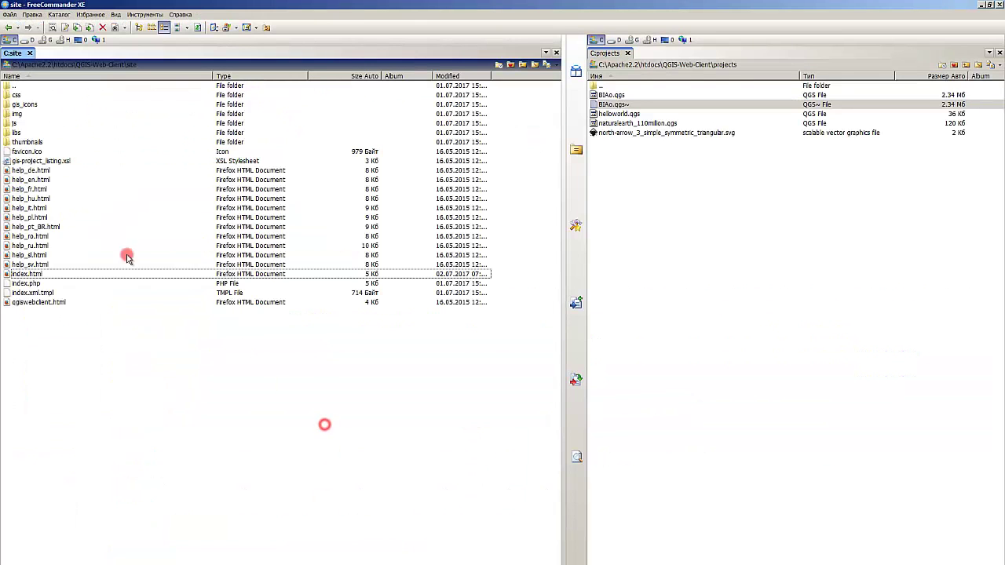
click(41, 303)
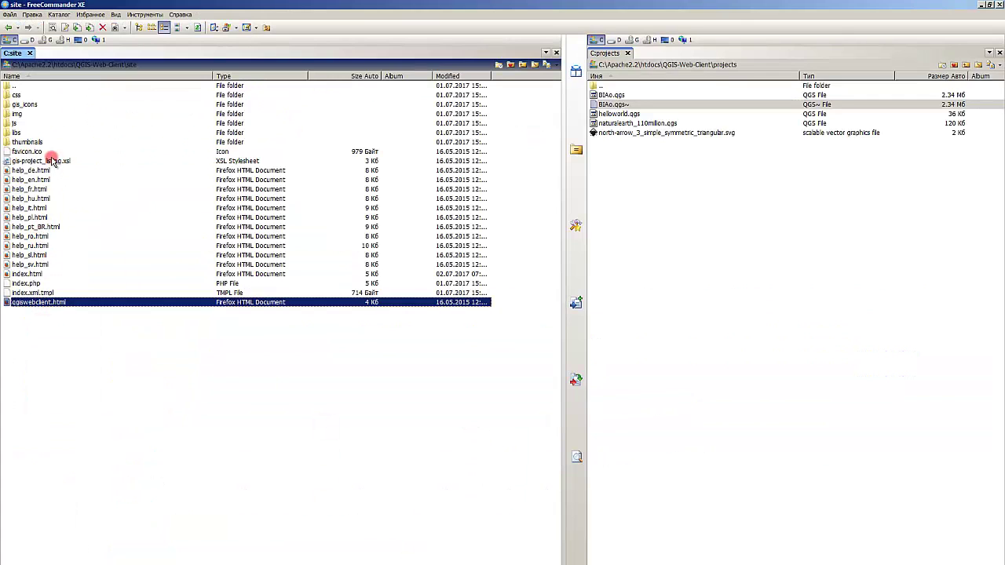
click(33, 125)
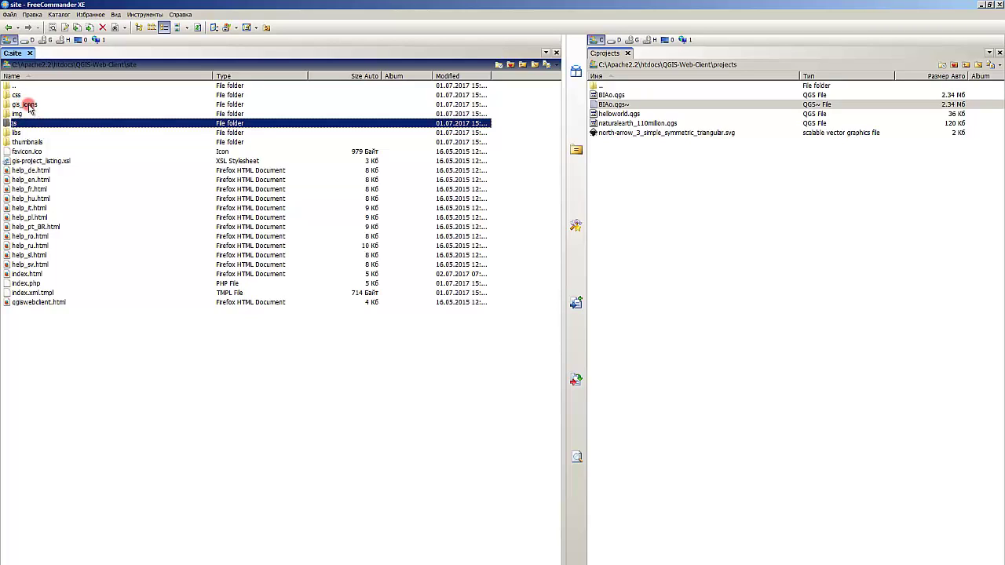
double_click(15, 84)
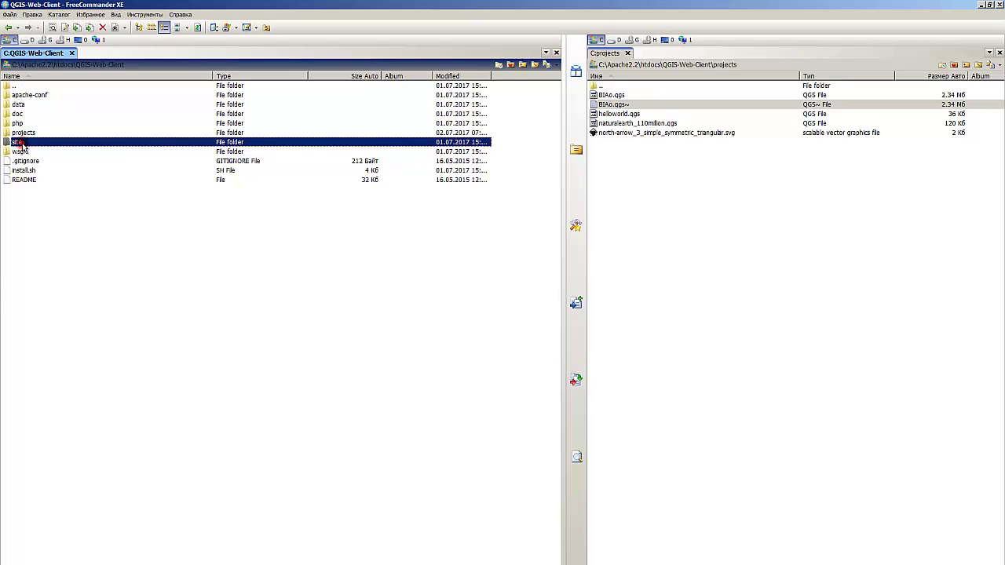
double_click(21, 144)
click(75, 226)
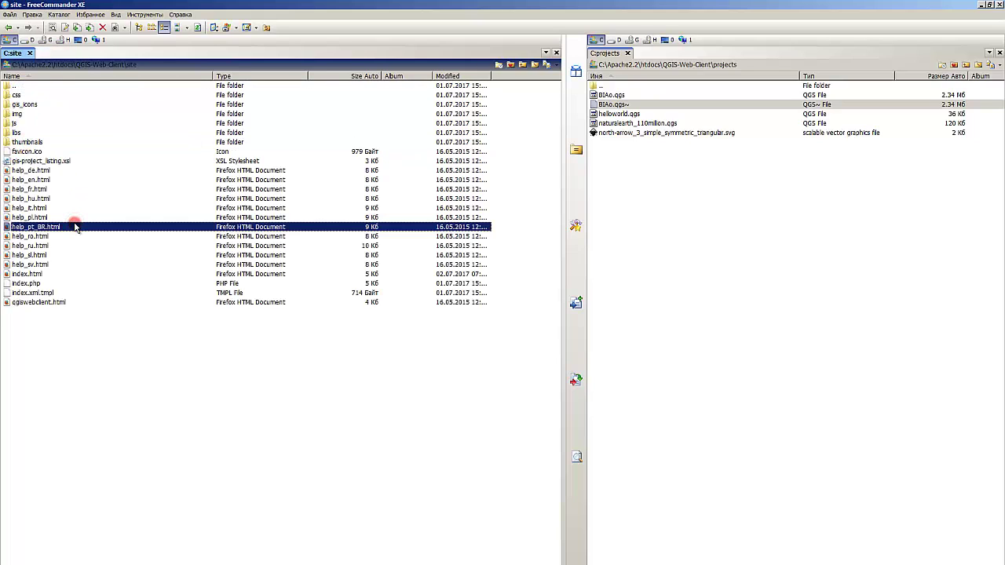
click(68, 209)
Step: Duplicate qgiswebclient.html within the site folder
click(58, 304)
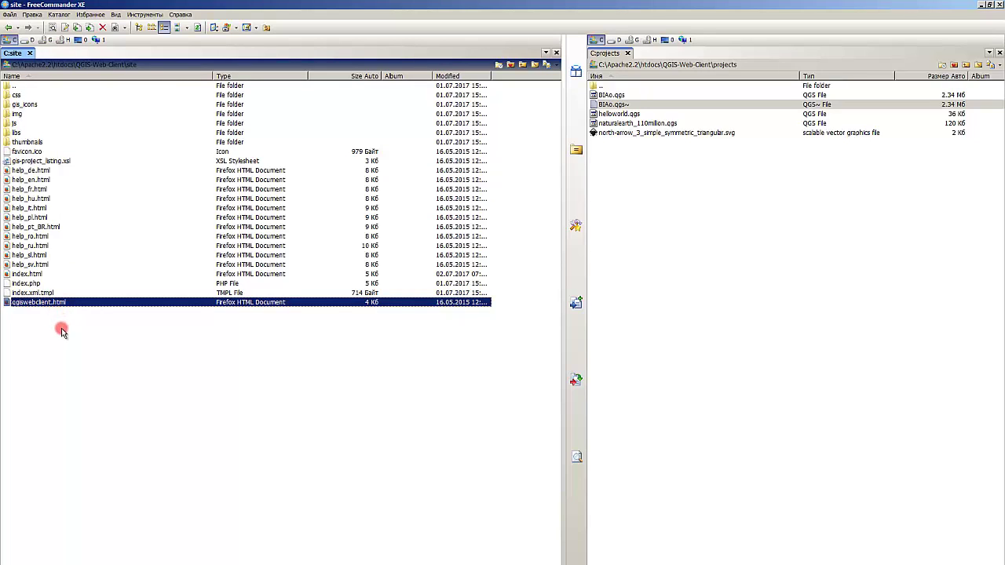
click(56, 329)
click(38, 309)
click(56, 328)
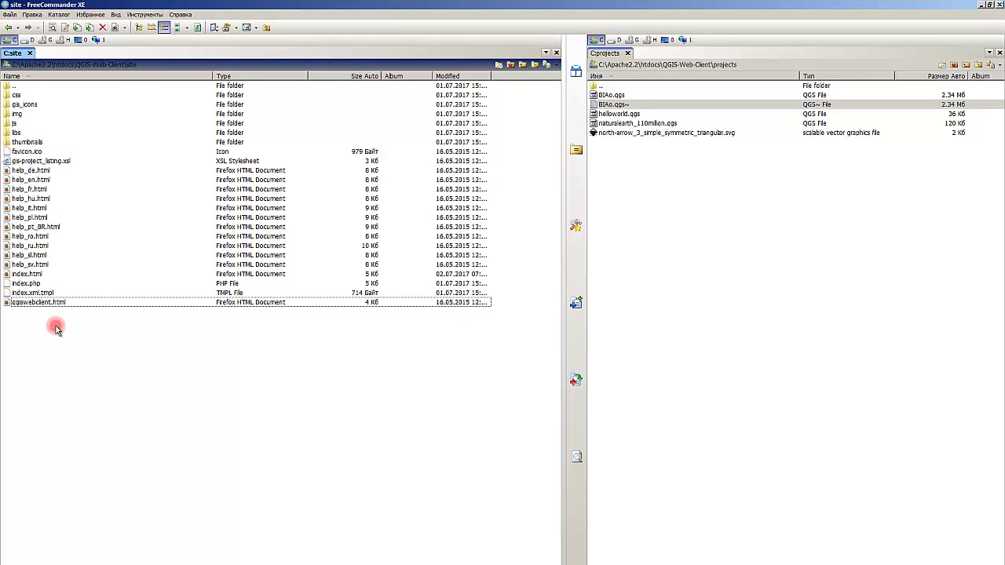
key(ctrl+v)
Step: Rename the copy of the client page as qgiswebclient_BIA.html
click(64, 304)
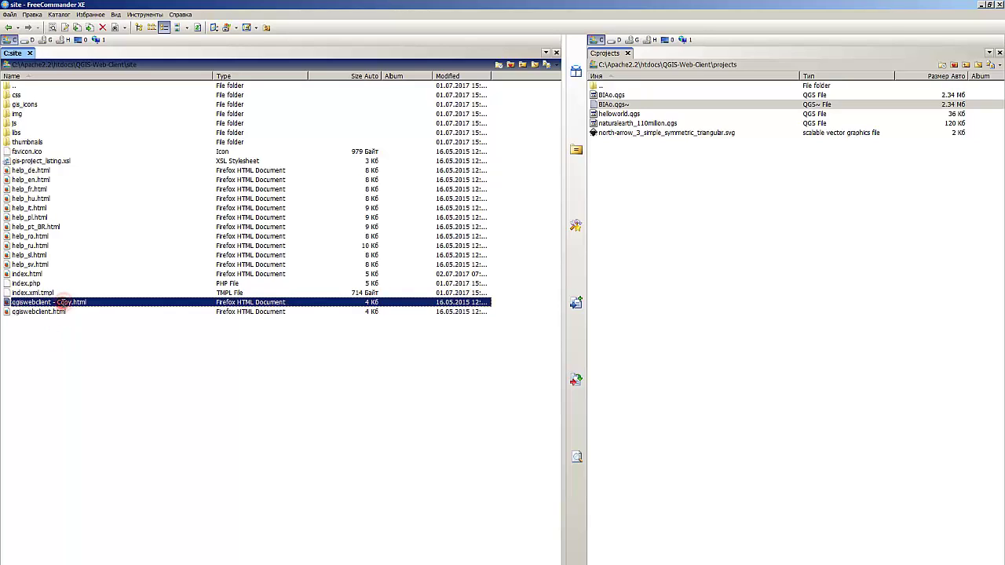
click(64, 303)
click(71, 303)
key(BackSpace)
key(BackSpace)
key(BackSpace)
key(BackSpace)
key(BackSpace)
key(BackSpace)
key(BackSpace)
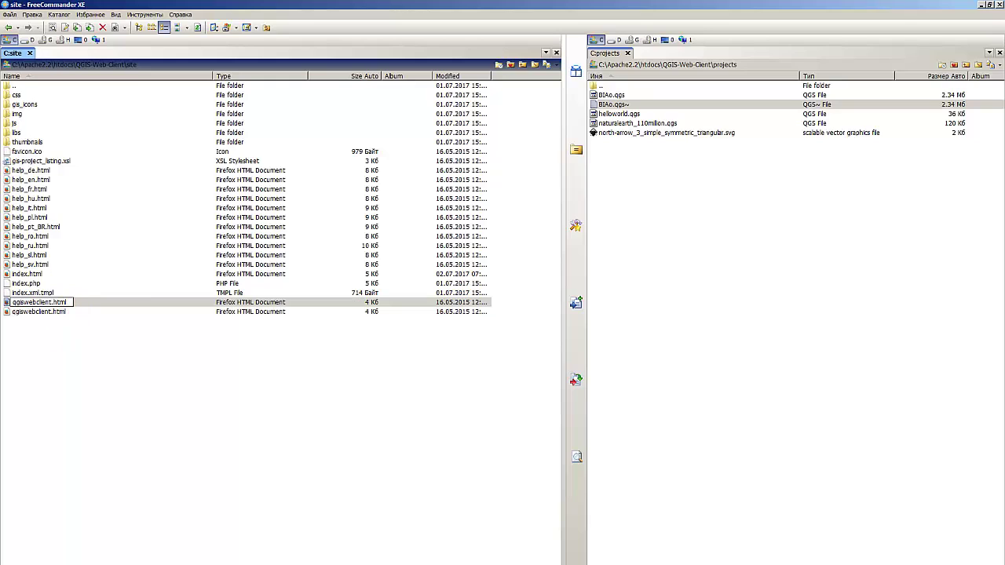
text(_BIA)
click(89, 315)
click(67, 311)
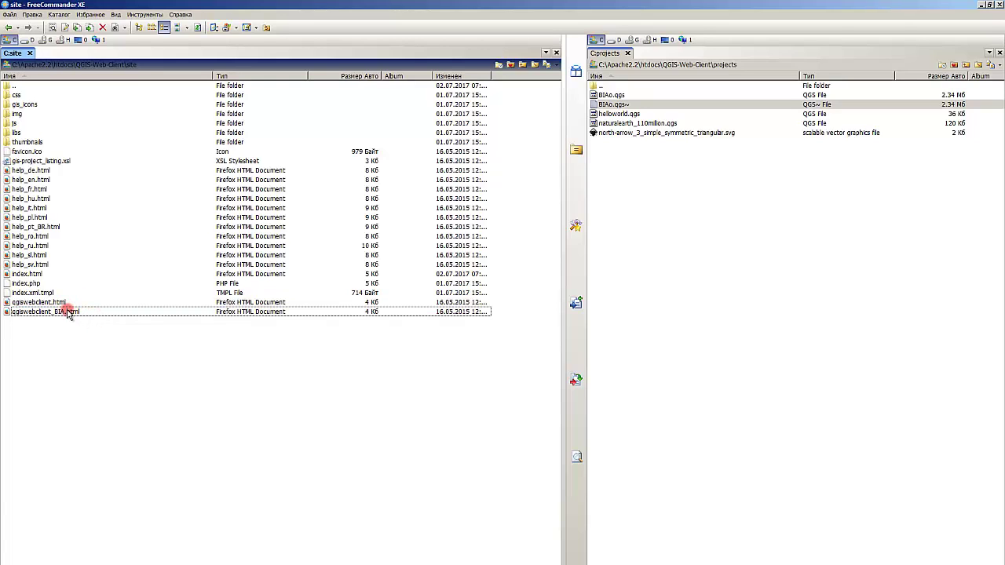
click(80, 362)
click(86, 302)
click(88, 345)
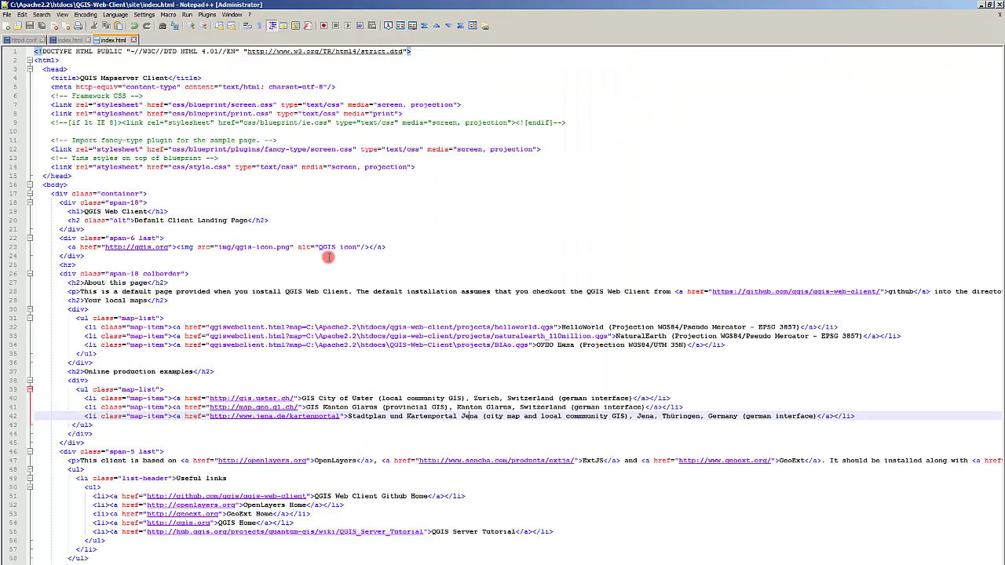
Step: Check which client page the map links in index.html use, and copy the full file name qgiswebclient_BIA.html from FreeCommander
click(292, 362)
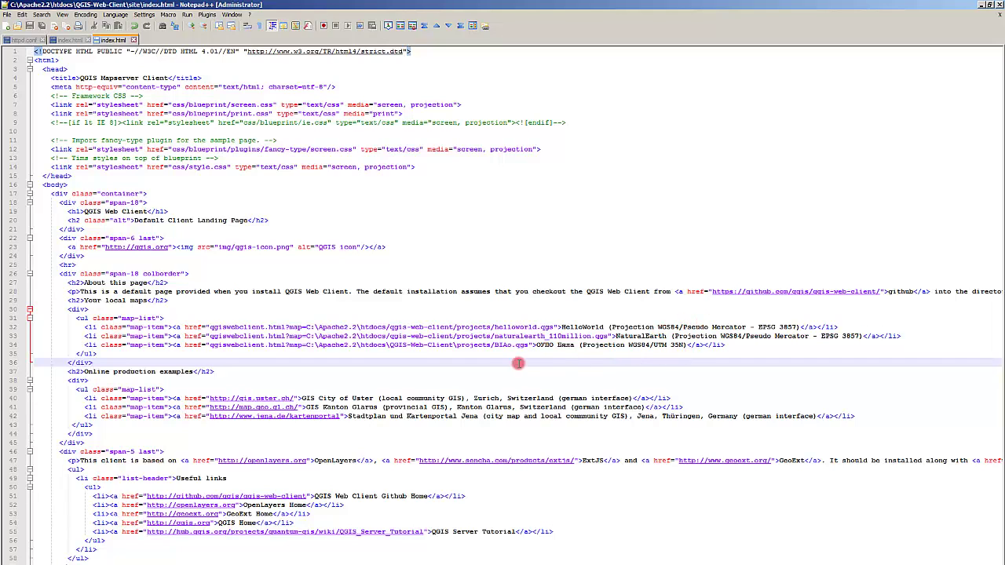
click(250, 336)
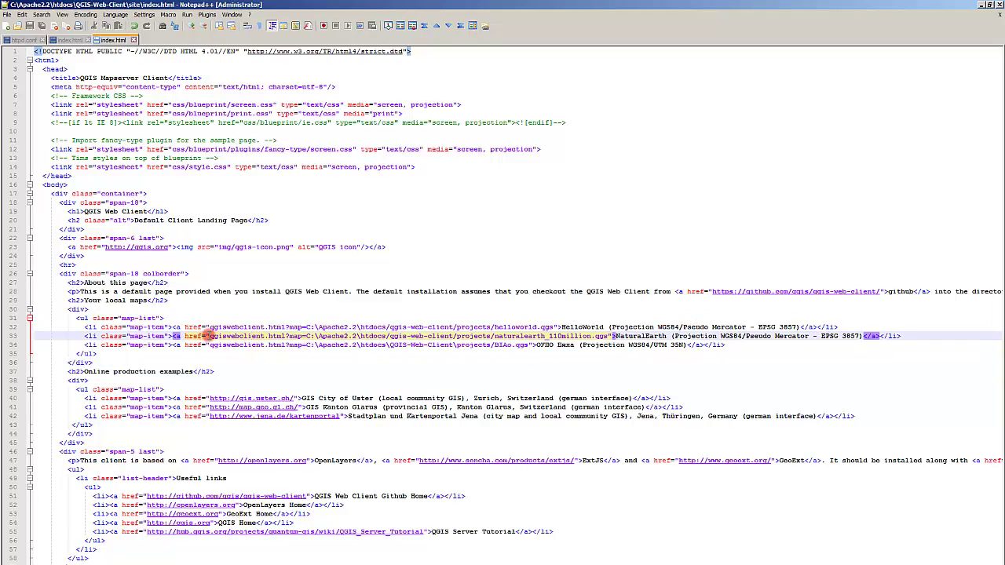
drag(207, 336, 280, 336)
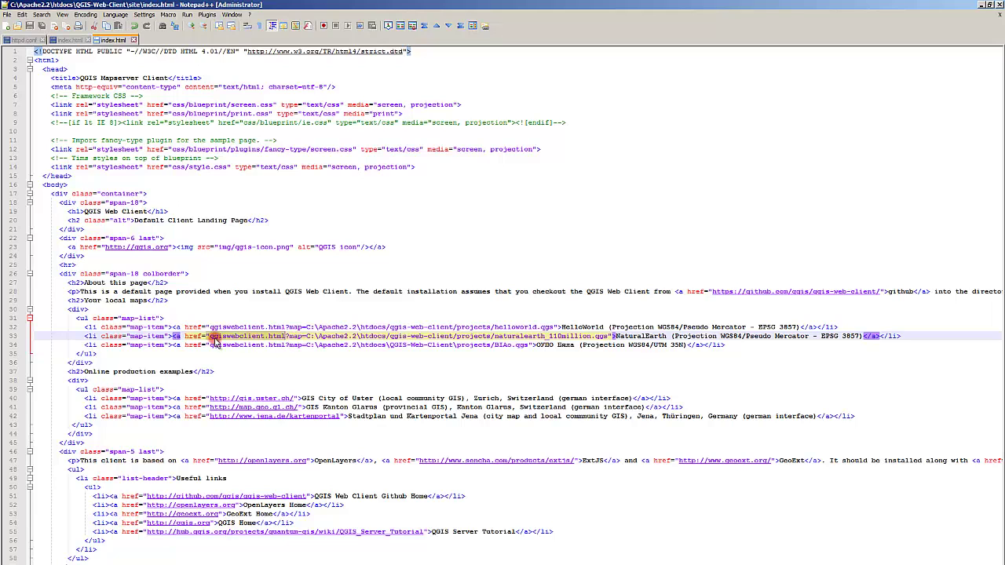
click(291, 345)
key(alt+Tab)
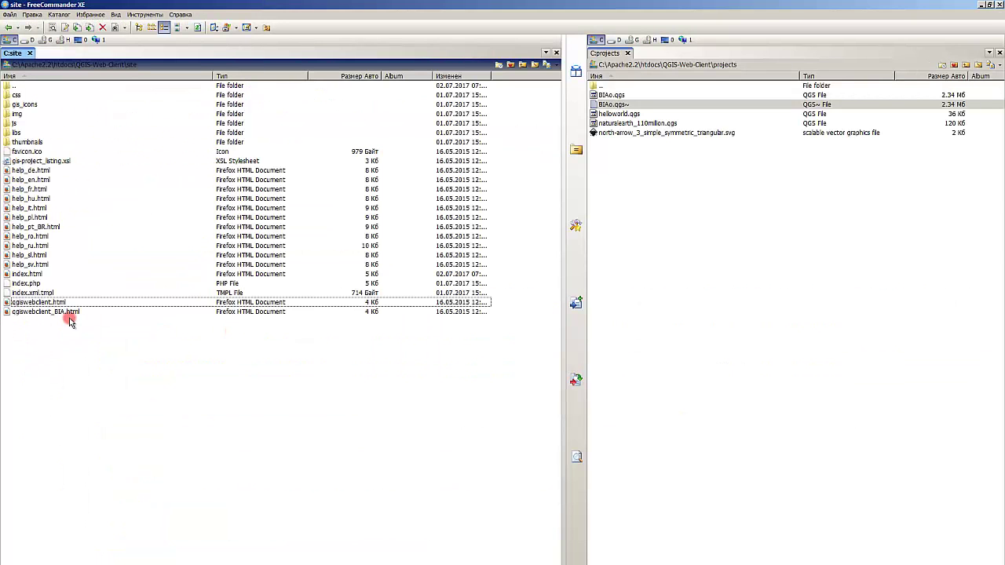
click(69, 312)
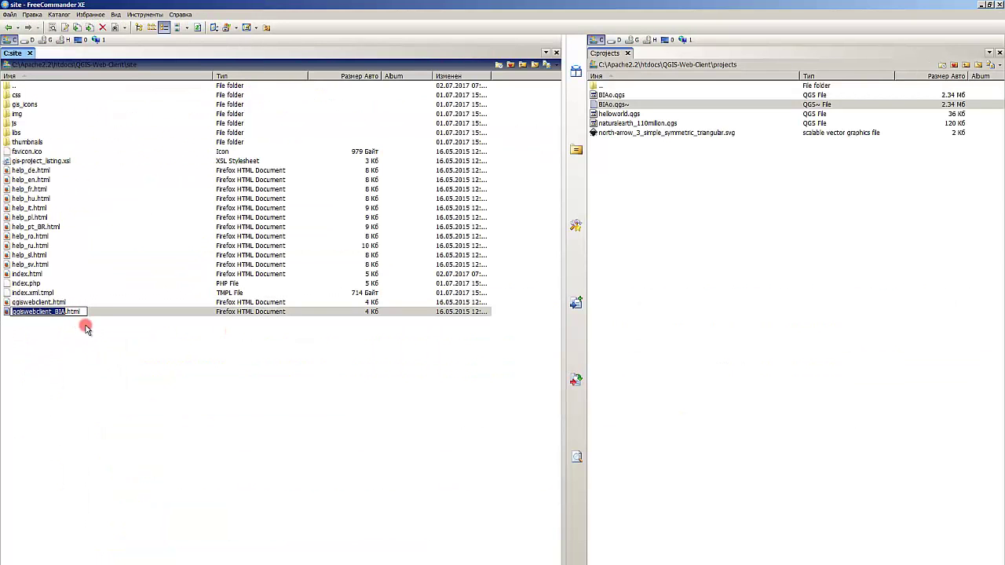
click(81, 311)
key(ctrl+c)
key(Escape)
key(alt+Tab)
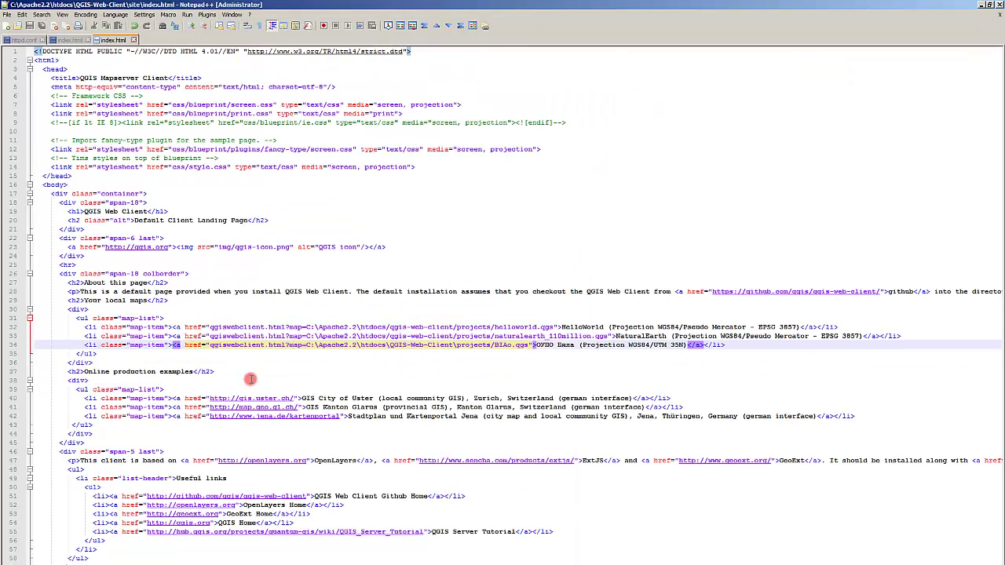
Step: Replace qgiswebclient.html in the BIAo.qgs entry's link with the copied name qgiswebclient_BIA.html
click(278, 349)
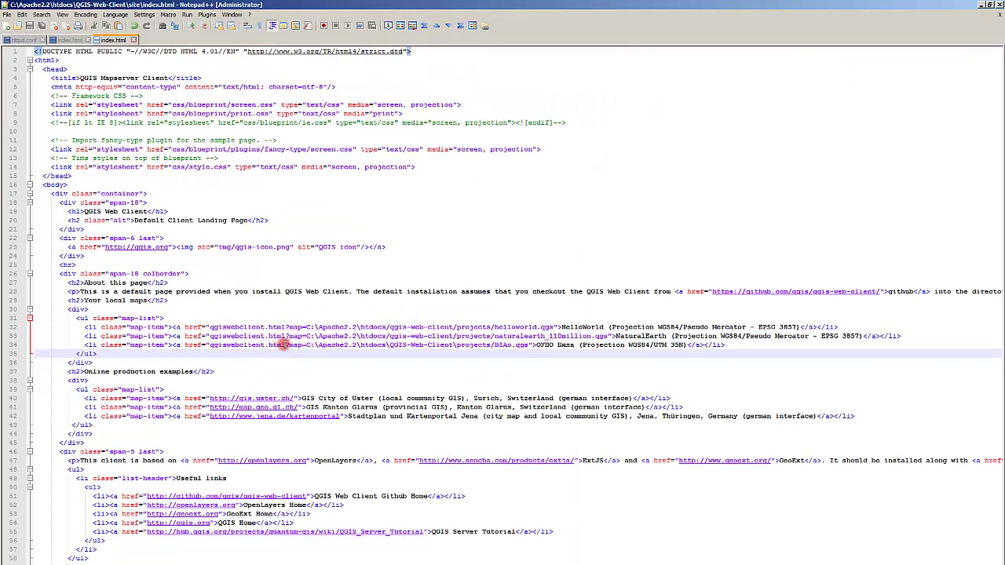
drag(283, 346, 210, 347)
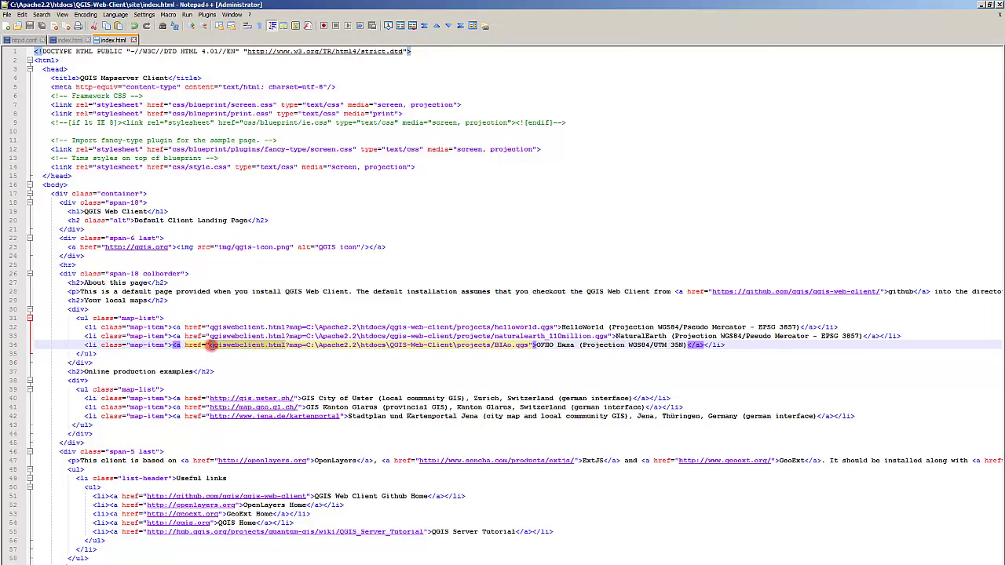
key(ctrl+v)
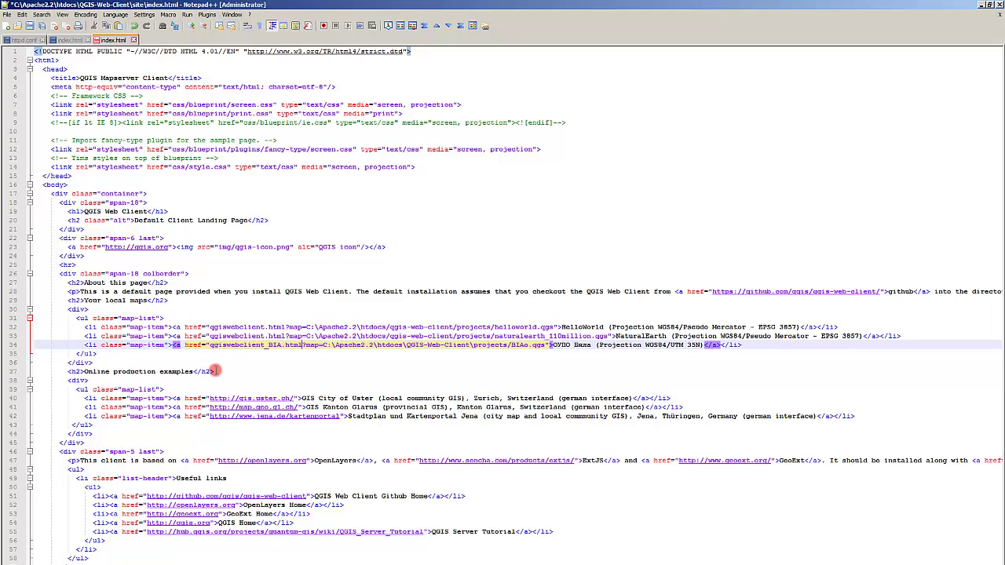
click(286, 362)
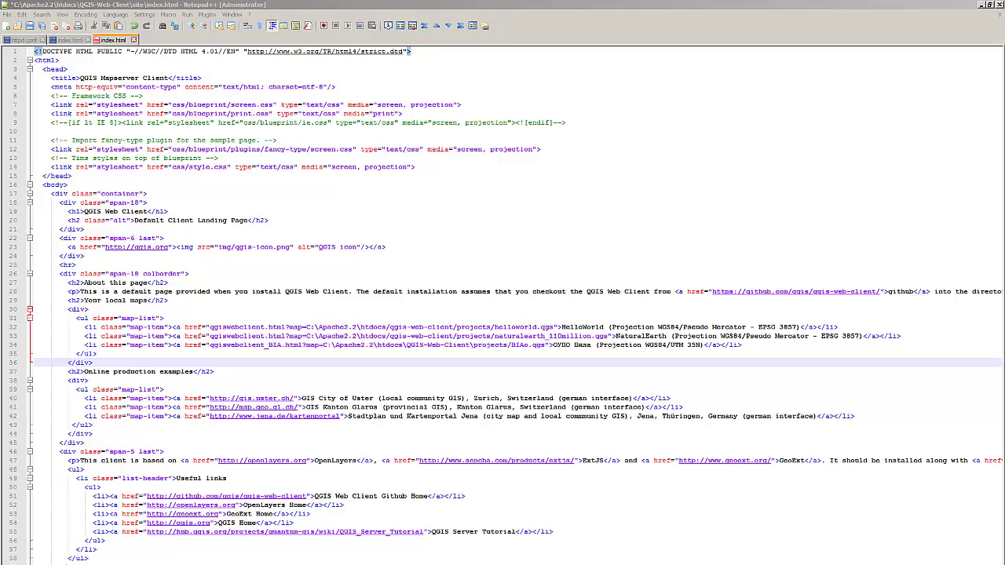
click(302, 433)
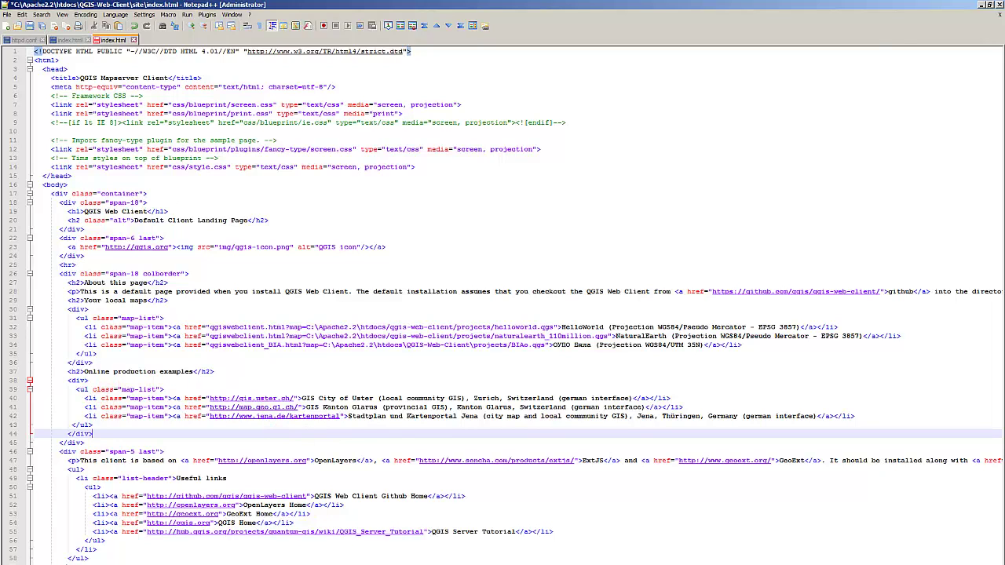
Step: Switch to FreeCommander, open the site's js folder and look over its script files
key(alt+Tab)
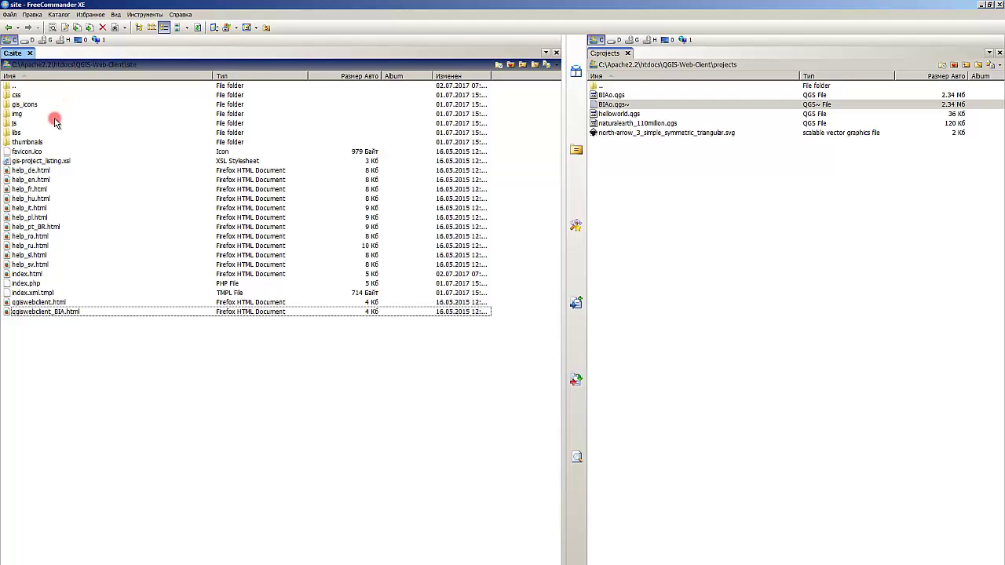
double_click(14, 126)
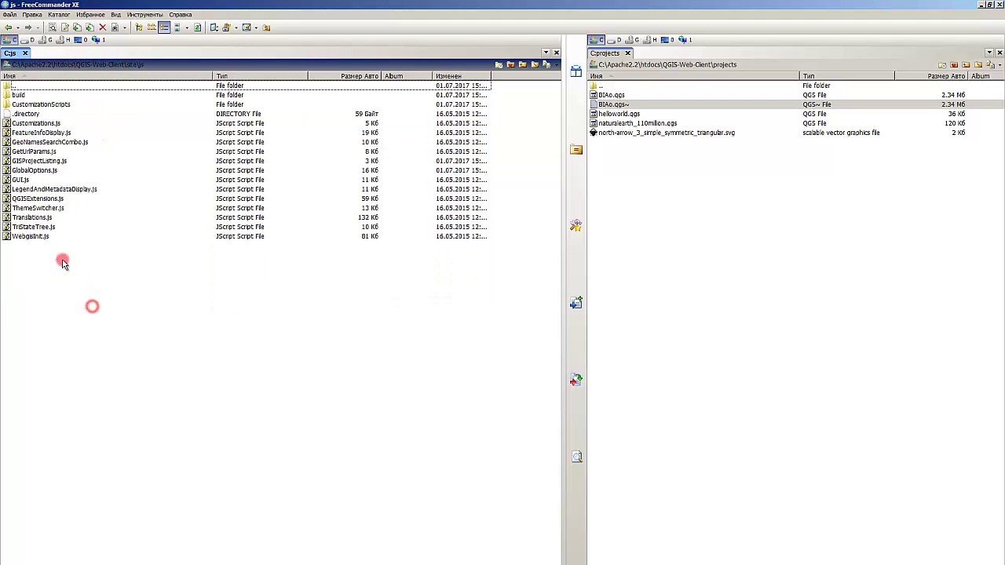
click(44, 226)
click(47, 189)
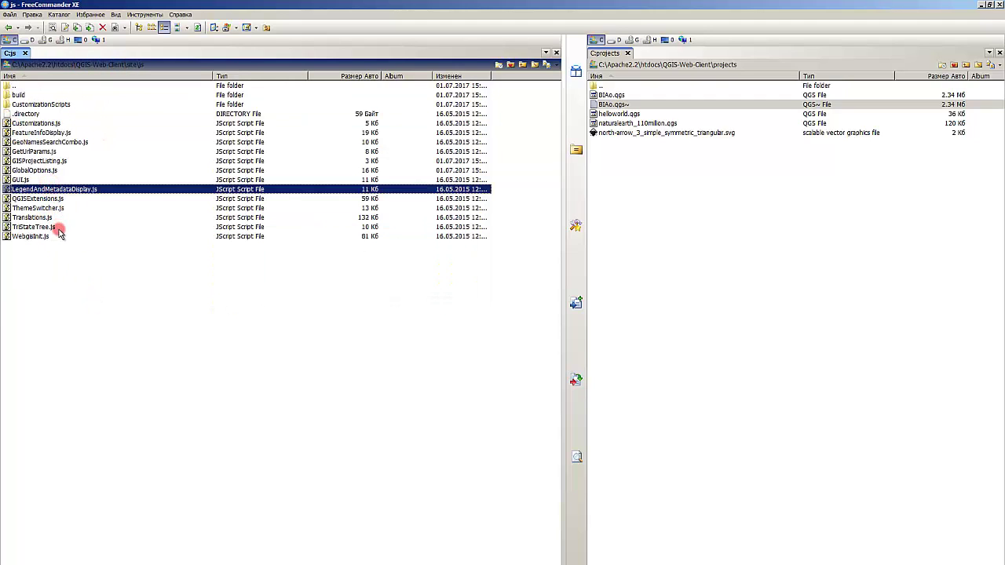
click(100, 278)
click(72, 161)
click(69, 180)
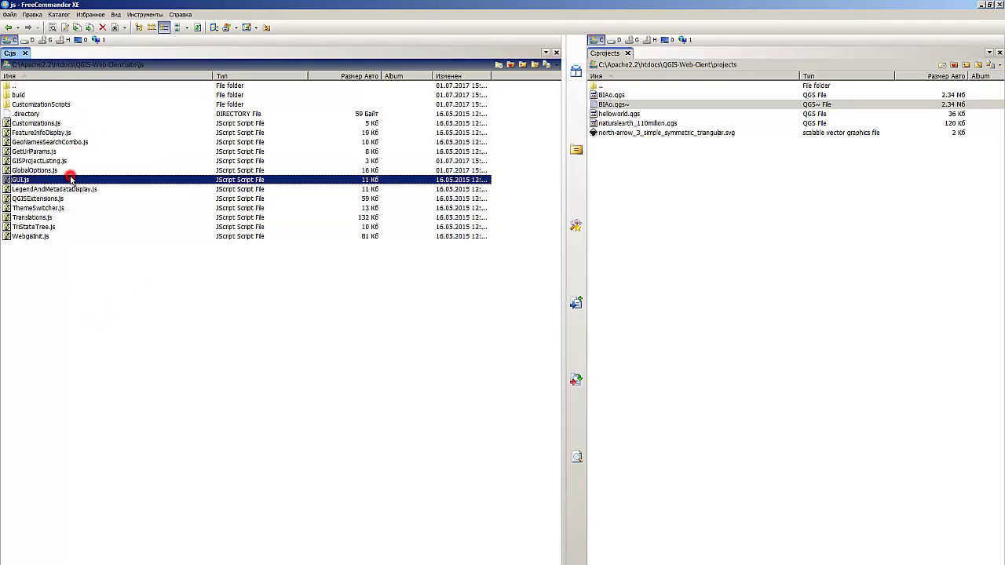
click(97, 295)
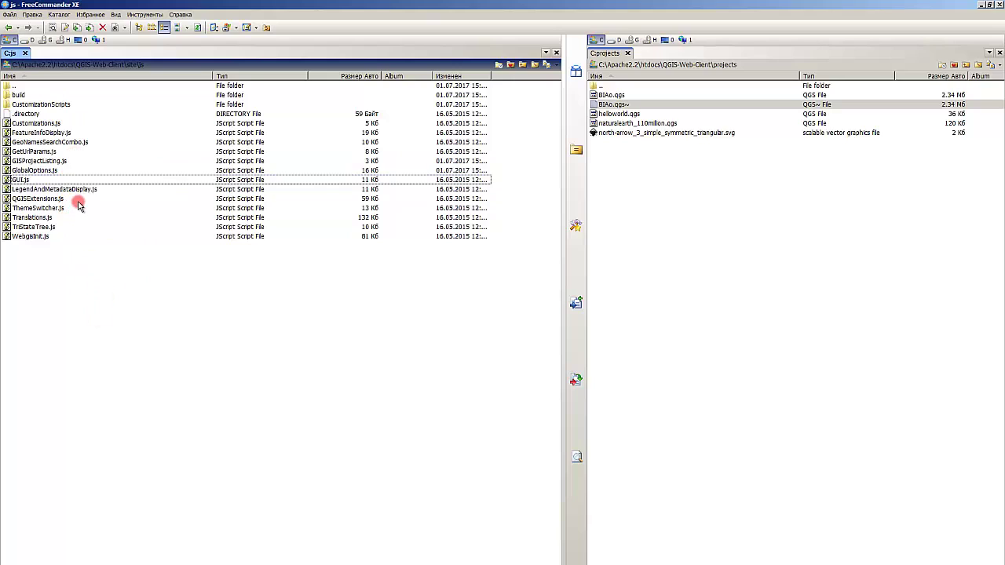
click(75, 201)
click(89, 275)
click(55, 219)
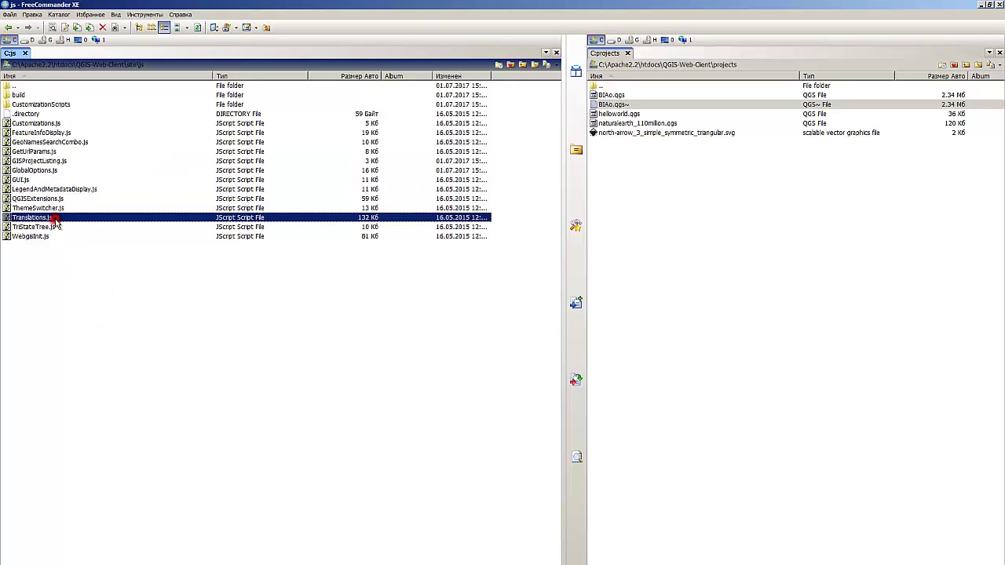
click(84, 304)
click(173, 445)
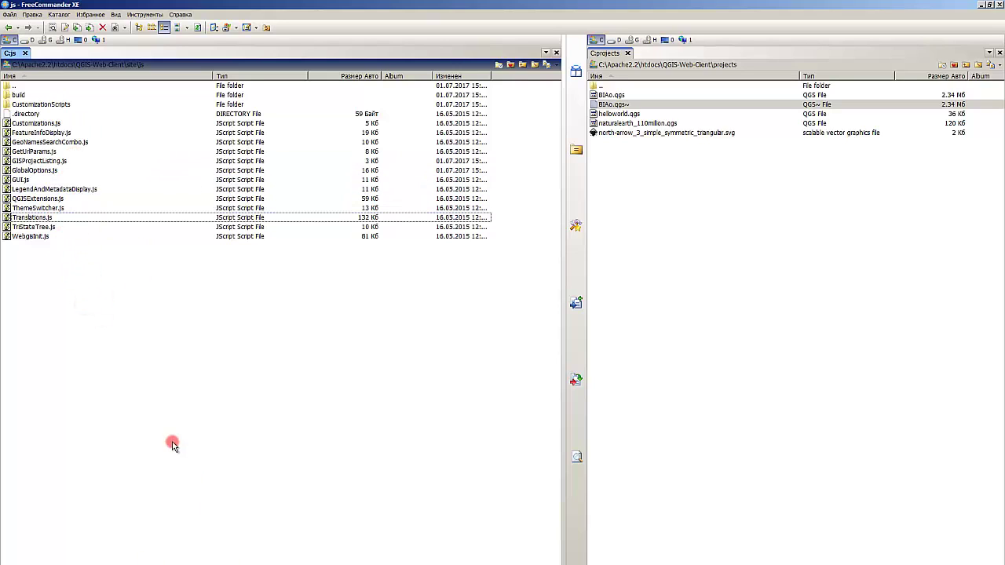
Step: Return to the site folder and open qgiswebclient_BIA.html for editing in Notepad++
click(8, 26)
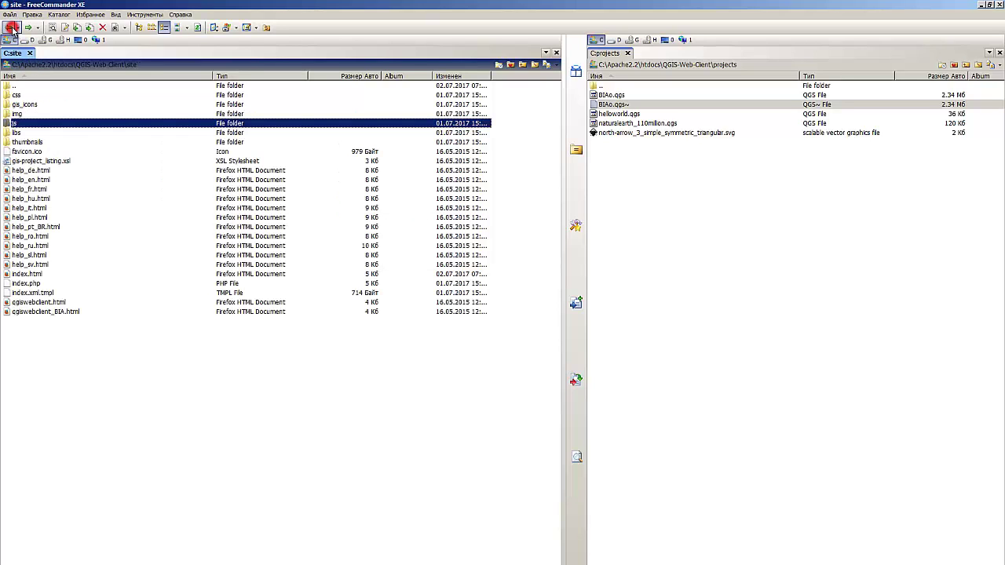
click(69, 316)
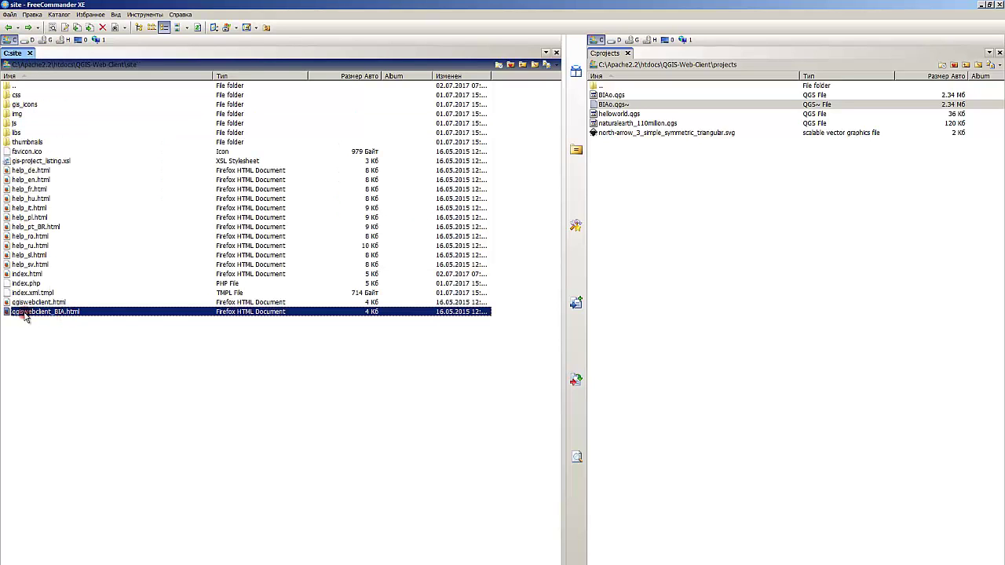
right_click(69, 316)
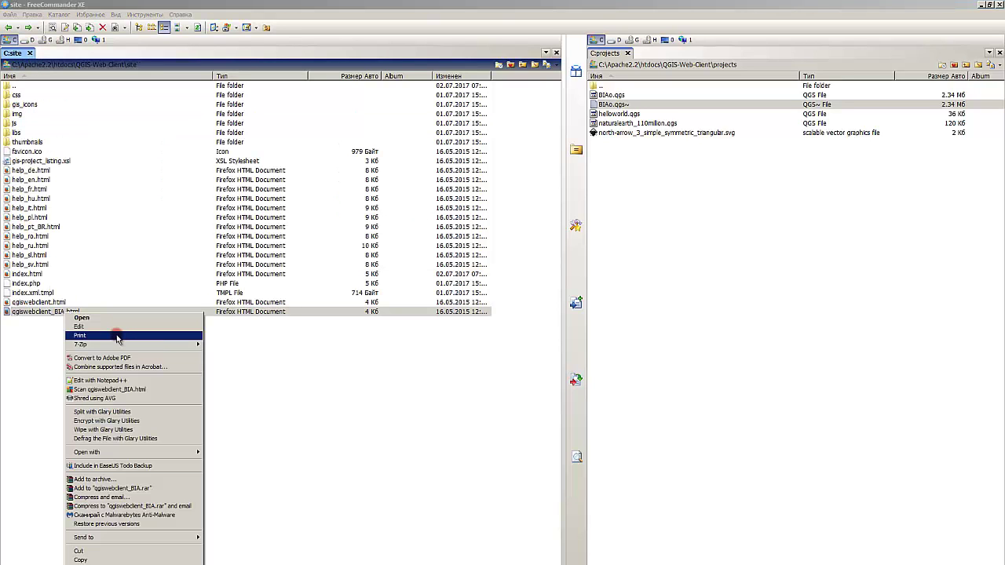
click(115, 382)
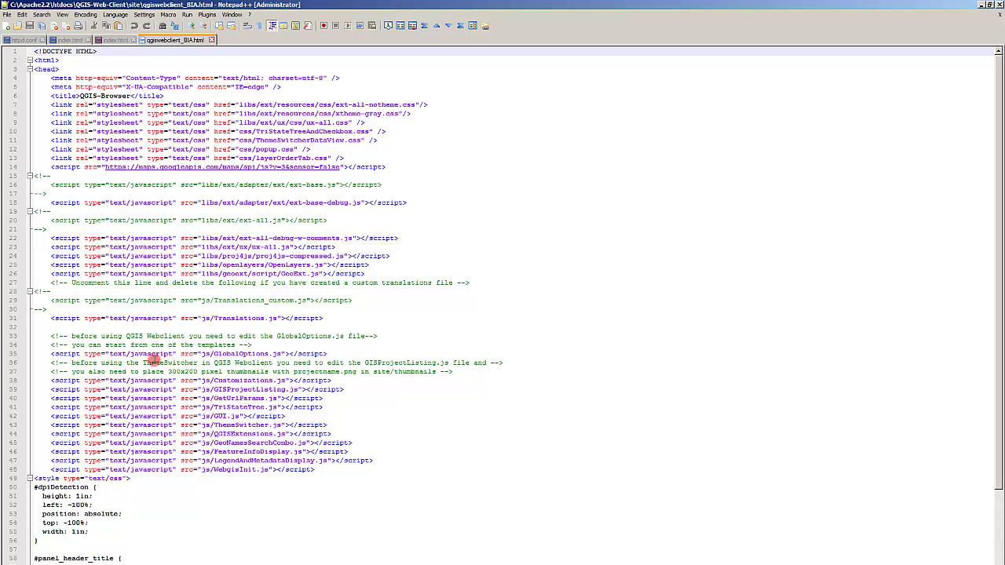
Step: Change the GlobalOptions script reference in qgiswebclient_BIA.html to js/GlobalOptions_BIA.js
click(267, 354)
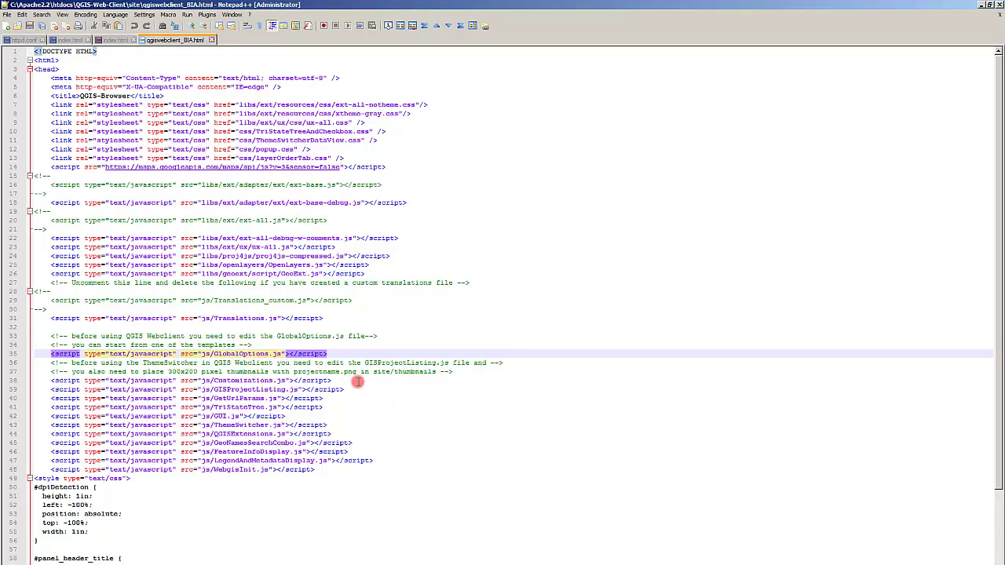
text(_BI)
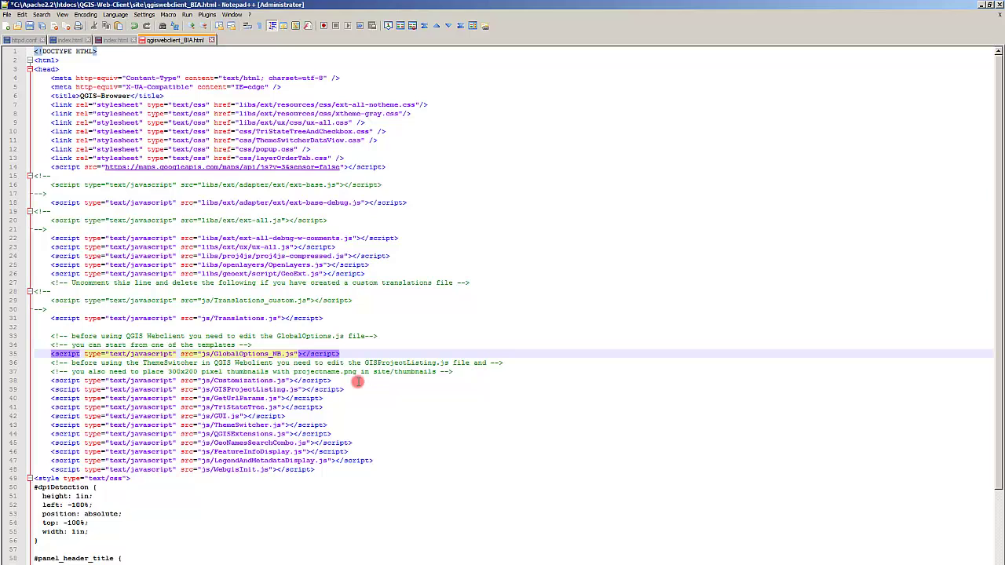
text(A)
click(372, 503)
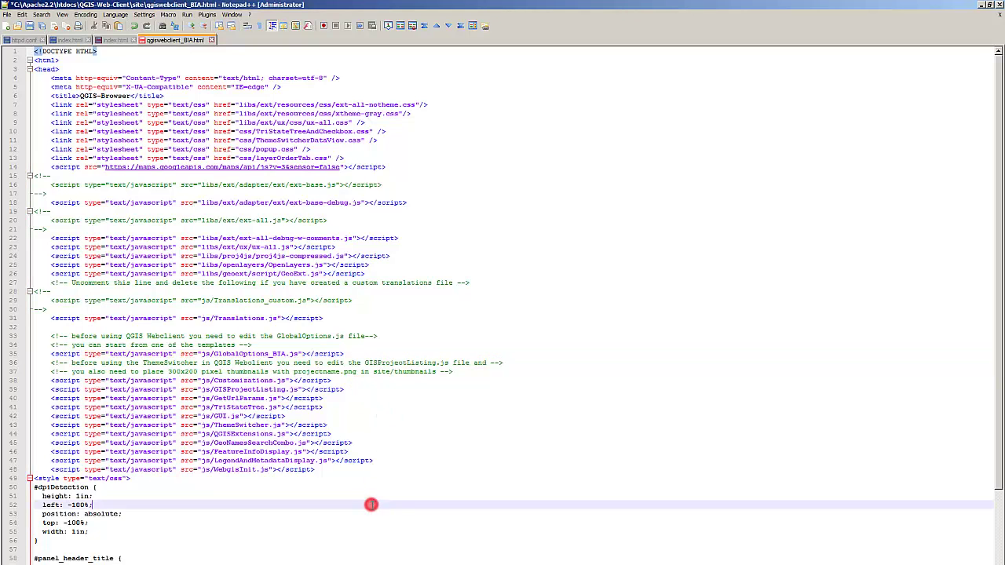
Step: Switch to FreeCommander and open the site's js folder in the second file pane
key(alt+Tab)
click(216, 403)
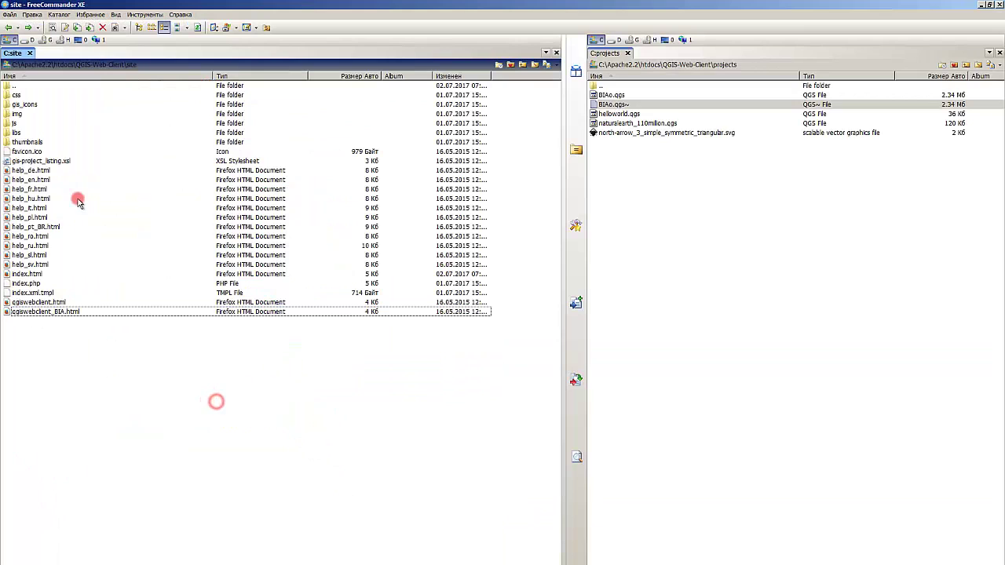
click(17, 124)
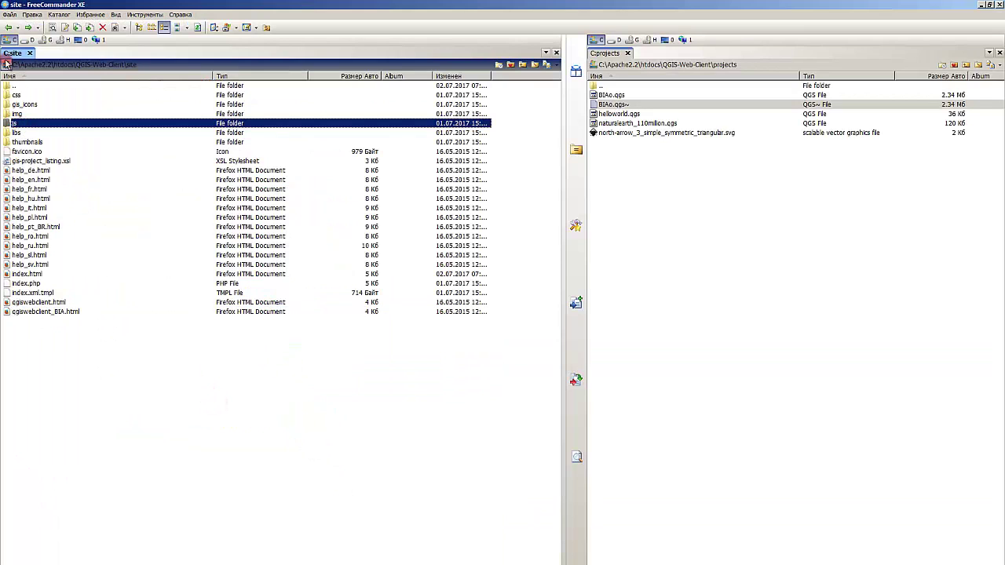
double_click(641, 53)
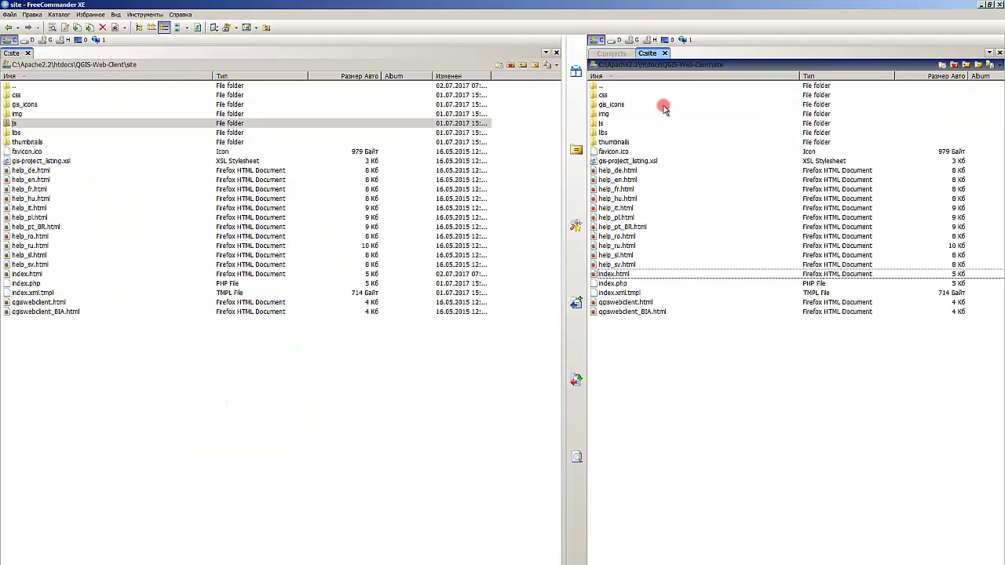
double_click(606, 123)
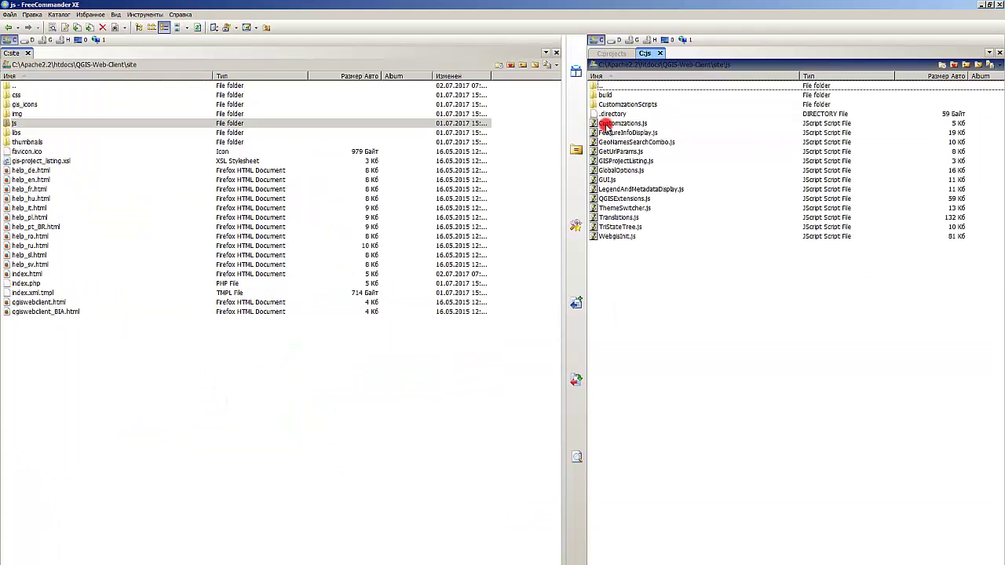
Step: Duplicate GlobalOptions.js within the js folder and rename the copy as GlobalOptions_BIA.js
click(624, 170)
key(ctrl+c)
key(ctrl+v)
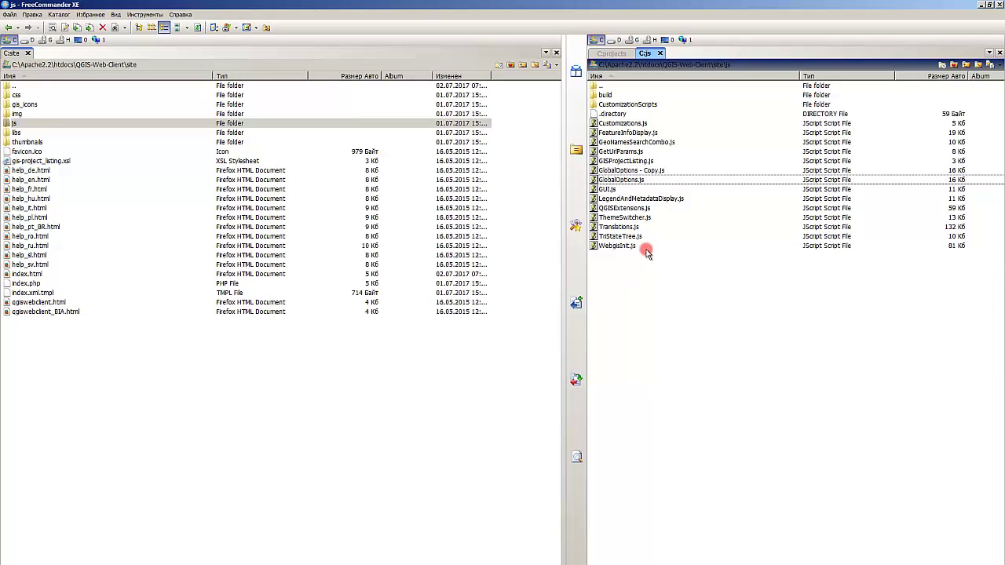
click(636, 170)
click(654, 168)
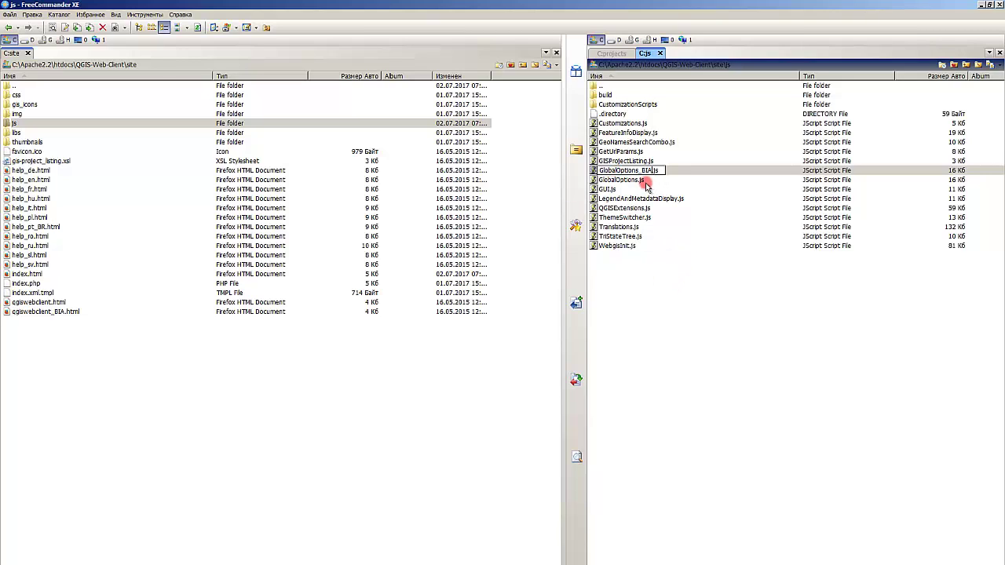
click(664, 333)
Step: Open GlobalOptions_BIA.js for editing in Notepad++
click(633, 181)
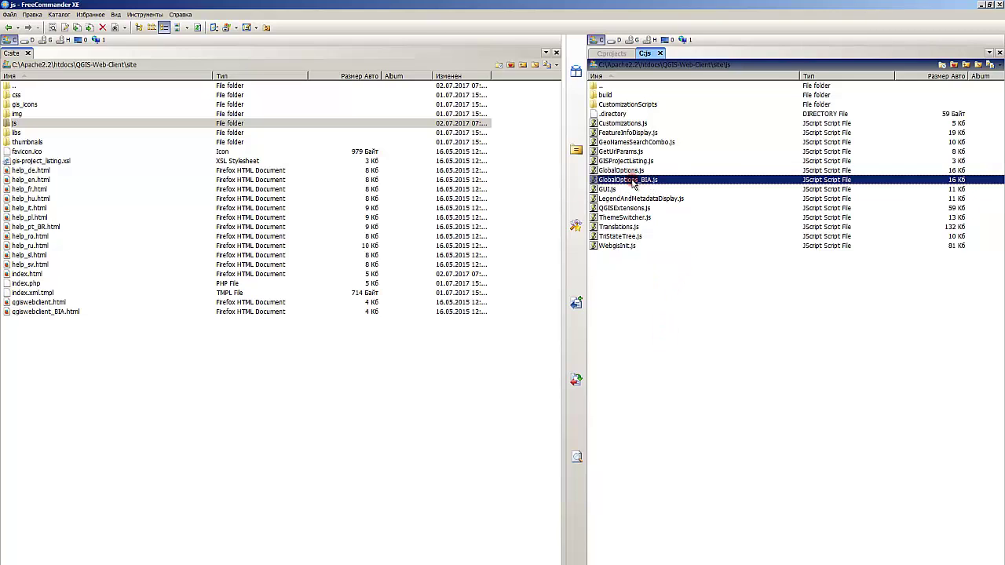
click(639, 179)
click(632, 170)
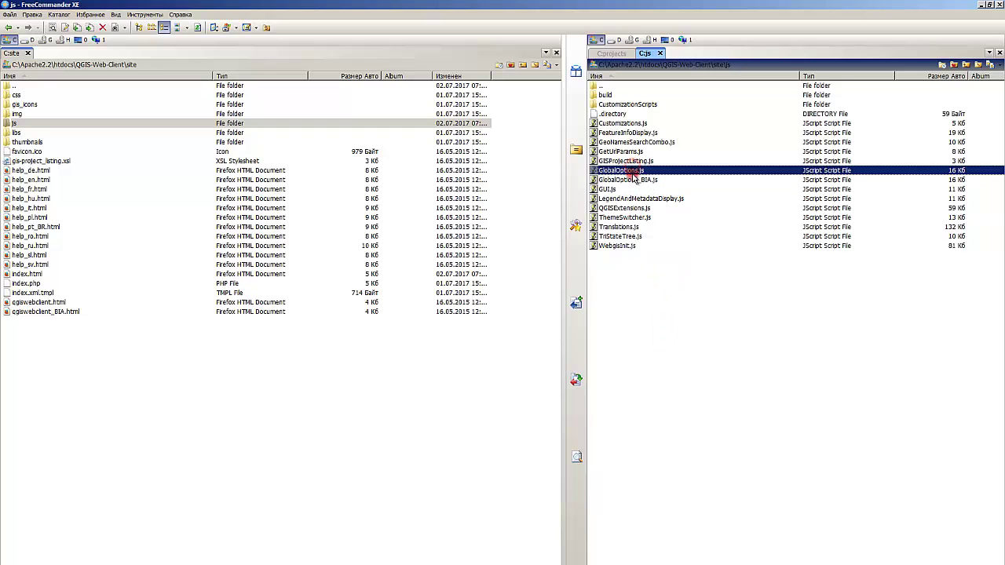
click(633, 181)
right_click(632, 184)
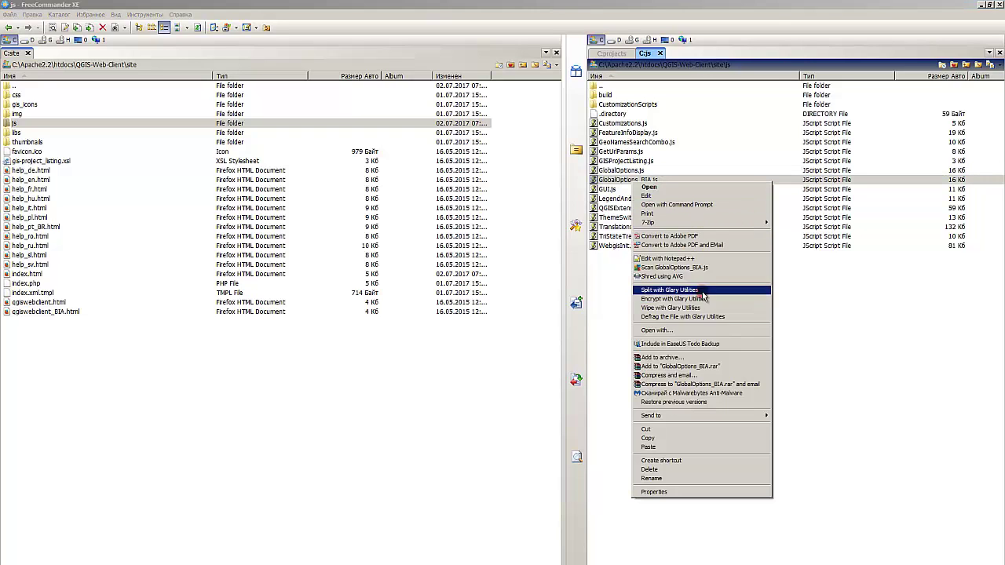
click(687, 261)
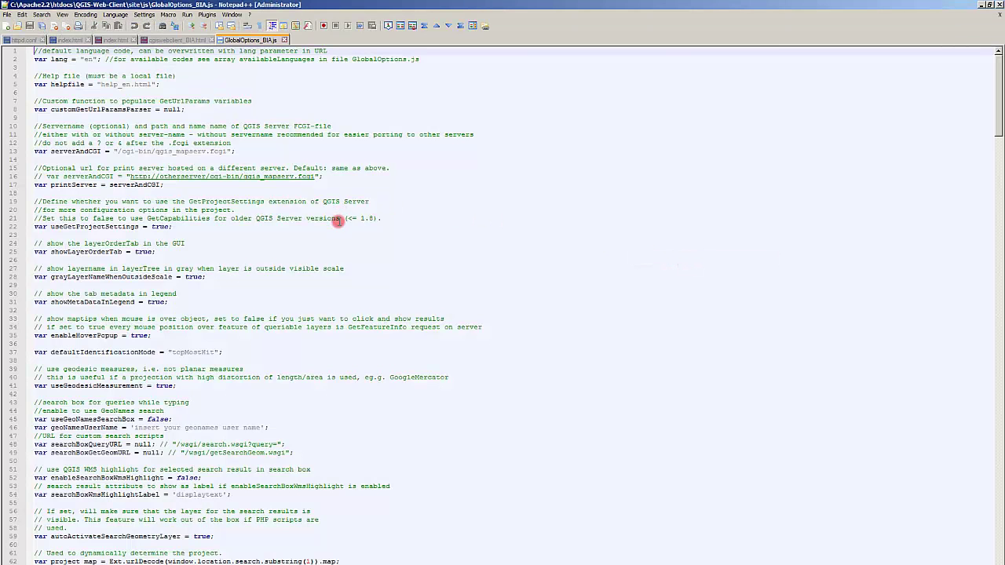
Step: Look through the settings in GlobalOptions_BIA.js, including background maps, projection code, overview map, print scales and highlight styles
scroll(330, 212, down, 15)
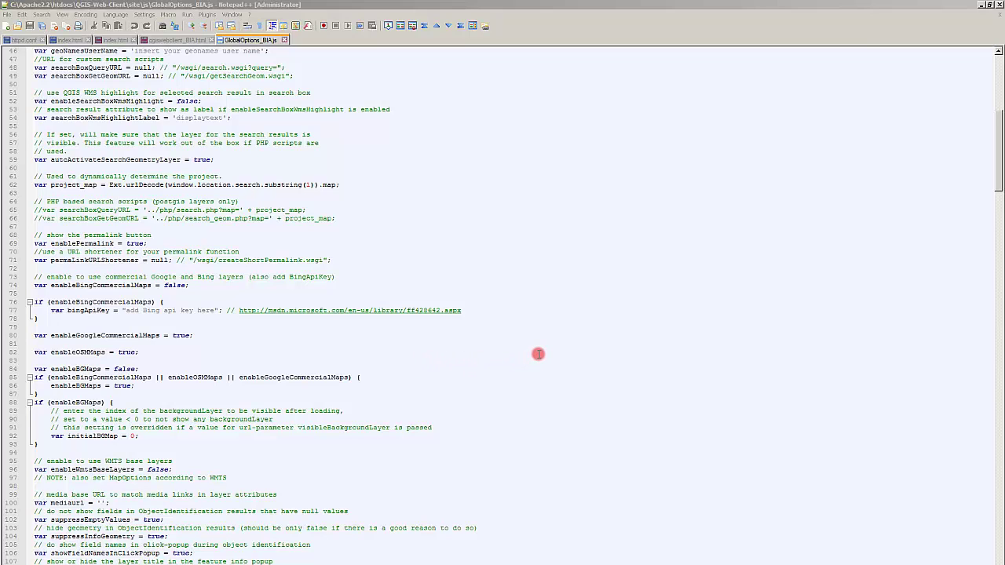
scroll(466, 314, down, 14)
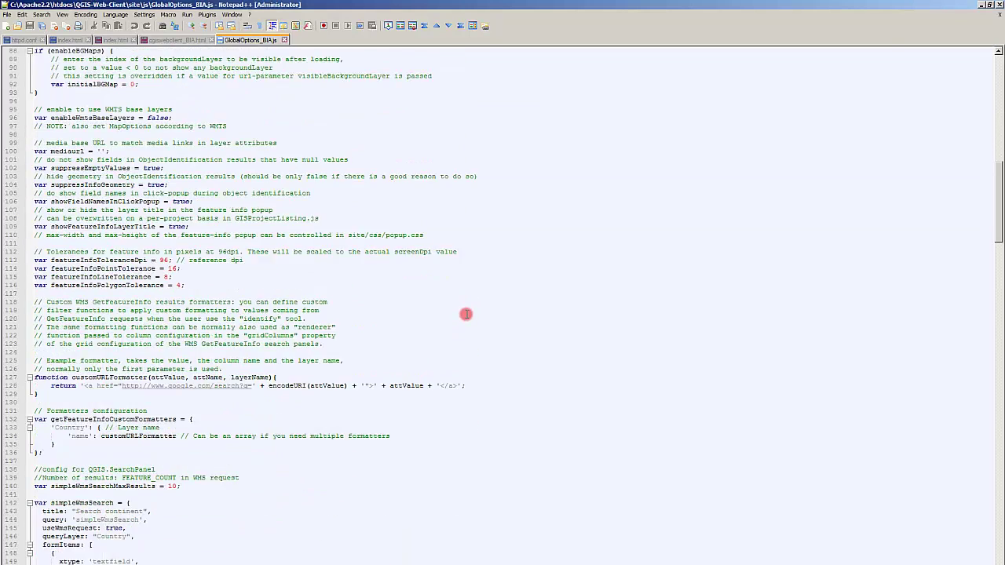
scroll(466, 314, down, 20)
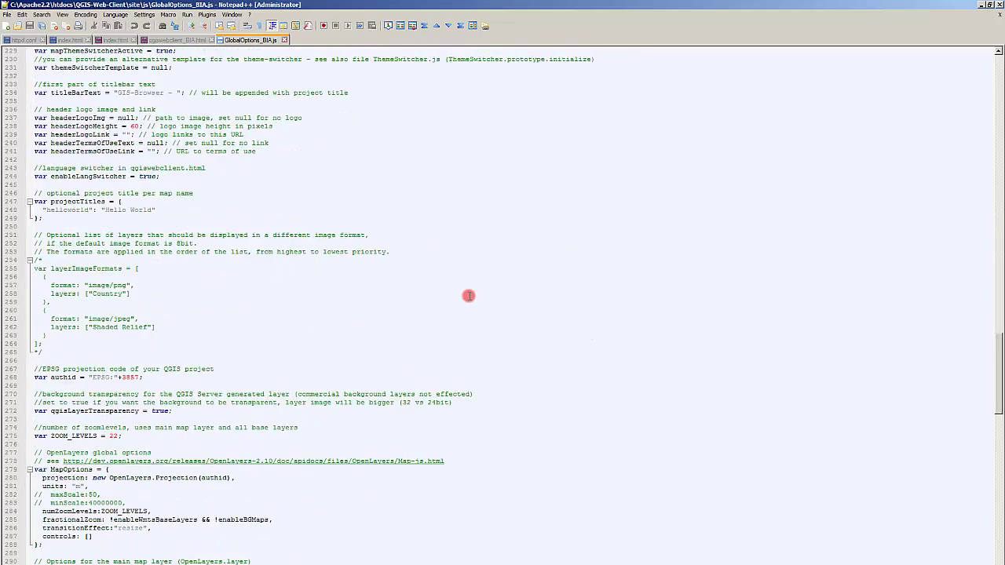
scroll(468, 296, down, 20)
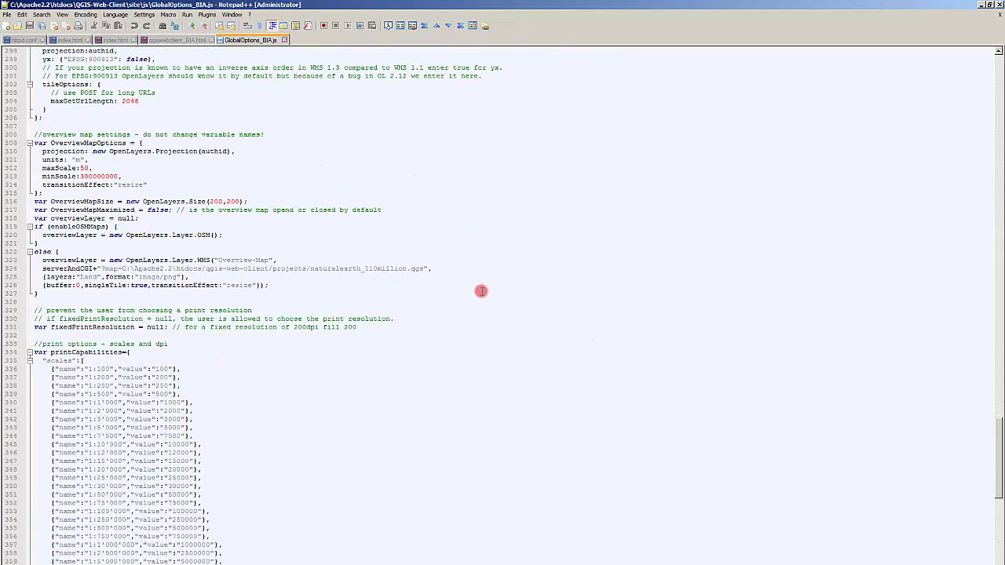
scroll(481, 291, down, 12)
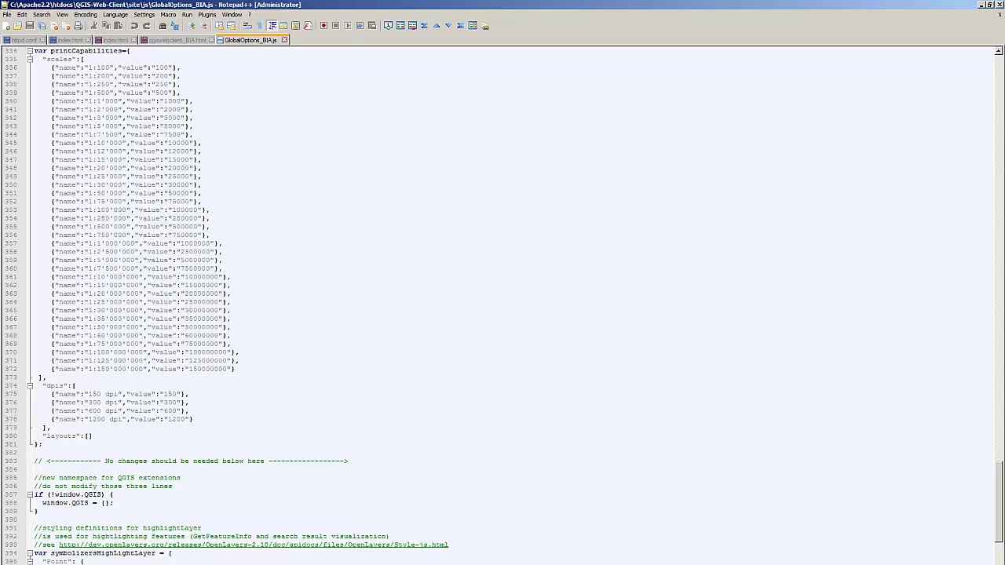
click(292, 418)
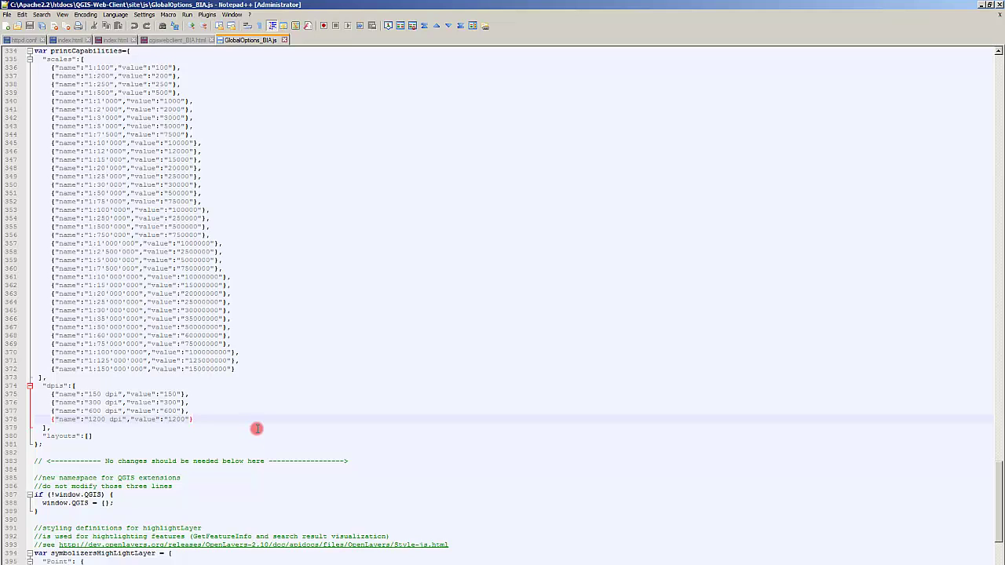
scroll(393, 482, down, 18)
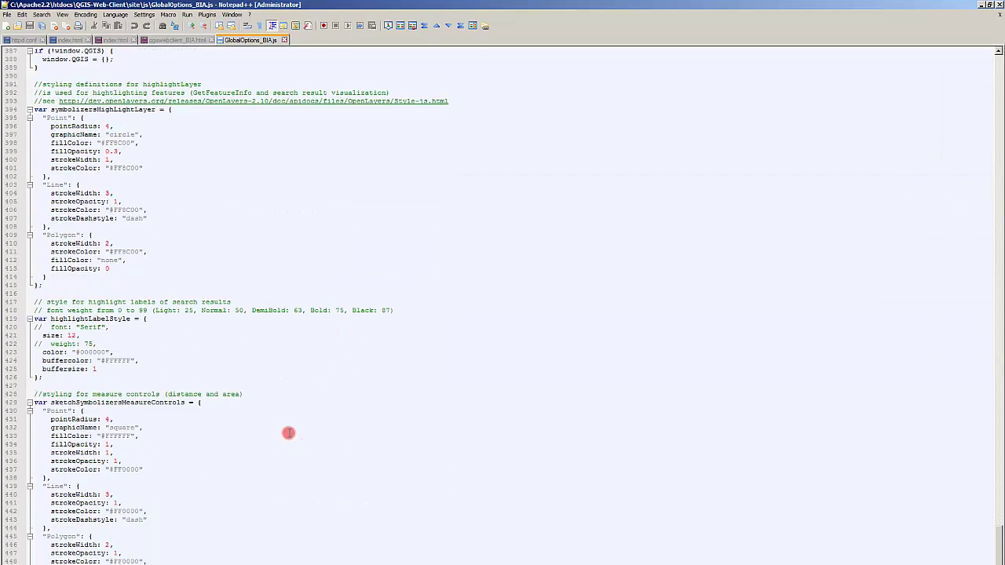
scroll(288, 432, up, 20)
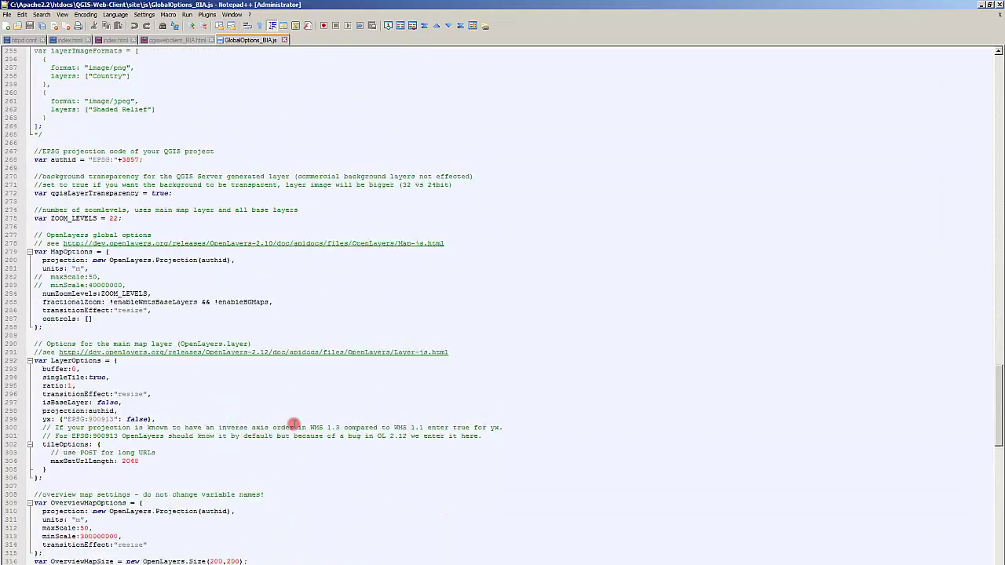
scroll(293, 425, up, 15)
scroll(298, 424, down, 20)
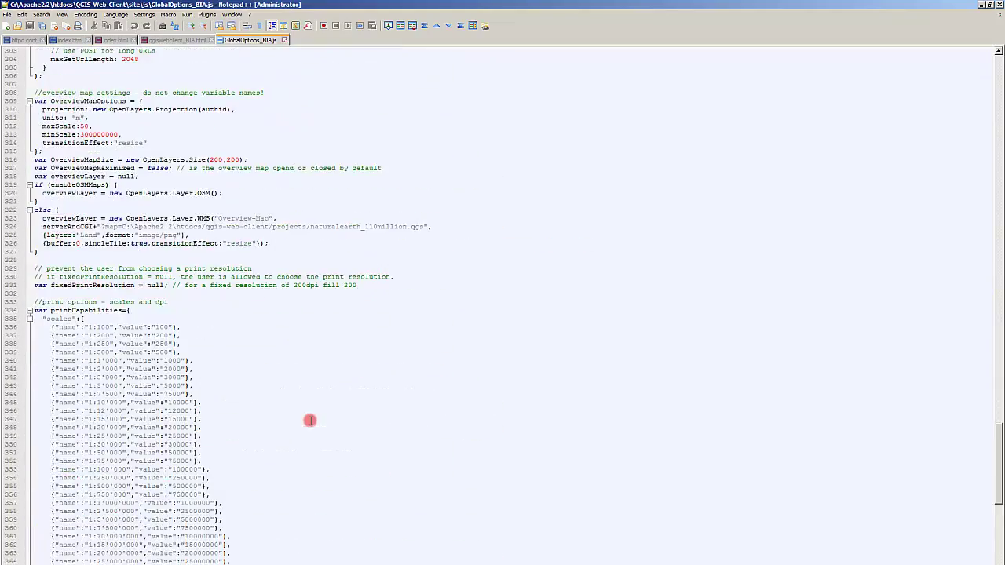
scroll(310, 421, down, 18)
scroll(219, 393, up, 11)
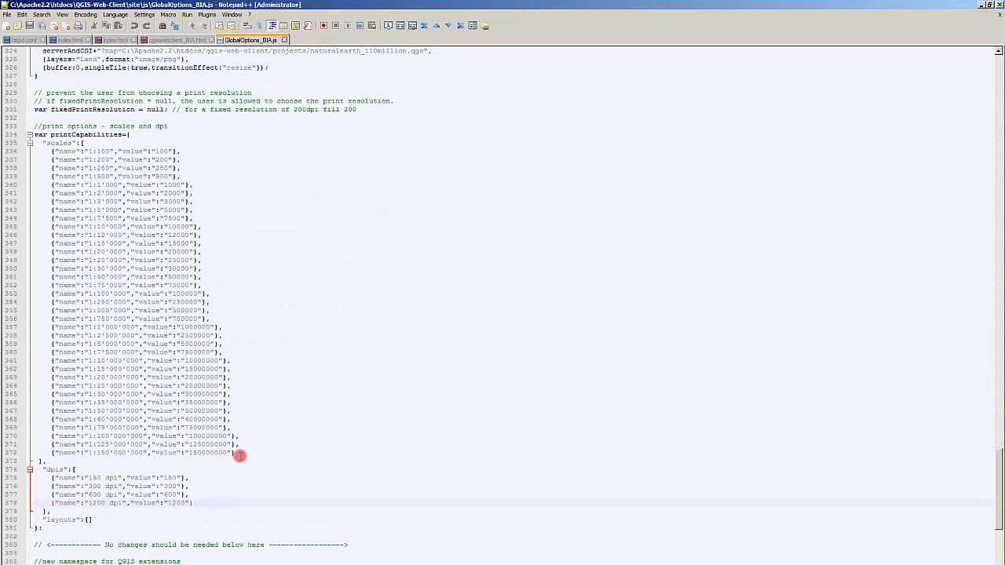
drag(240, 455, 6, 302)
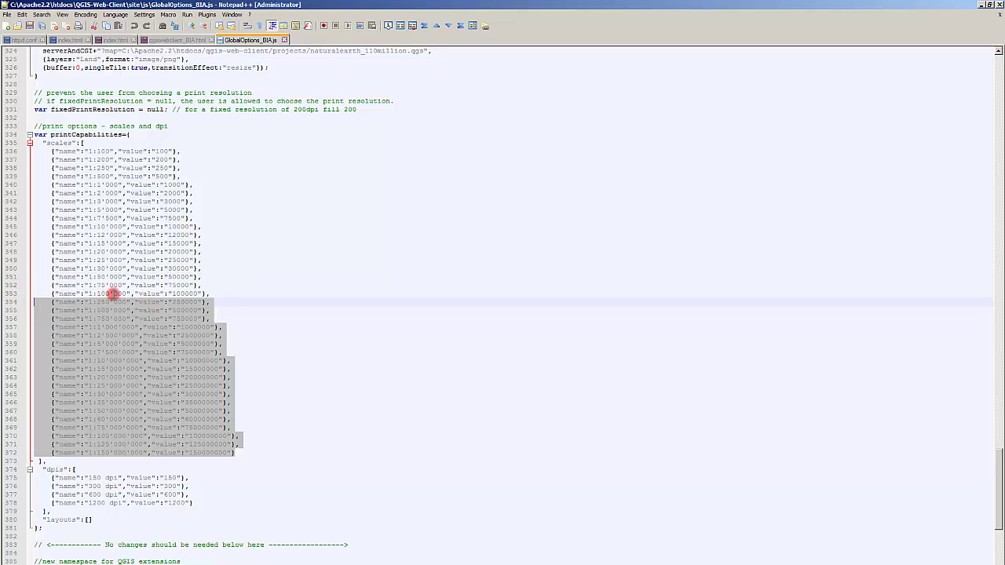
key(Delete)
key(Left)
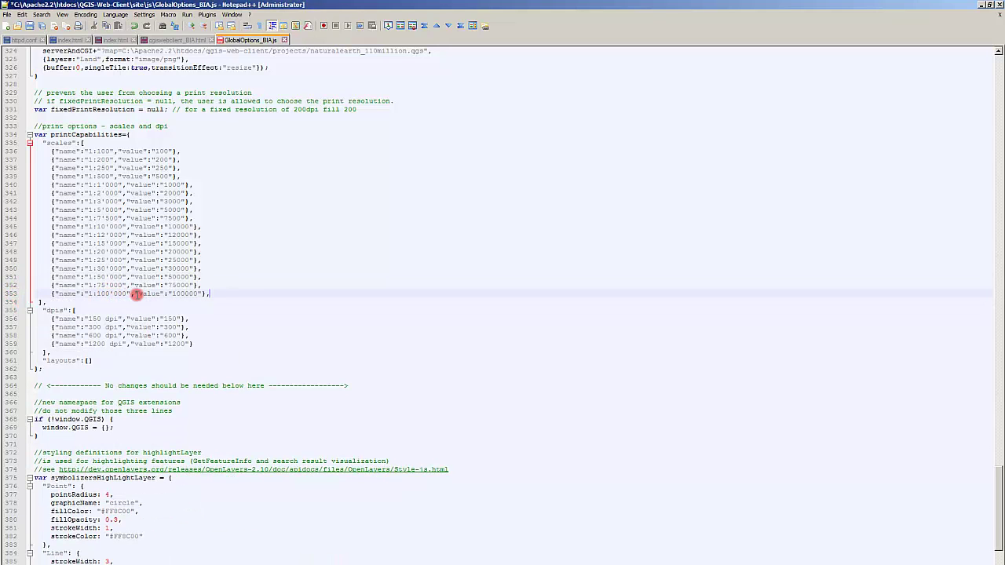
key(ctrl+v)
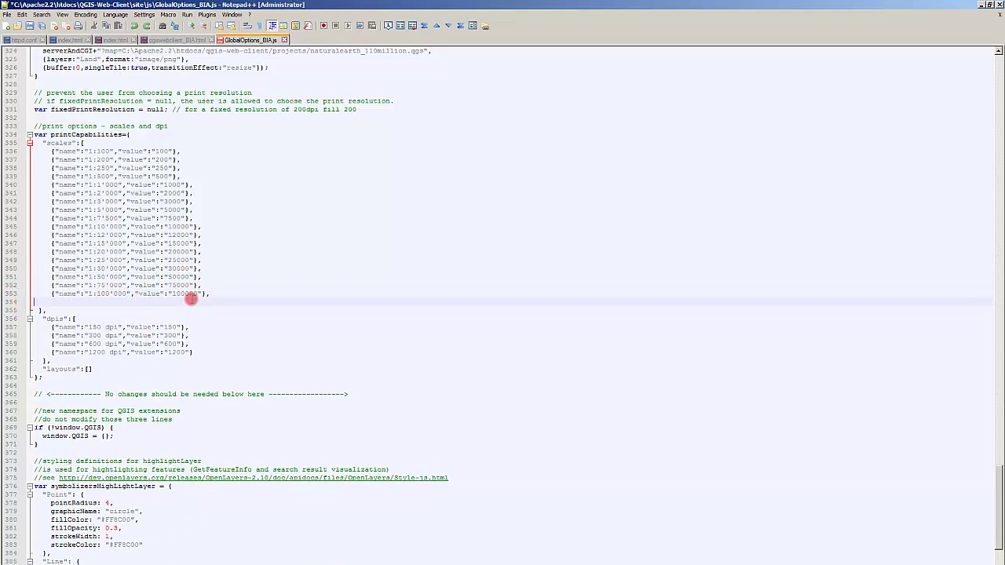
click(263, 460)
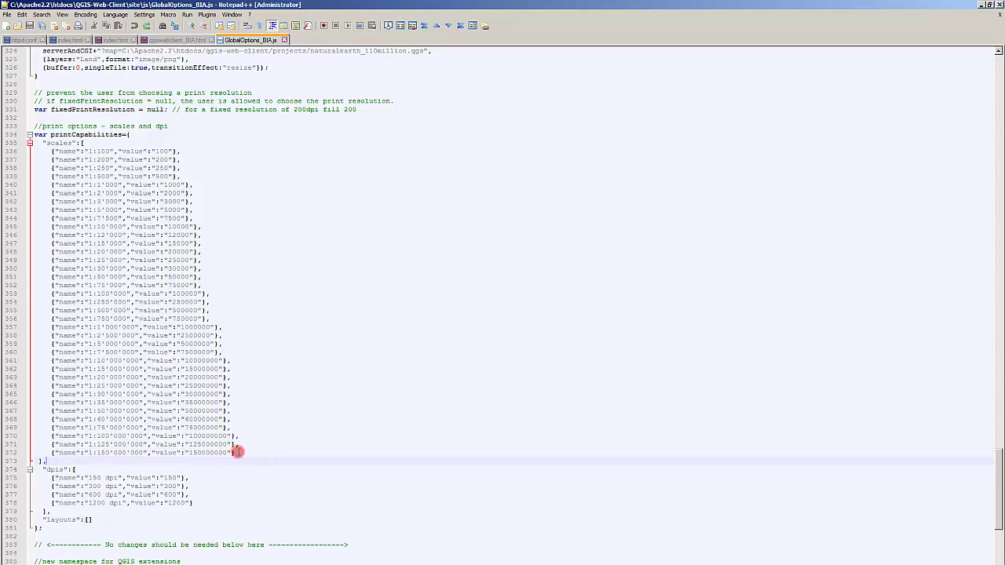
Step: Delete the print scales from 1:250'000 to 1:150'000'000 and remove the trailing comma after the 1:100'000 entry
click(237, 449)
click(243, 449)
drag(243, 451, 4, 301)
key(Delete)
key(BackSpace)
key(BackSpace)
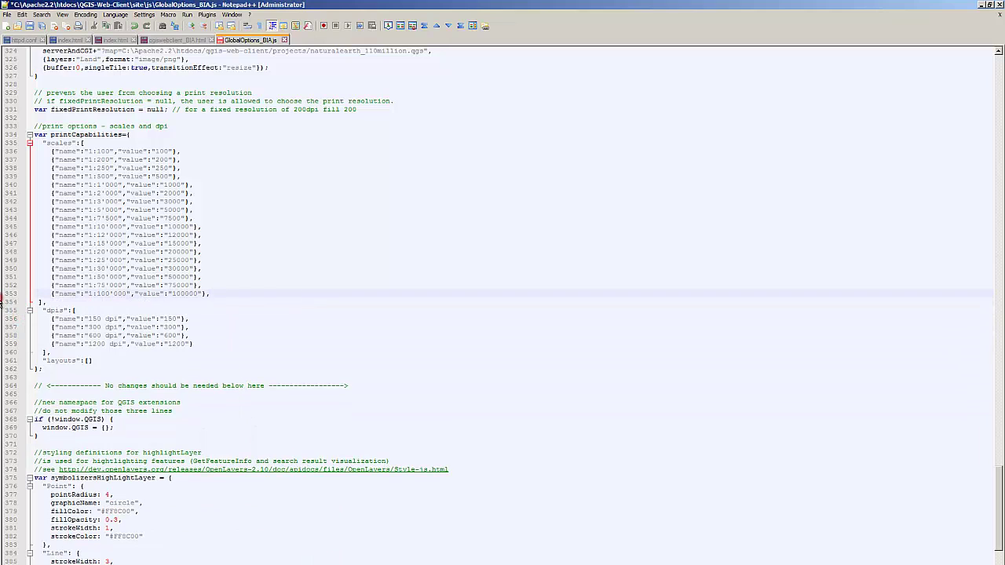
click(237, 144)
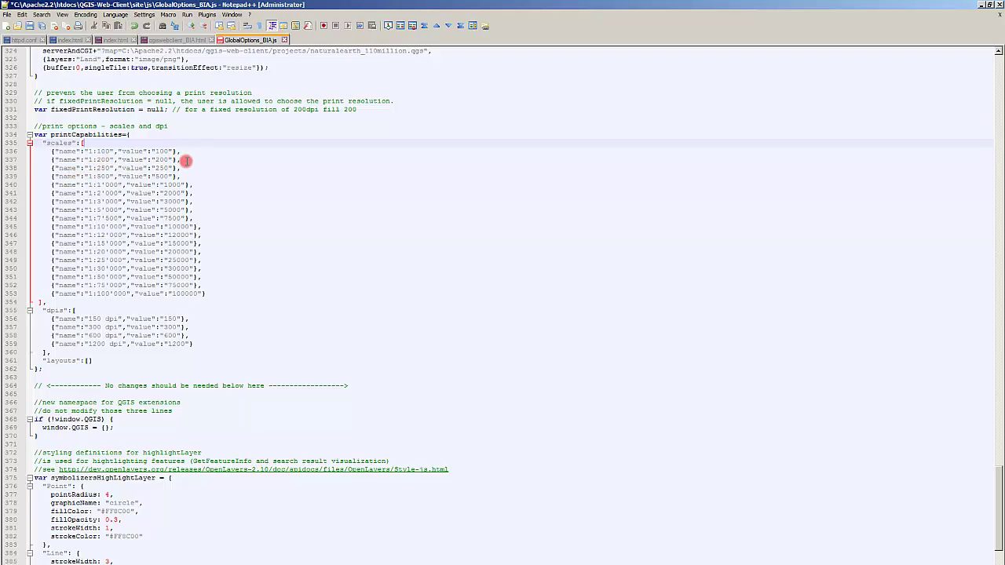
Step: Delete the 1:100, 1:200 and 1:250 entries from the print scales in GlobalOptions_BIA.js
drag(182, 159, 4, 154)
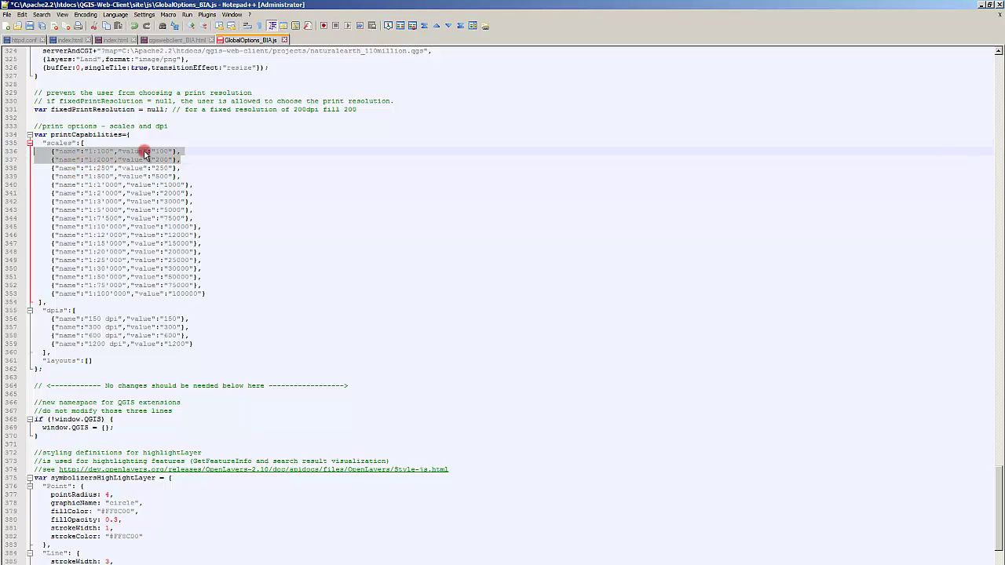
drag(190, 168, 14, 151)
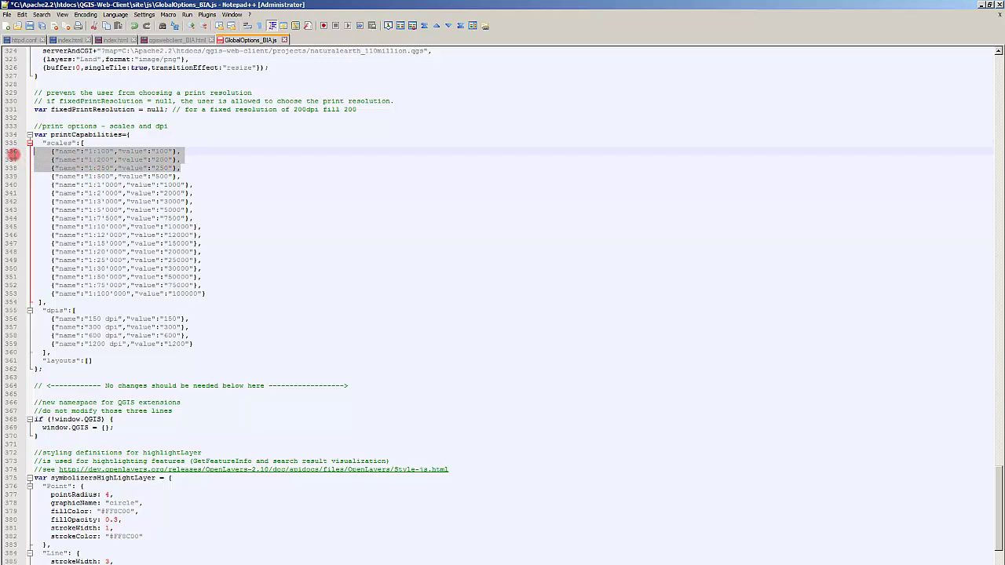
key(BackSpace)
key(BackSpace)
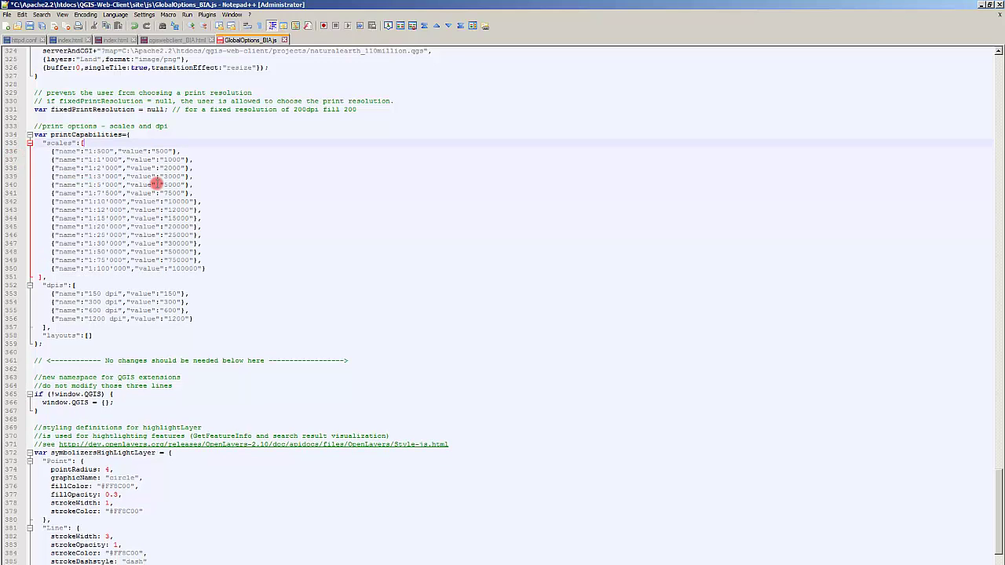
Step: Delete the 1200 dpi print resolution and remove the trailing comma after the 600 dpi entry
click(135, 310)
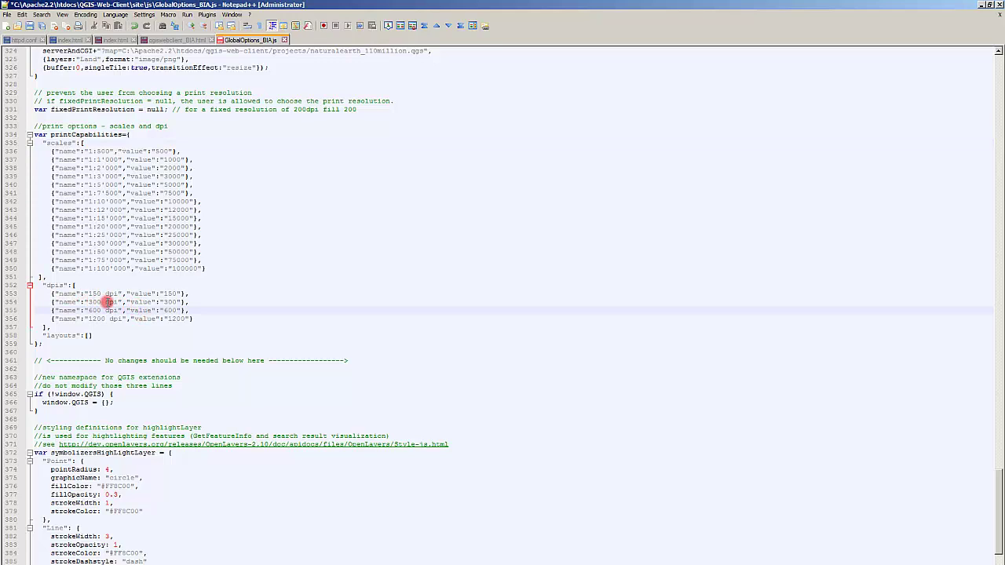
drag(193, 319, 10, 311)
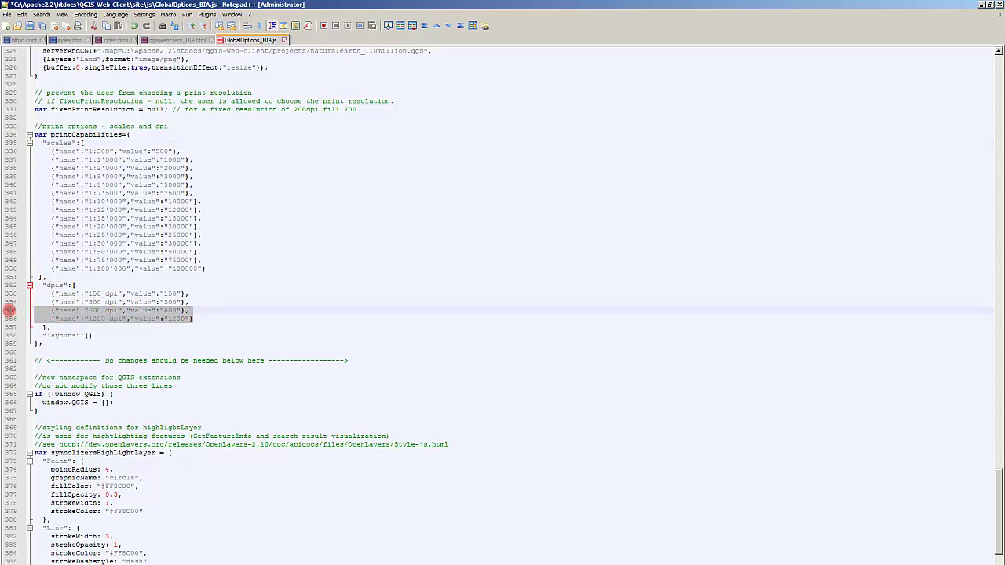
drag(9, 311, 14, 318)
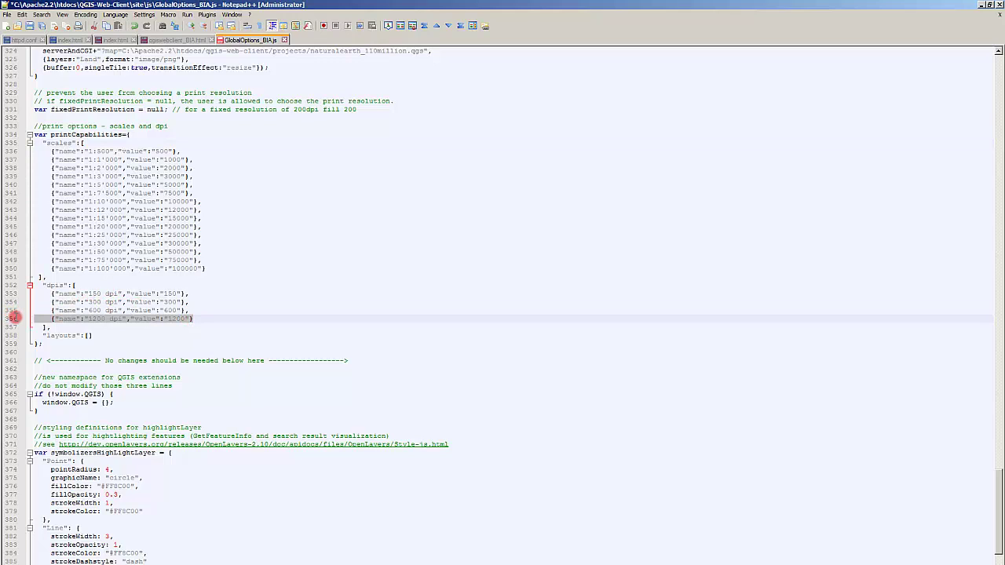
key(BackSpace)
key(BackSpace)
key(BackSpace)
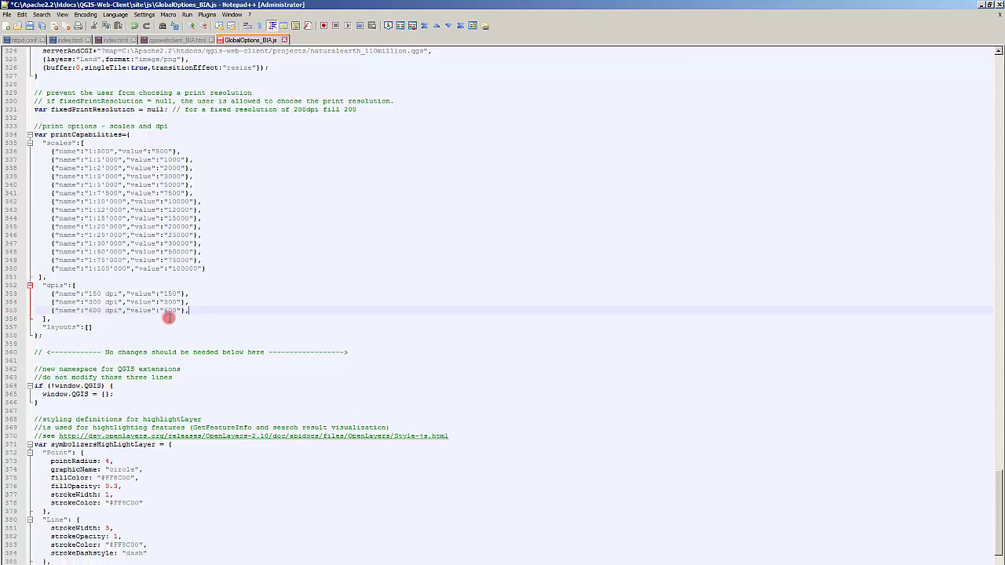
click(126, 402)
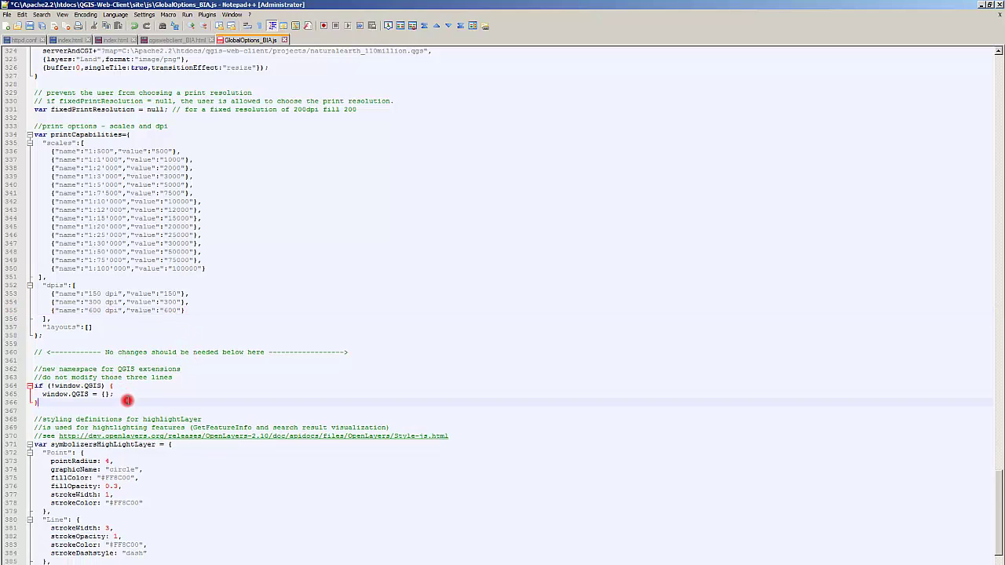
Step: Set maxScale to 500 in the OverviewMapOptions block
scroll(128, 401, down, 2)
scroll(128, 401, down, 7)
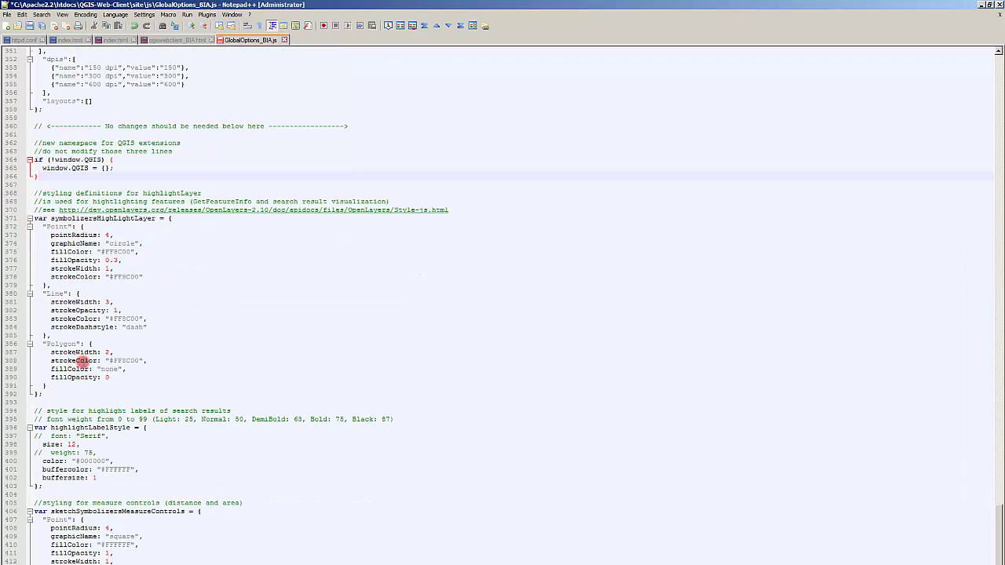
scroll(86, 361, down, 3)
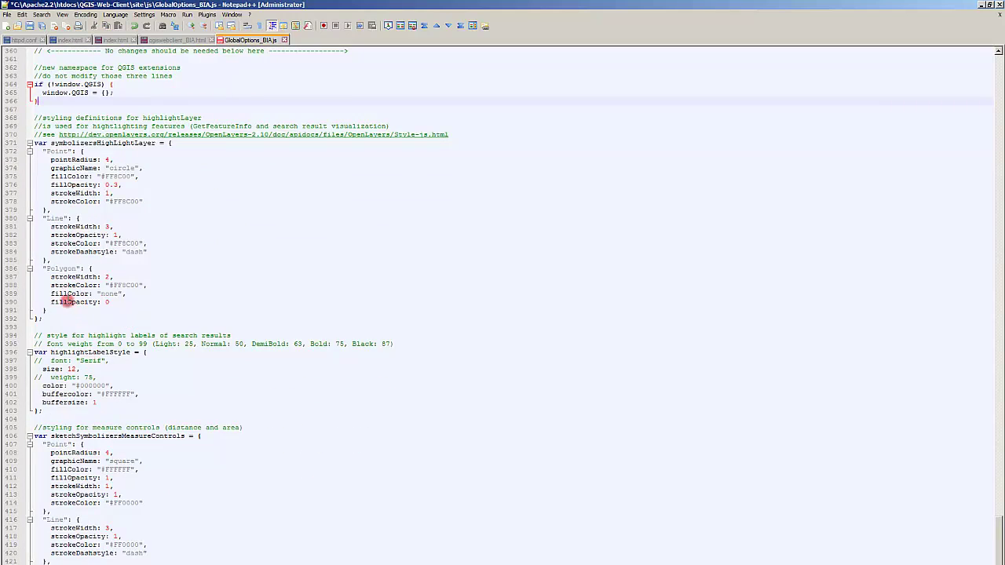
scroll(86, 326, down, 1)
scroll(102, 416, up, 20)
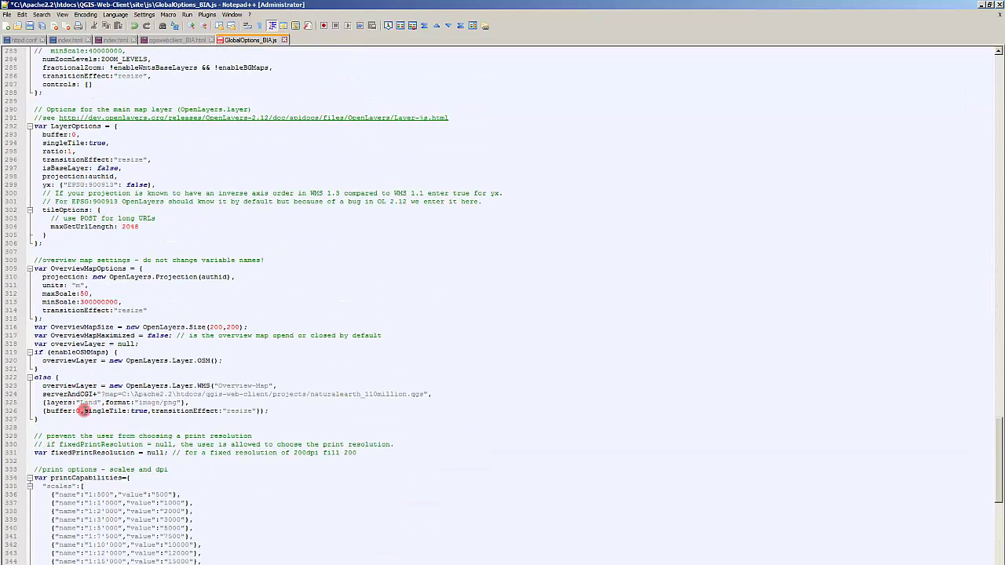
scroll(82, 411, up, 2)
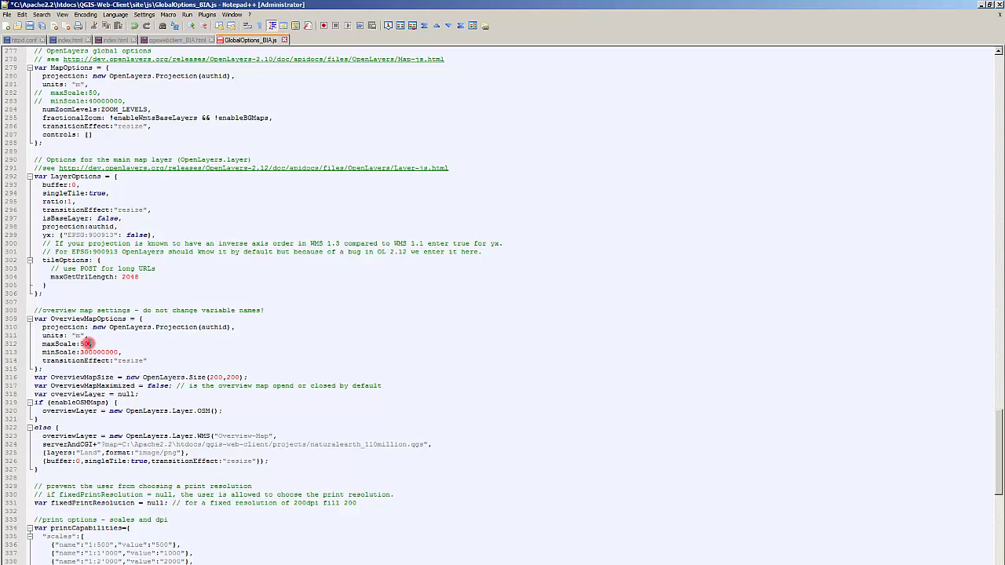
double_click(85, 344)
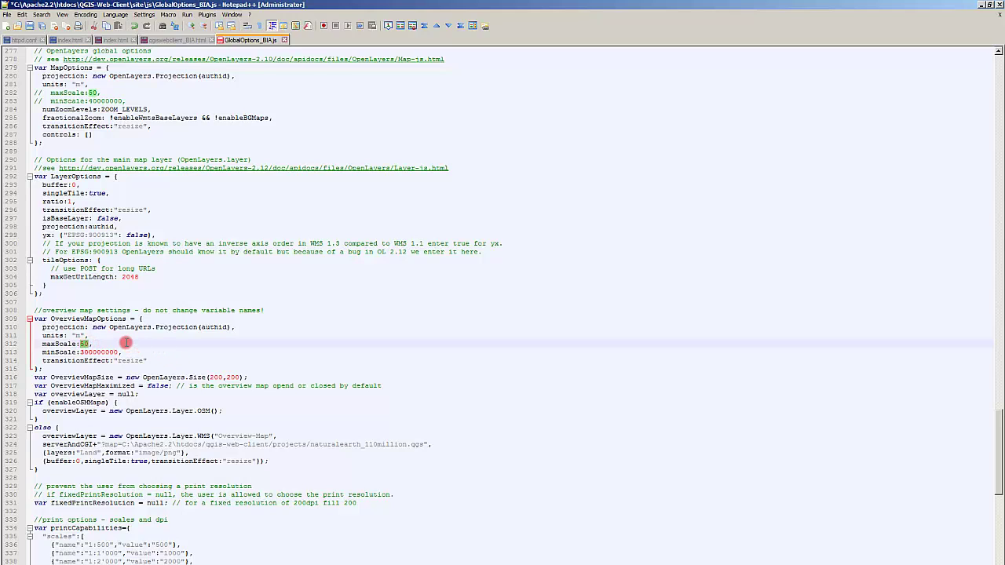
text(500)
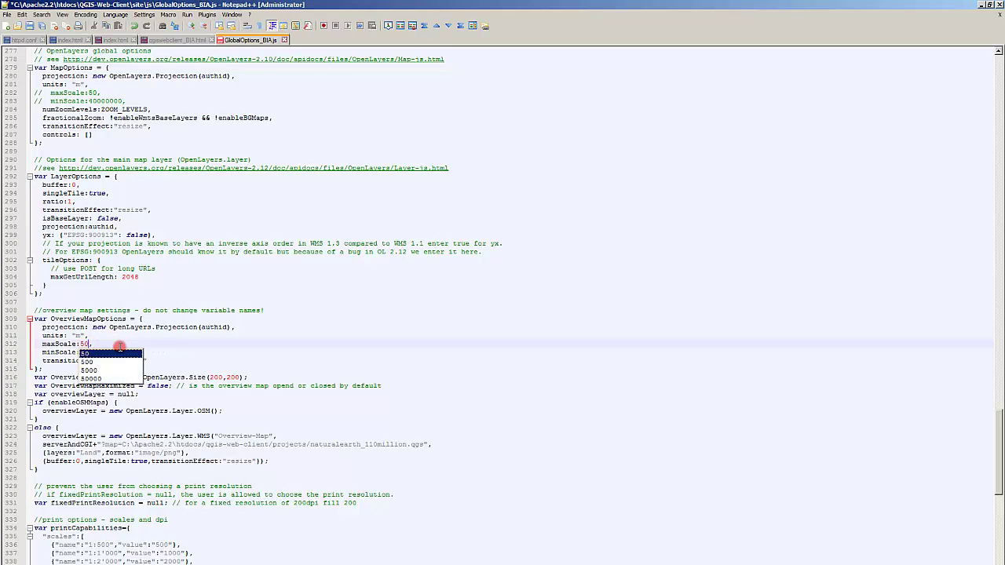
click(122, 328)
Step: Set minScale to 100000 in OverviewMapOptions, matching the largest remaining print scale
drag(119, 352, 81, 352)
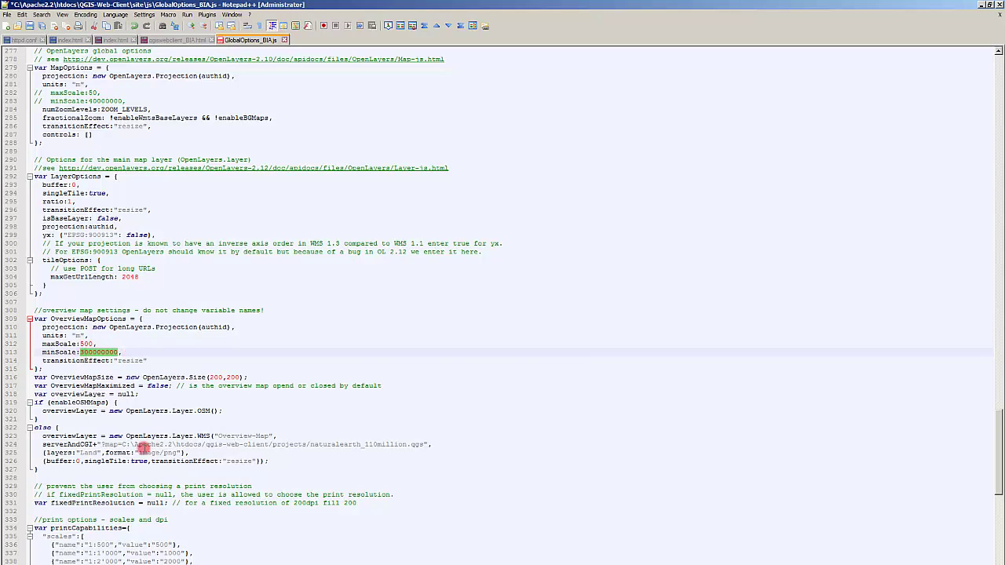
scroll(161, 452, down, 7)
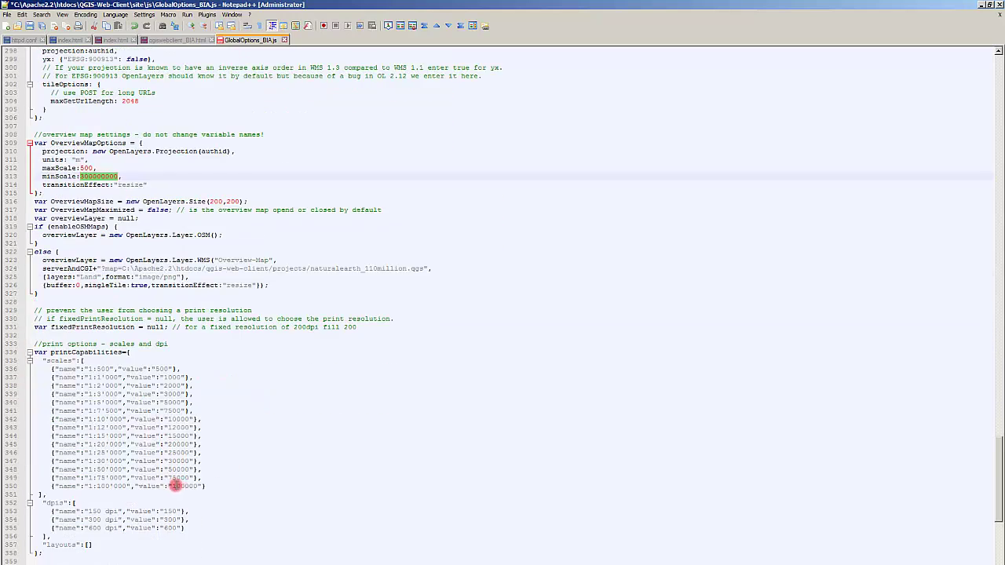
scroll(179, 471, up, 8)
text(100000)
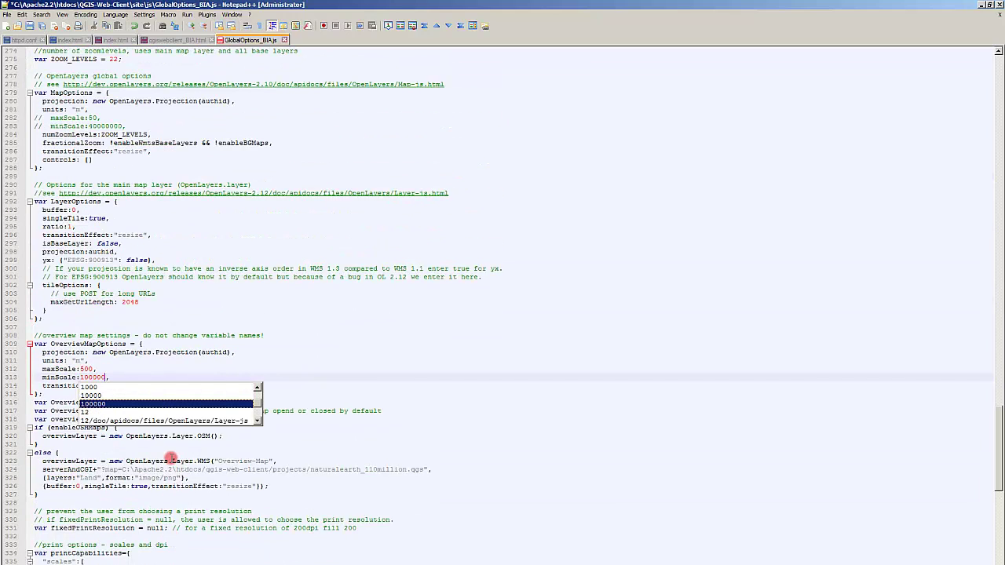
click(154, 361)
Step: Switch to QGIS and open the recent BIAo project from the QGIS-Web-Client projects folder
scroll(155, 361, up, 2)
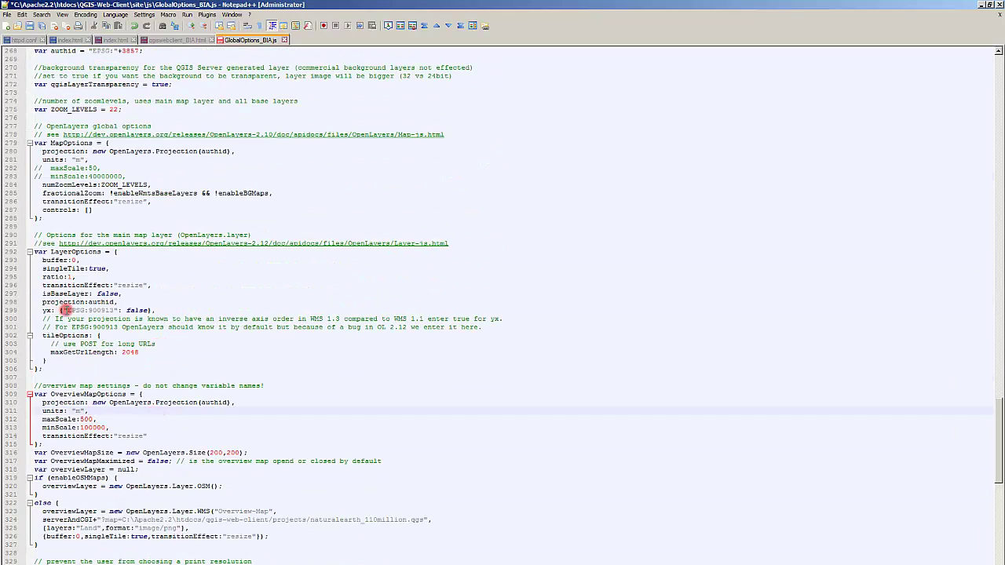
drag(66, 310, 105, 314)
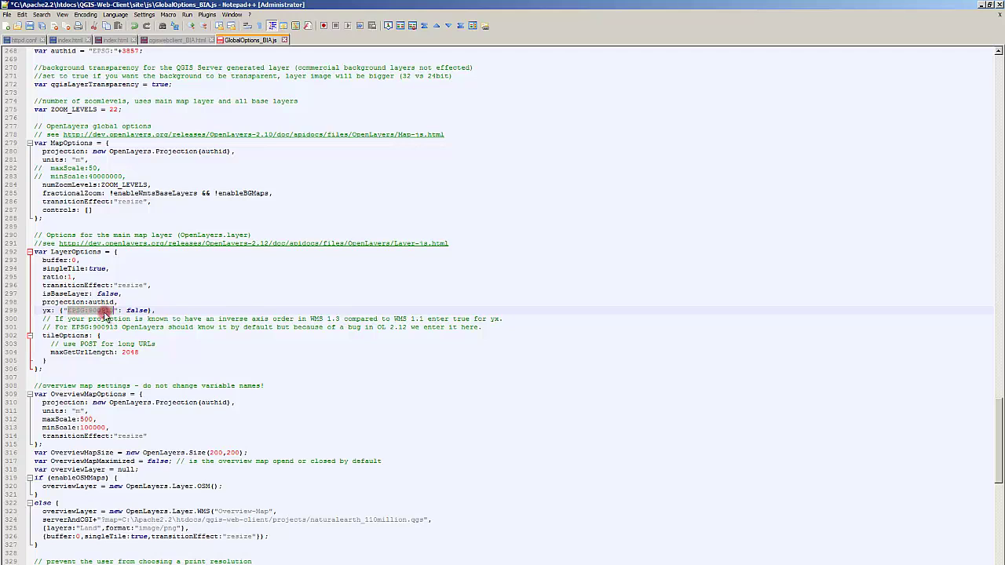
click(310, 362)
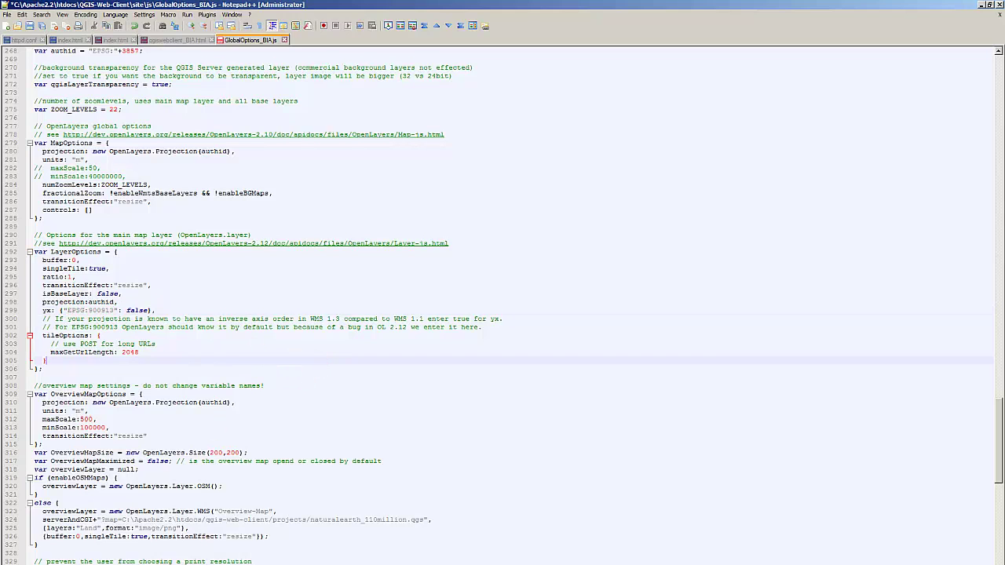
key(super)
click(75, 230)
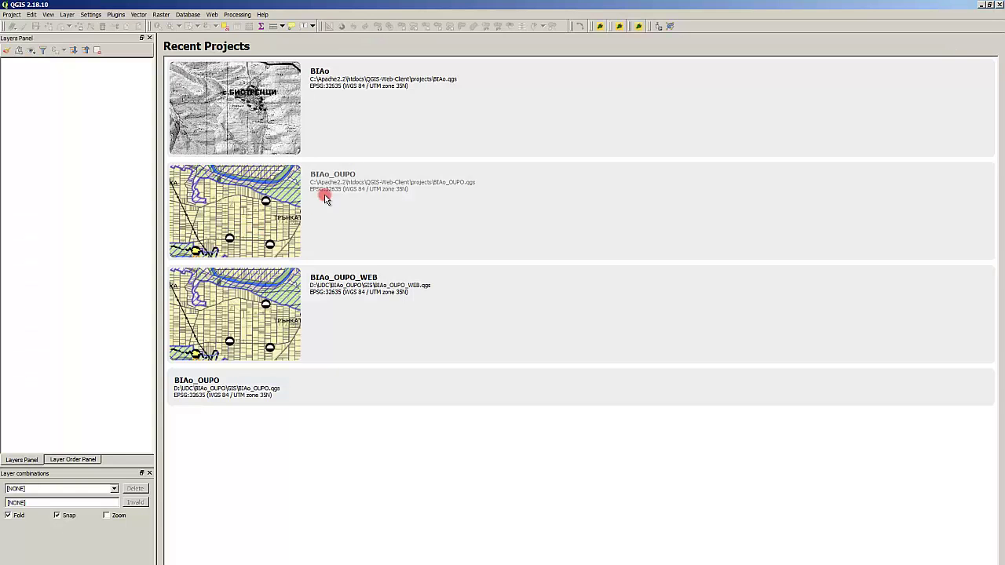
click(369, 119)
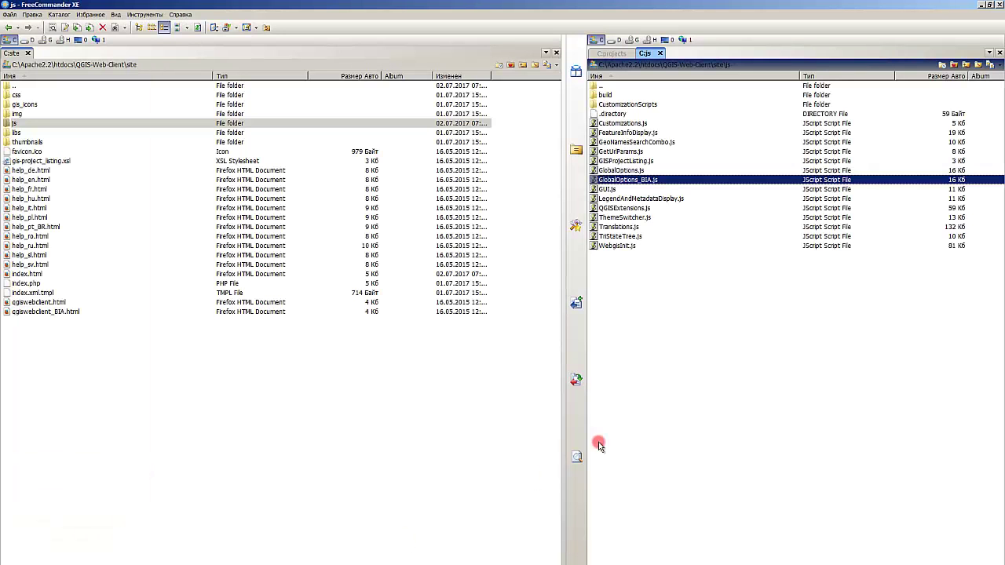
Step: In FreeCommander, browse the network computer FAN to the folder d\GIS\Learning\Web\QGIS_web
click(623, 433)
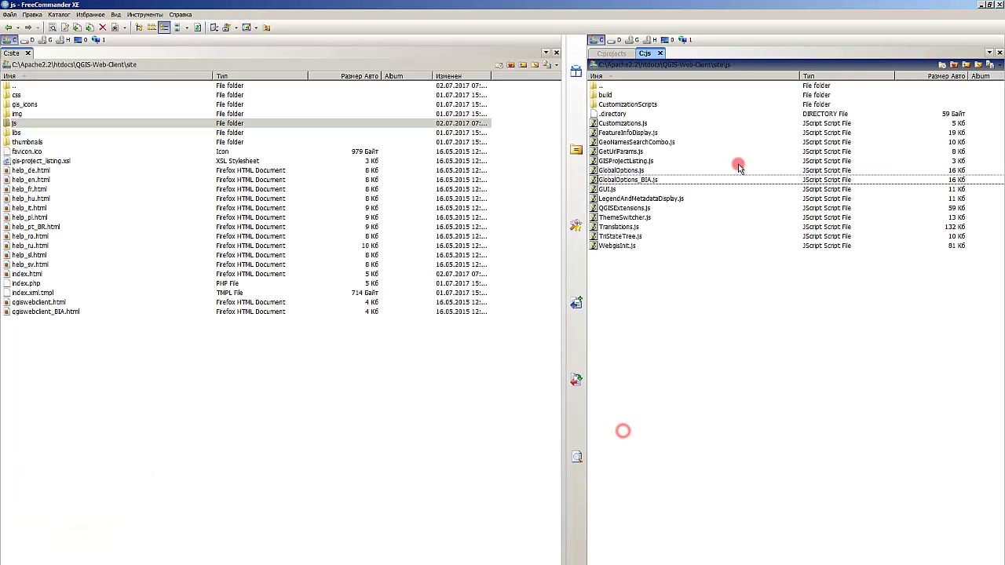
click(640, 180)
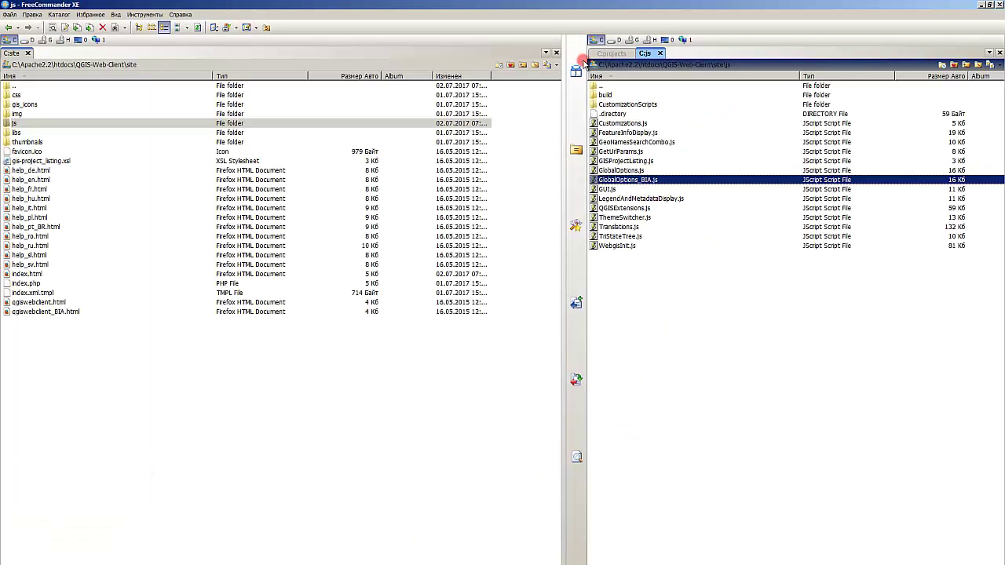
click(604, 54)
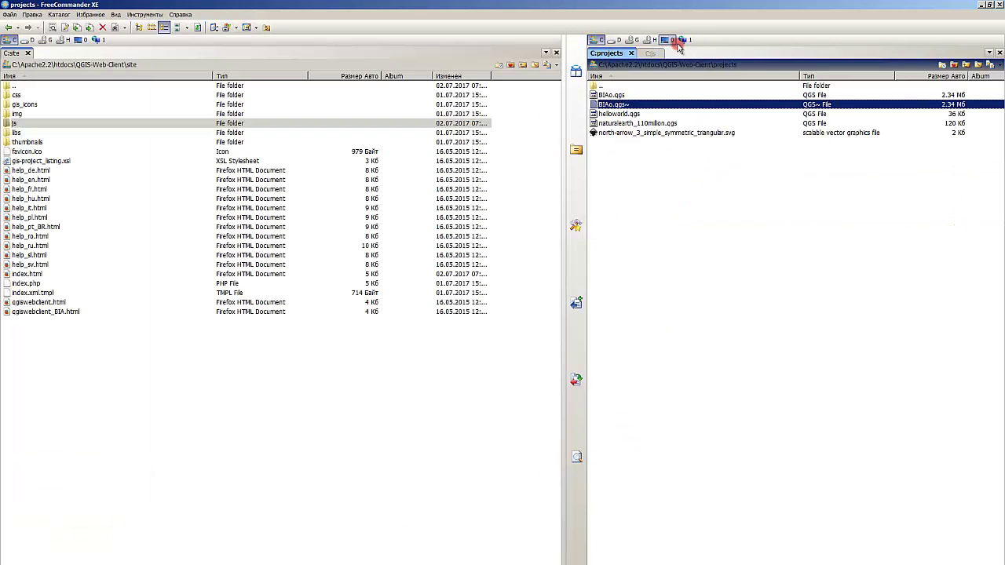
click(683, 39)
double_click(628, 95)
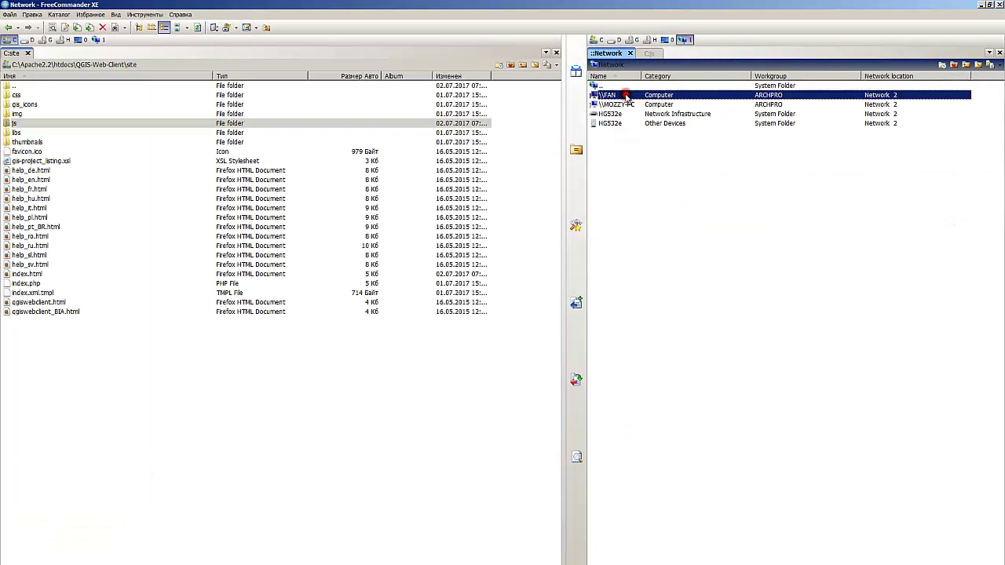
double_click(603, 114)
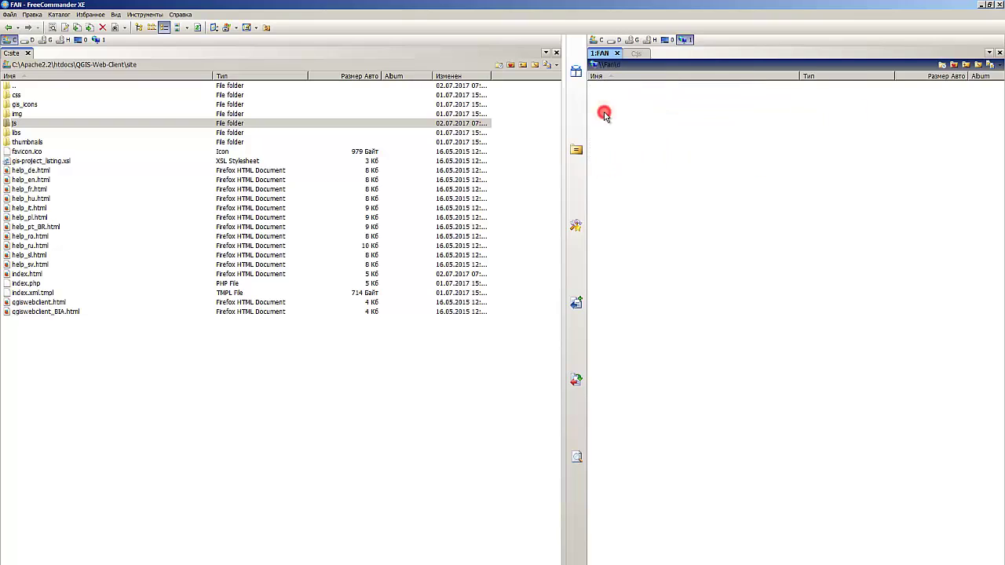
double_click(603, 268)
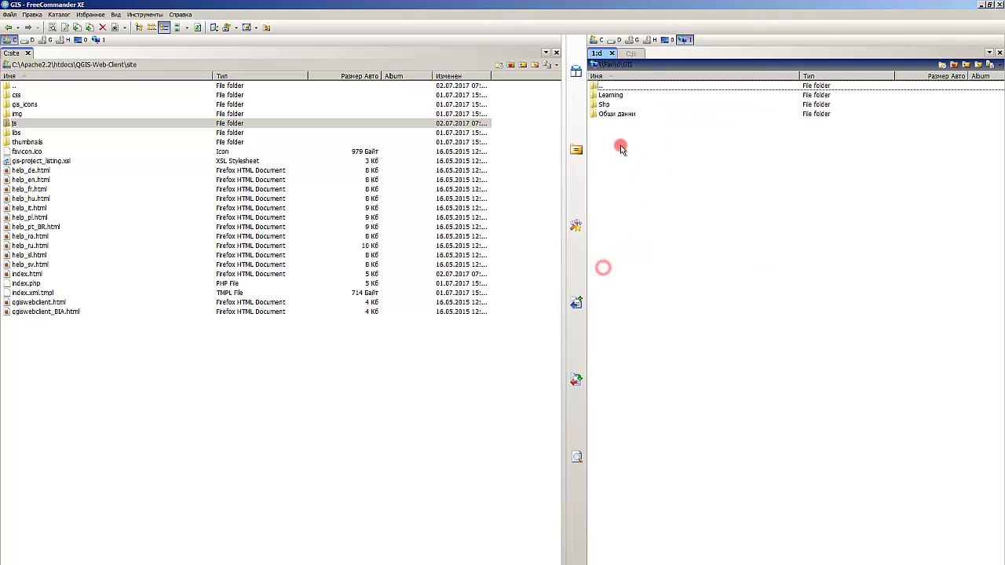
double_click(606, 94)
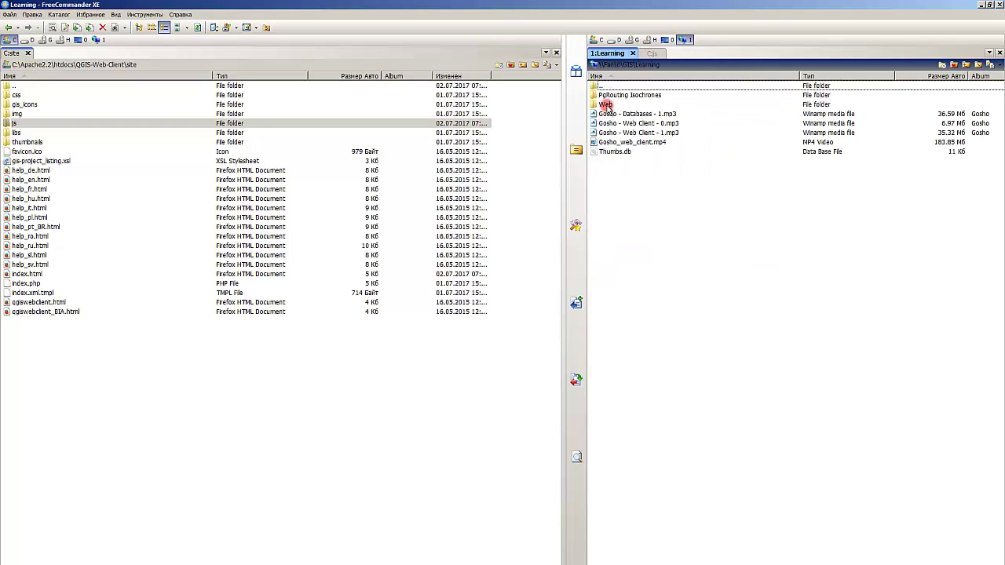
double_click(606, 104)
click(634, 113)
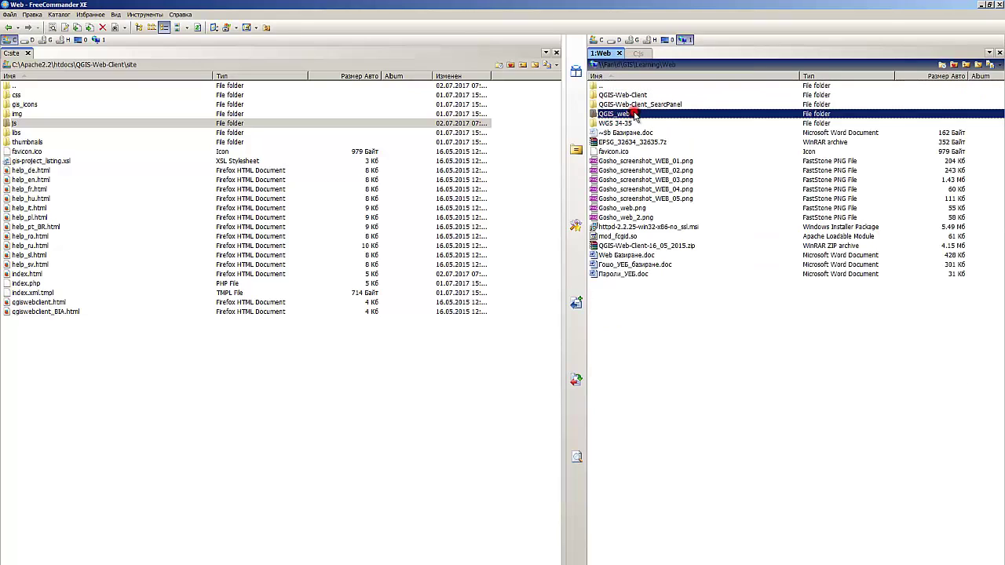
double_click(620, 114)
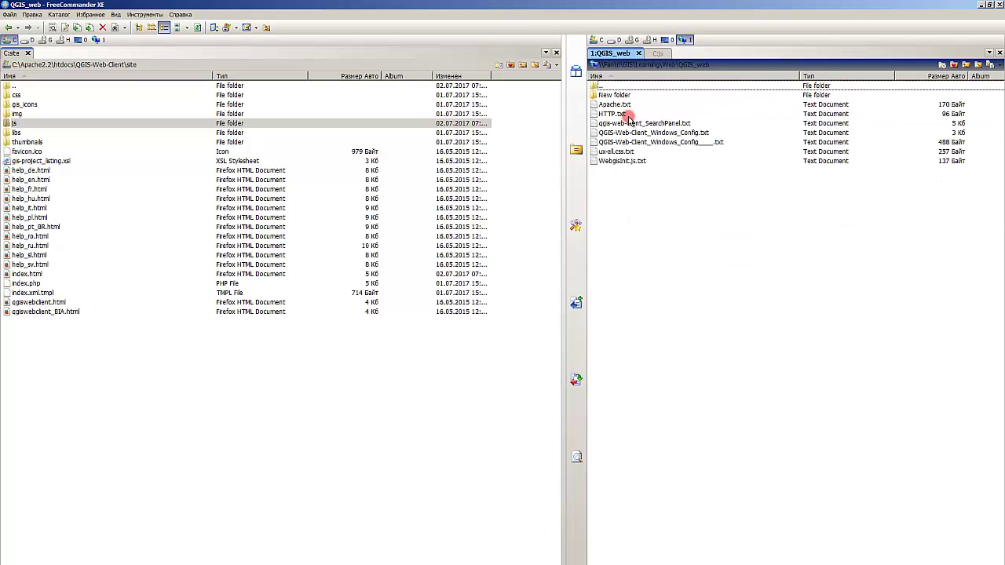
Step: Open GlobalOptions_str.js from the New folder subfolder of QGIS_web for editing in Notepad++
click(635, 142)
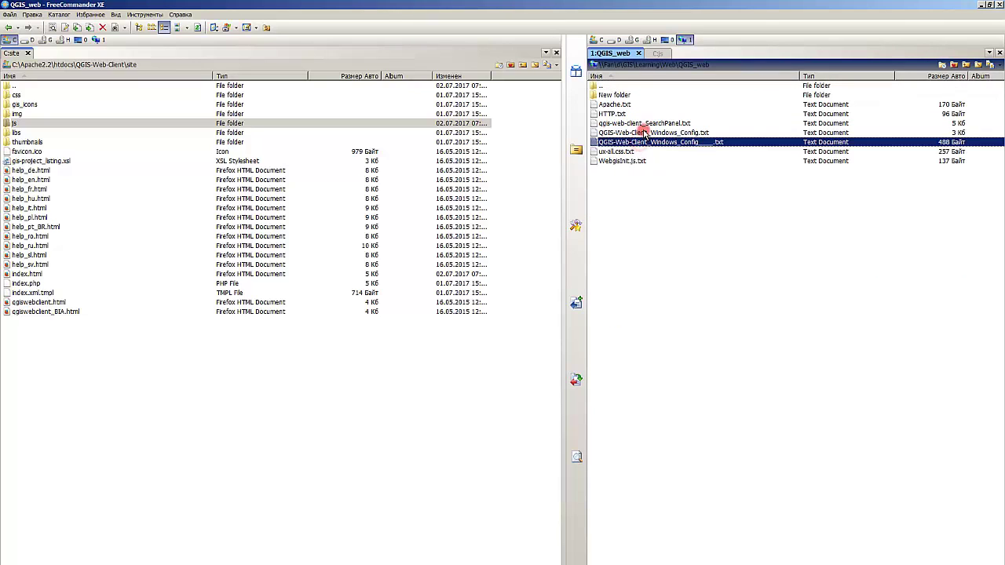
click(627, 95)
double_click(627, 95)
click(616, 96)
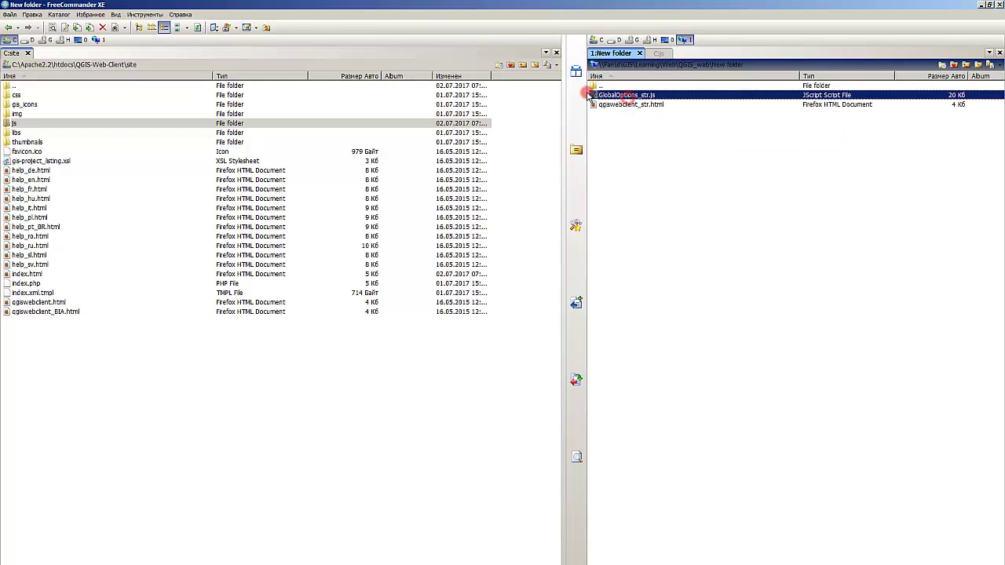
right_click(632, 96)
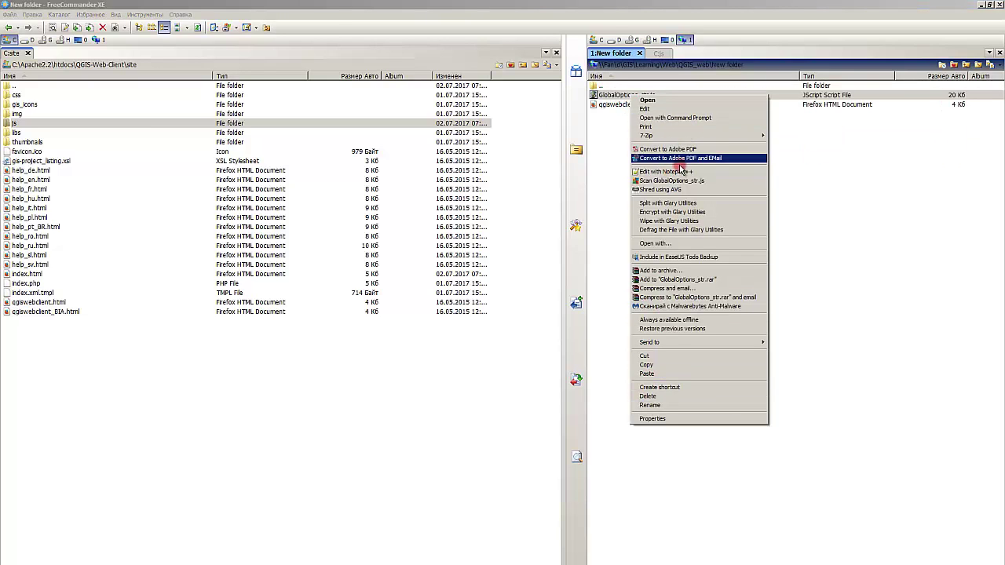
click(681, 171)
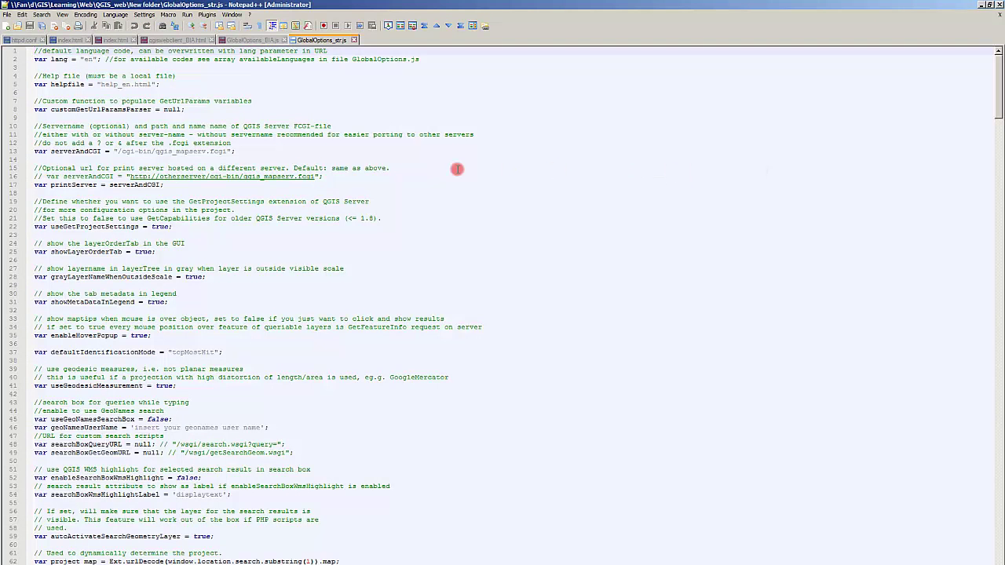
Step: Look through GlobalOptions_str.js down to the EPSG projection code and the OpenLayers MapOptions block
click(257, 40)
click(320, 39)
scroll(202, 260, down, 6)
scroll(202, 259, down, 8)
scroll(198, 260, down, 4)
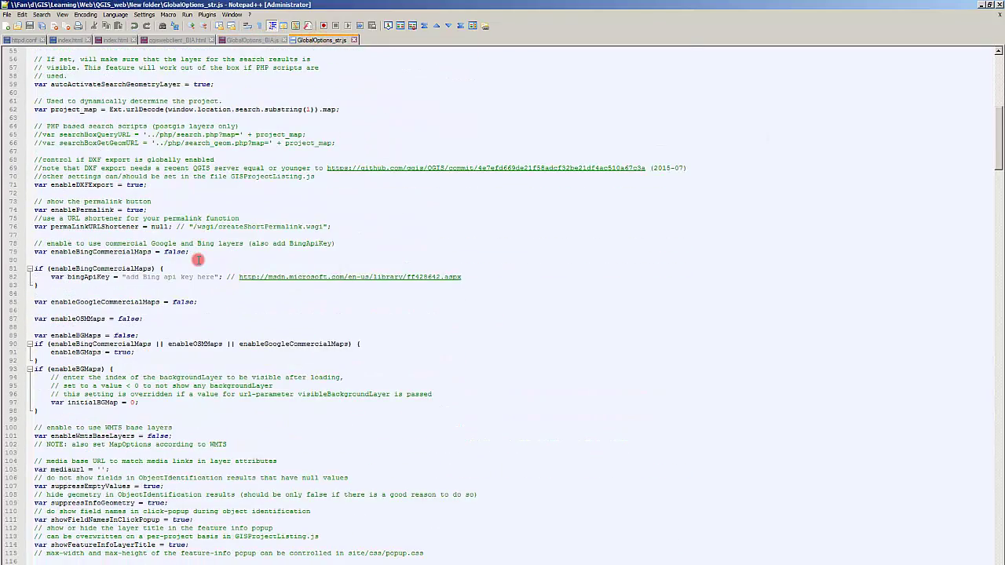
scroll(198, 259, down, 14)
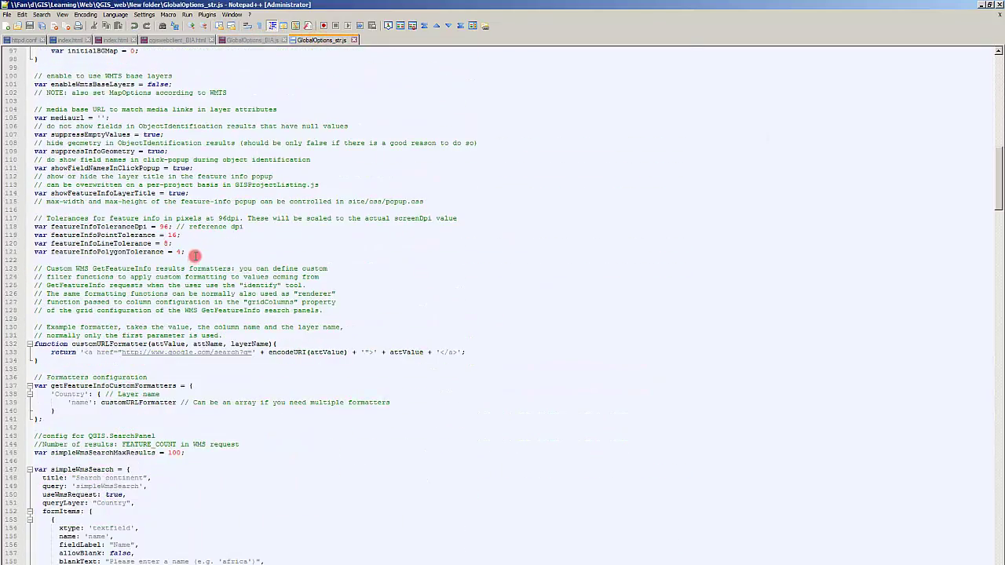
scroll(195, 256, down, 16)
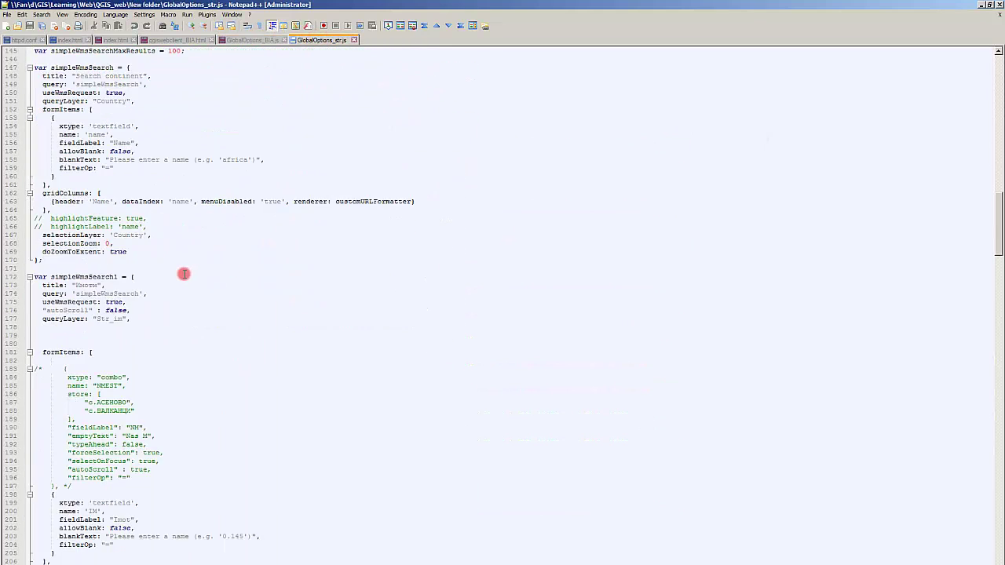
scroll(184, 279, down, 15)
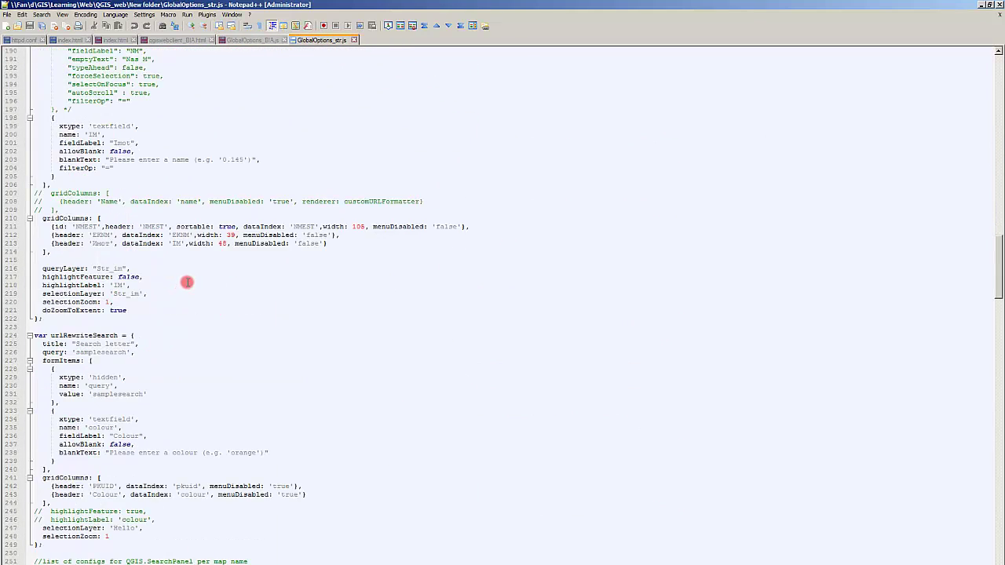
scroll(186, 278, down, 6)
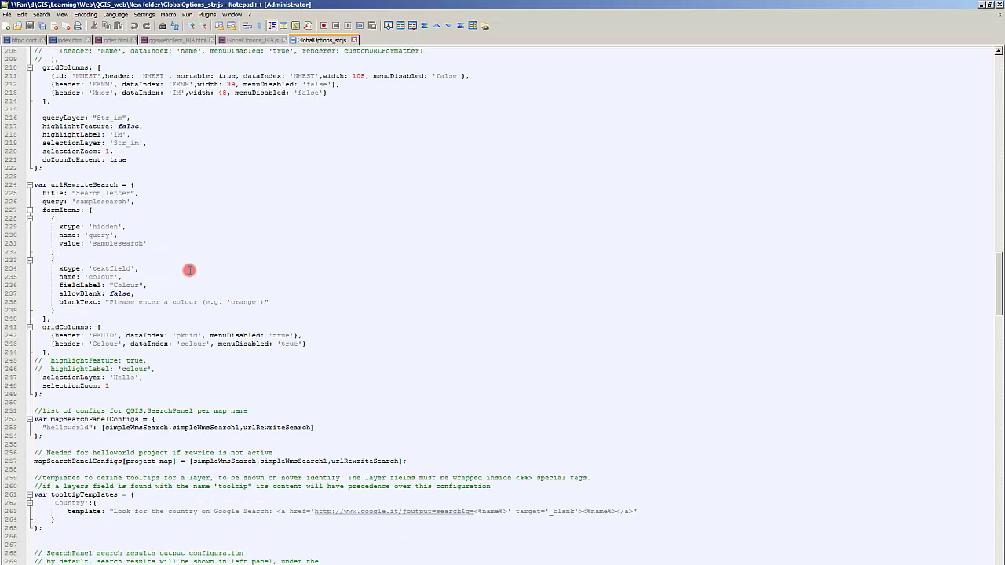
scroll(192, 267, down, 20)
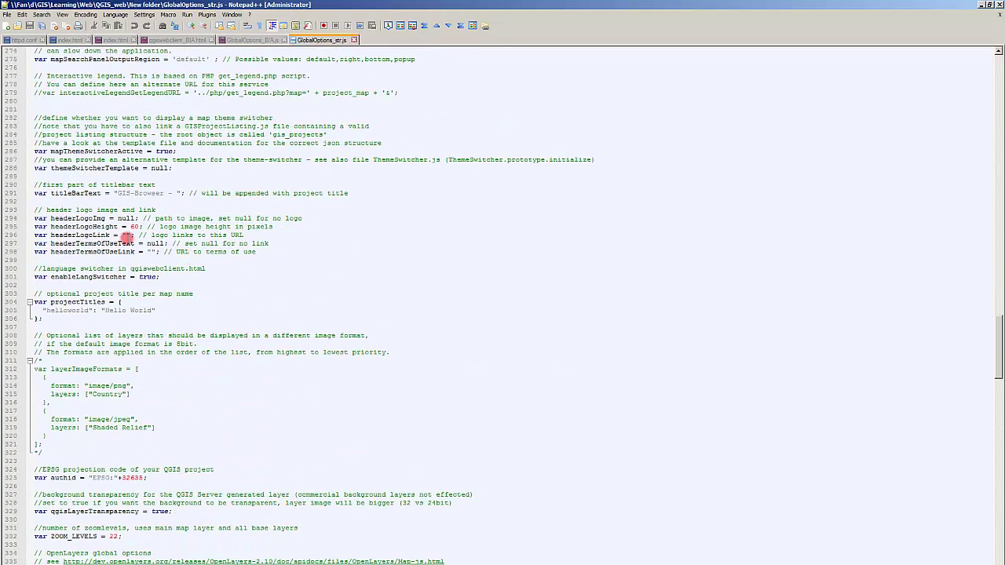
scroll(114, 378, down, 4)
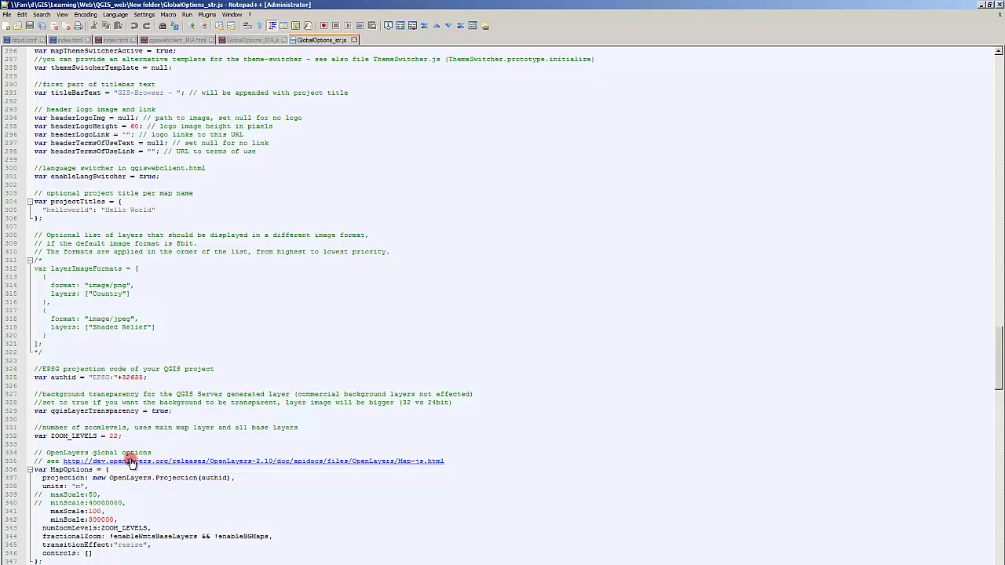
Step: Switch to QGIS, apply the ОУП layer combination to the BIAo project and select the Urban layer group
key(alt+Tab)
key(Tab)
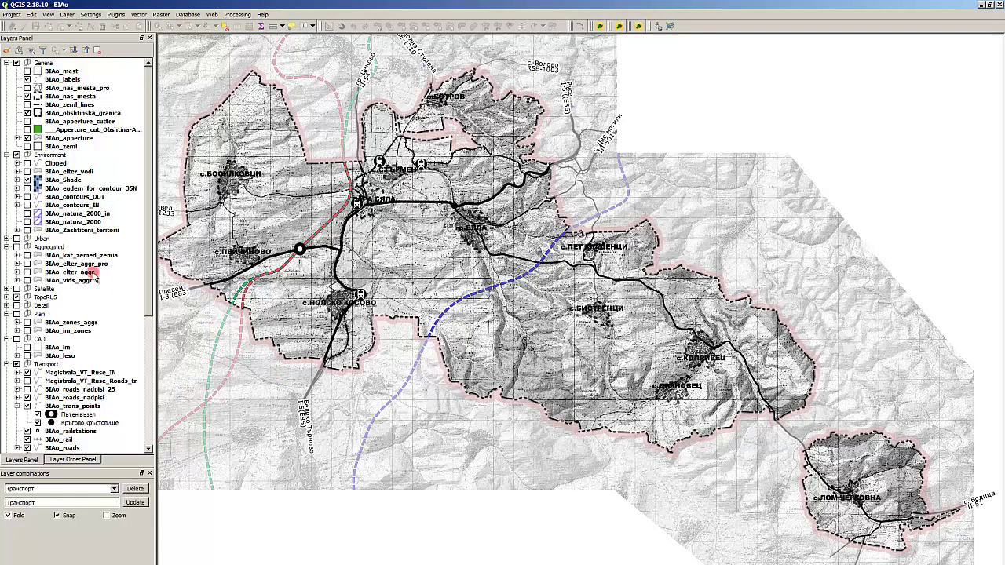
click(41, 489)
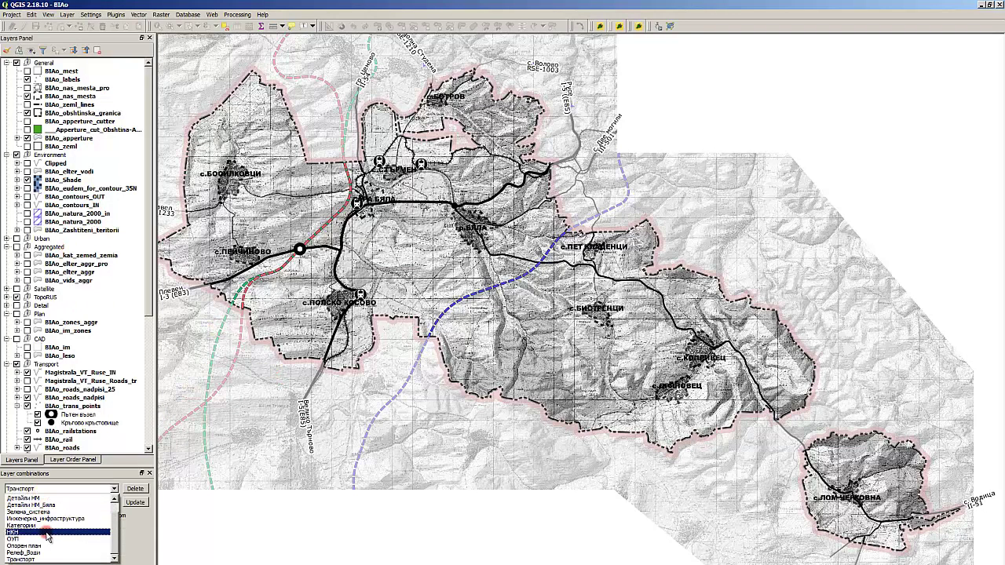
click(47, 538)
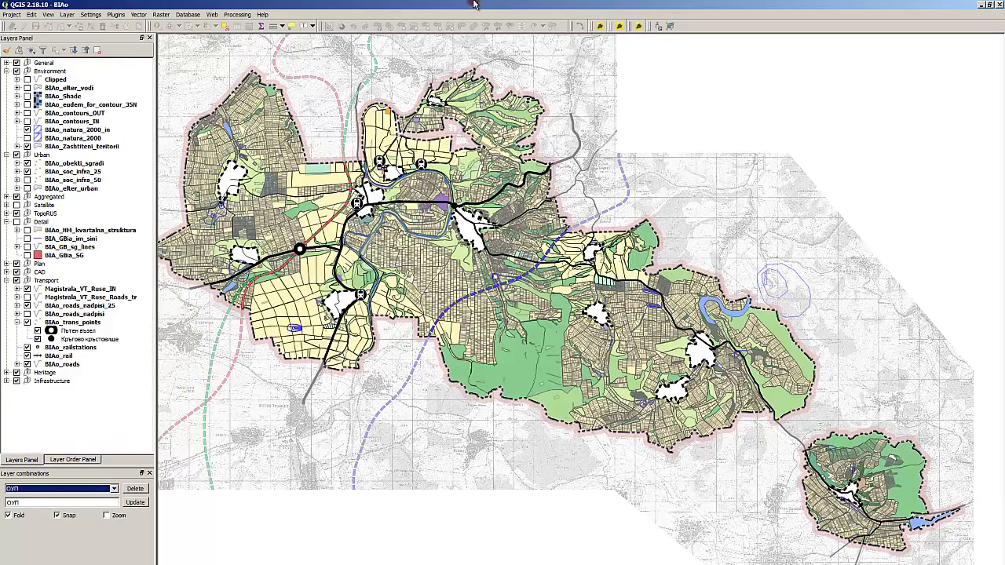
click(125, 154)
click(125, 171)
click(92, 156)
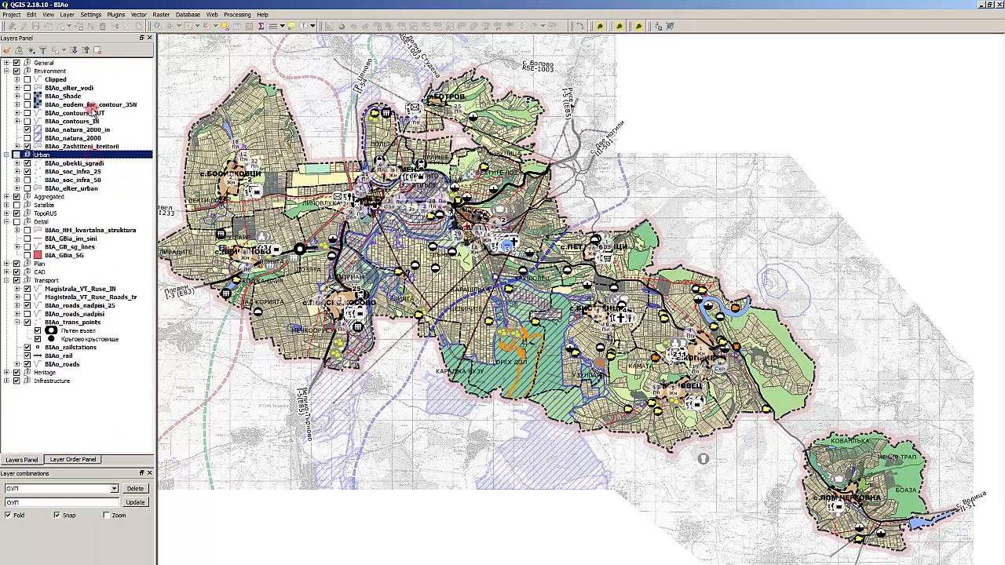
Step: Check the general settings and the coordinate reference system definition in the project's properties, and close them without changes
click(12, 14)
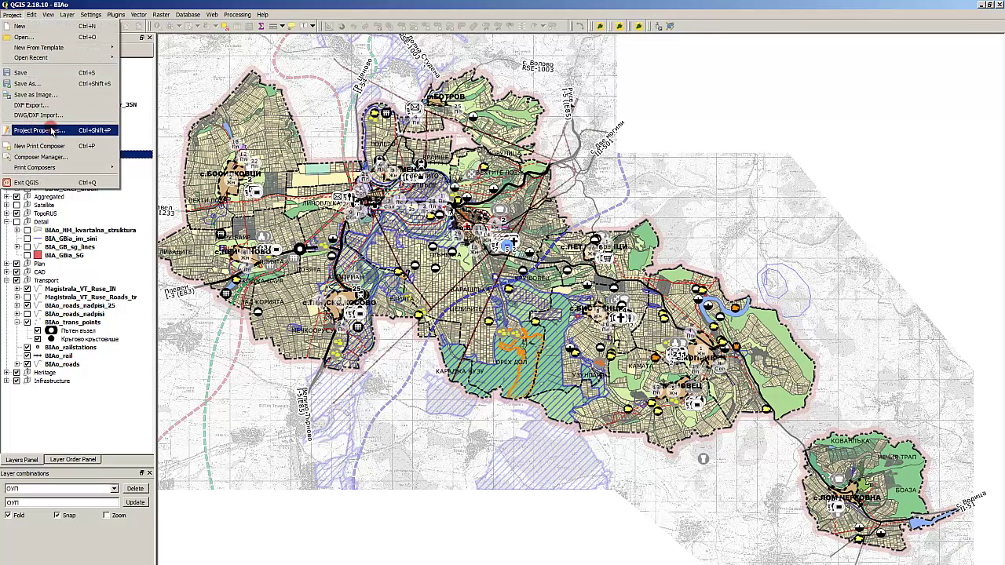
click(52, 130)
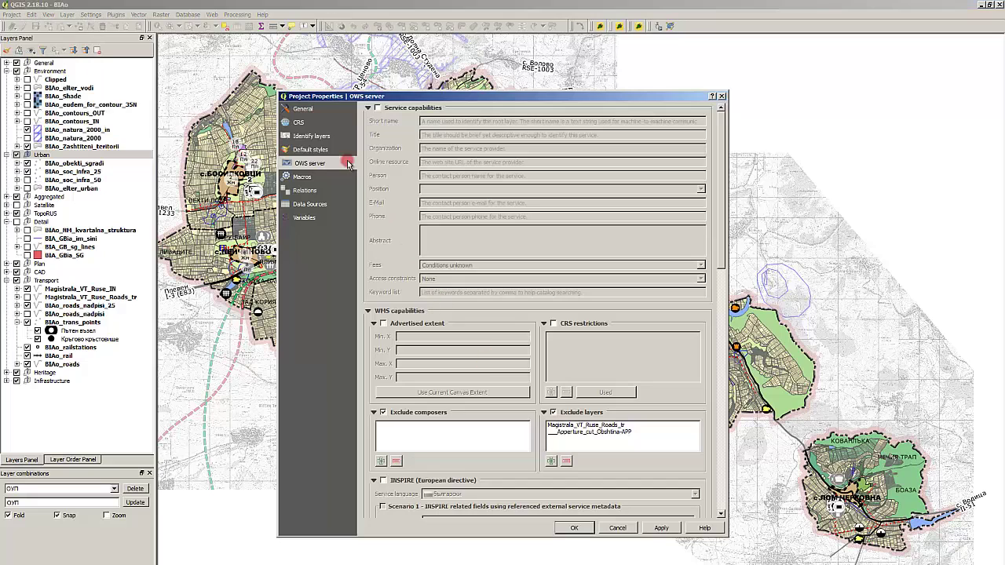
click(317, 114)
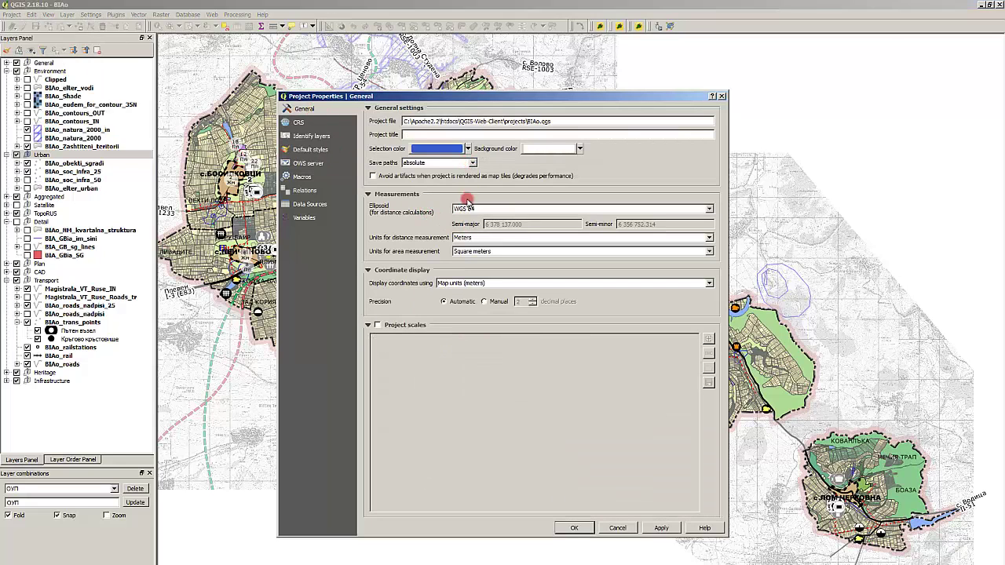
click(324, 124)
click(314, 110)
click(312, 124)
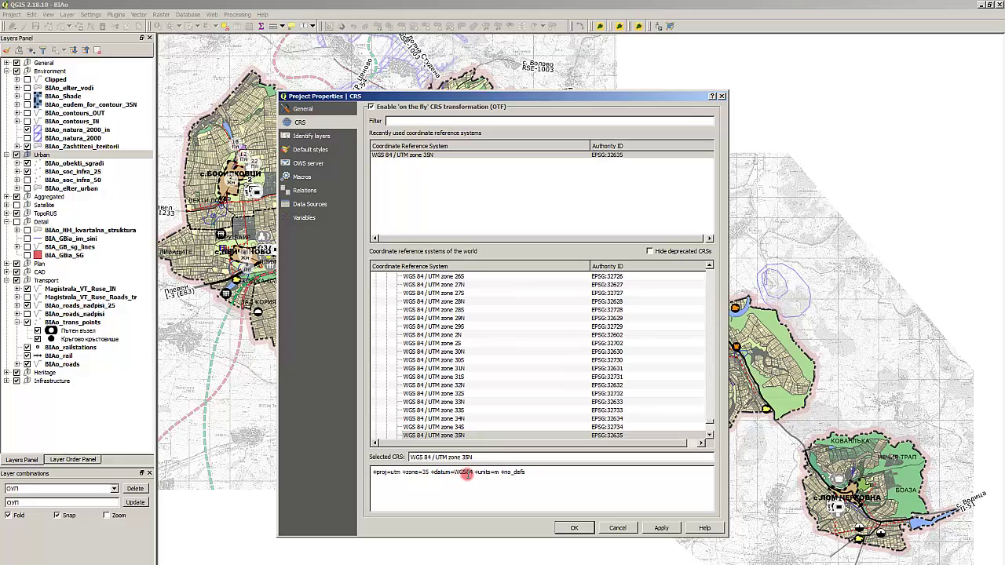
double_click(473, 472)
click(619, 528)
Step: Return to GlobalOptions_str.js in Notepad++ and select the EPSG projection code in the authid variable
key(alt+Tab)
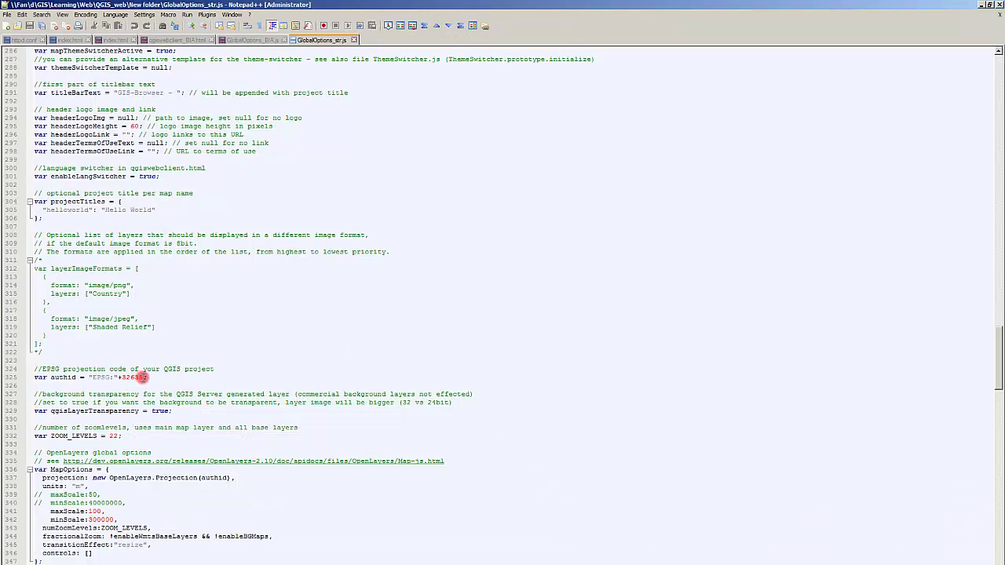
drag(142, 378, 100, 378)
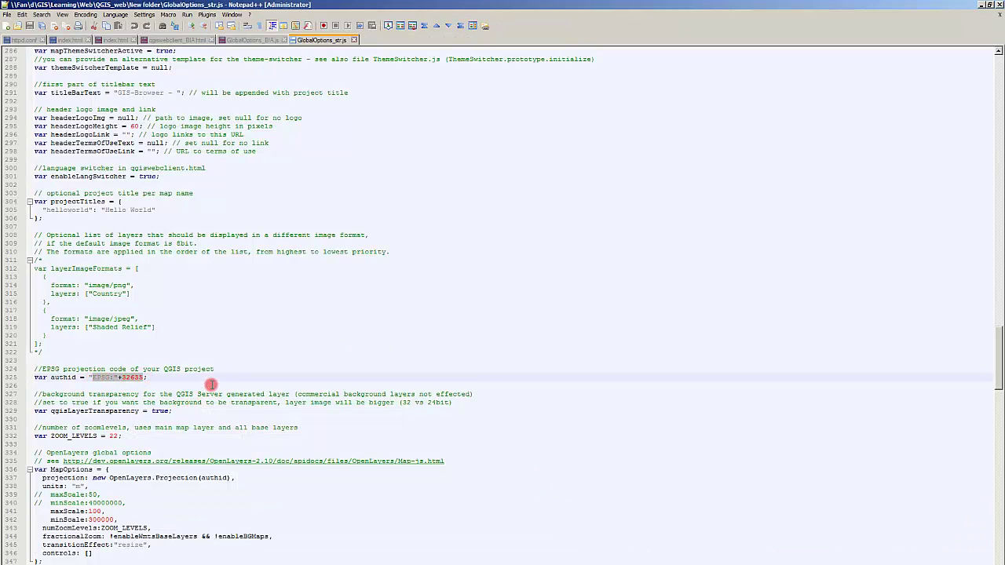